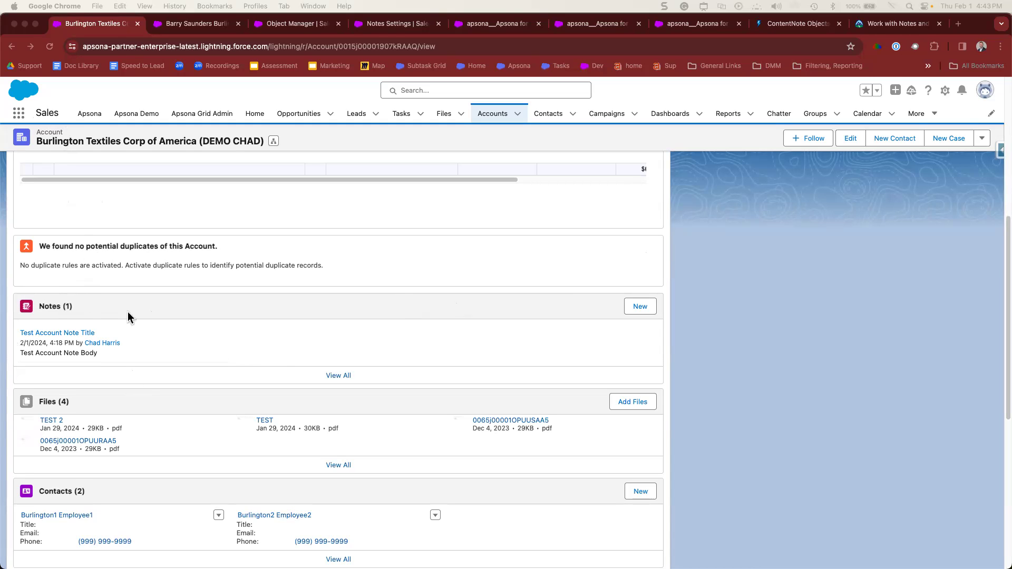
Step: Add a note titled "Demo Note" with the body "Demo Note Body" to the Burlington Textiles account
{"action": "left_click", "coordinate": [642, 313]}
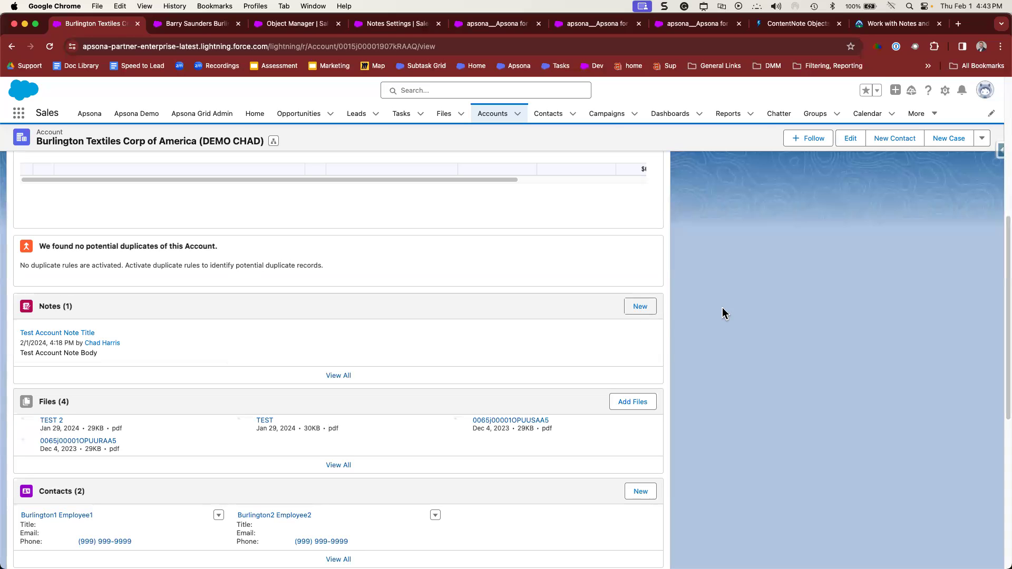
{"action": "left_click", "coordinate": [640, 308]}
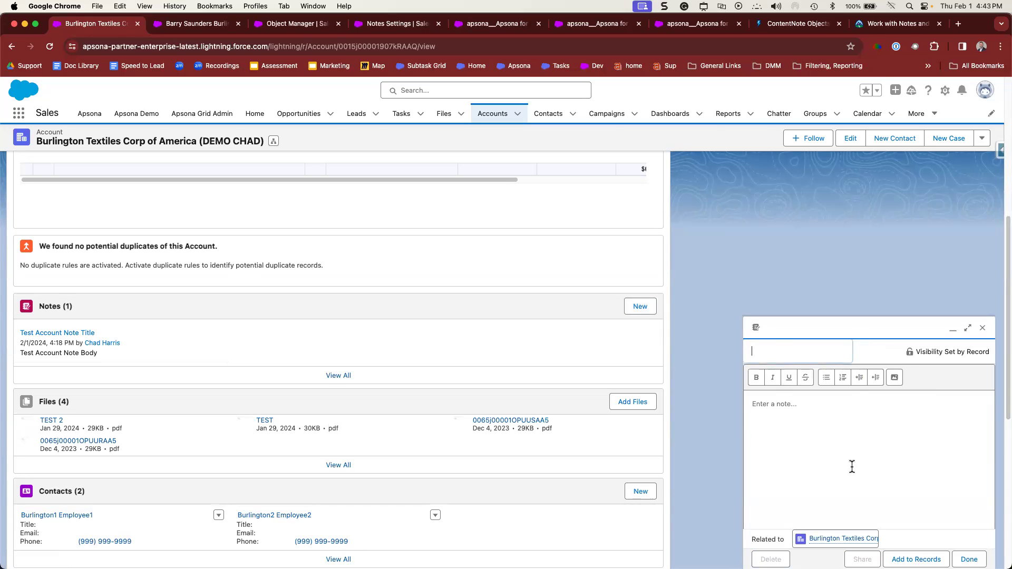
{"action": "scroll", "coordinate": [792, 392], "scroll_direction": "down", "scroll_amount": 1}
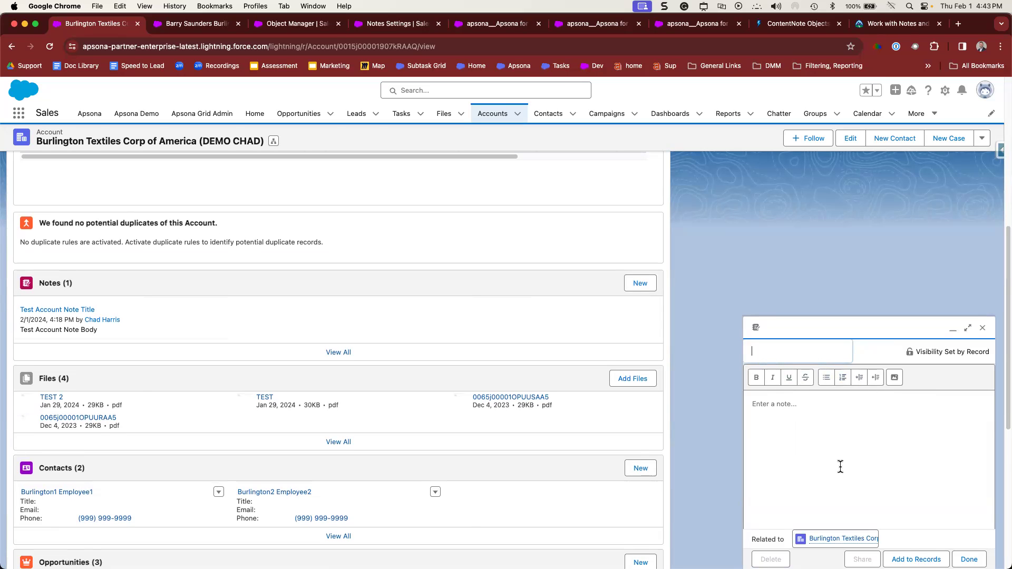
{"action": "left_click", "coordinate": [782, 353]}
{"action": "left_click", "coordinate": [869, 450]}
{"action": "type", "text": "Demo Note Body"}
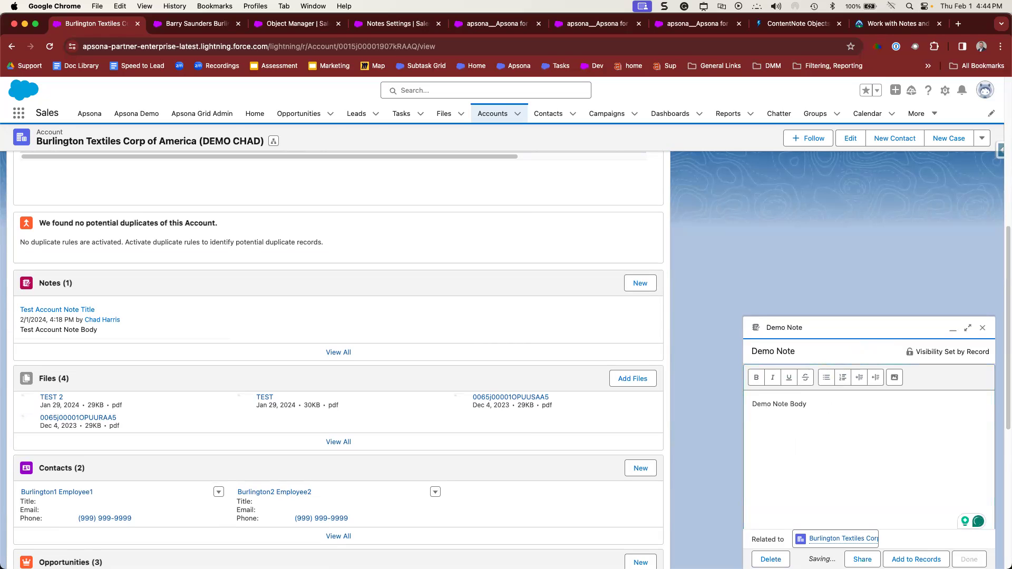
{"action": "left_click", "coordinate": [969, 560]}
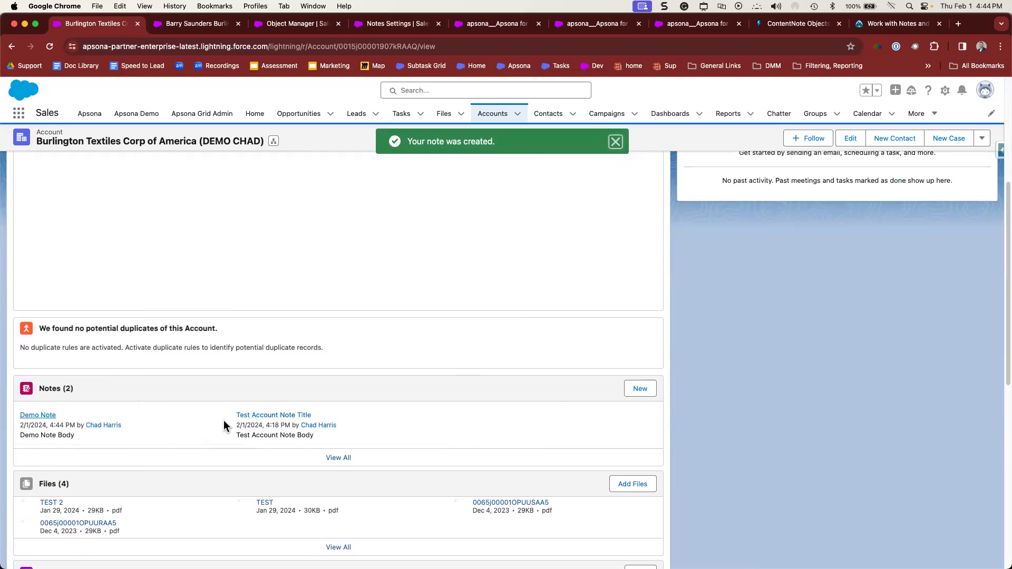
Step: Compare the account's Notes, Files, and Notes & Attachments related lists
{"action": "scroll", "coordinate": [319, 367], "scroll_direction": "down", "scroll_amount": 4}
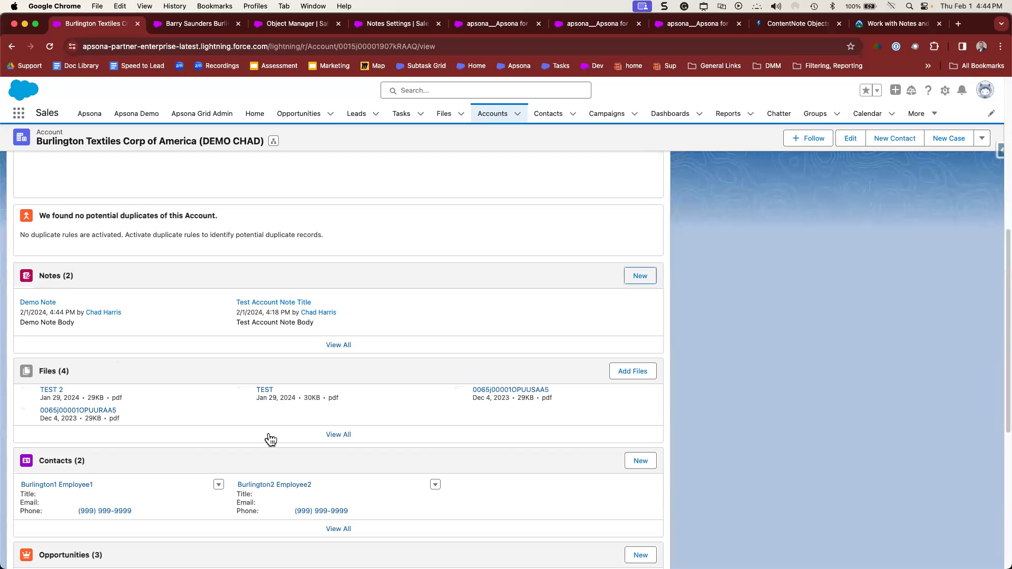
{"action": "scroll", "coordinate": [317, 411], "scroll_direction": "down", "scroll_amount": 11}
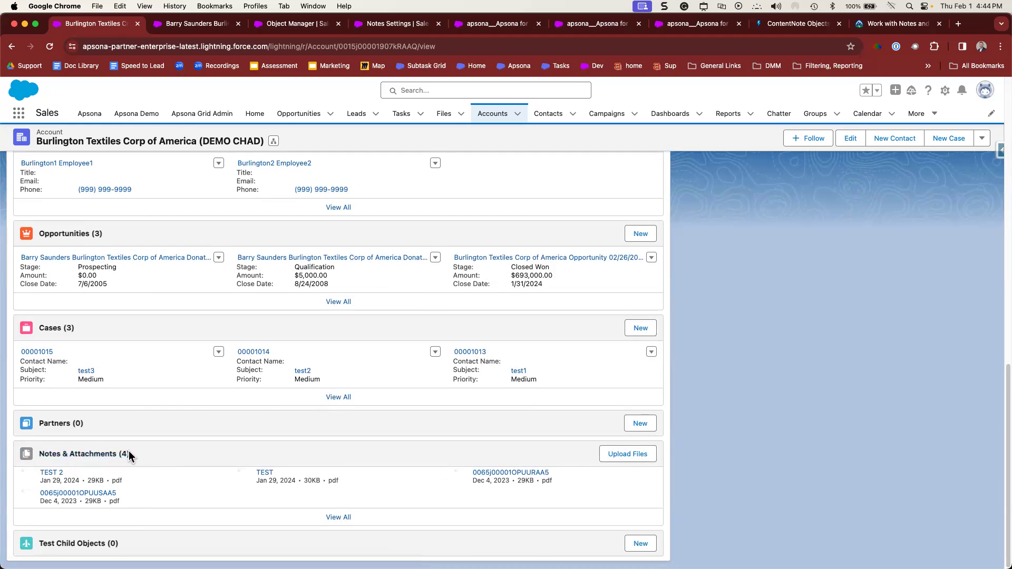
{"action": "scroll", "coordinate": [138, 356], "scroll_direction": "up", "scroll_amount": 5}
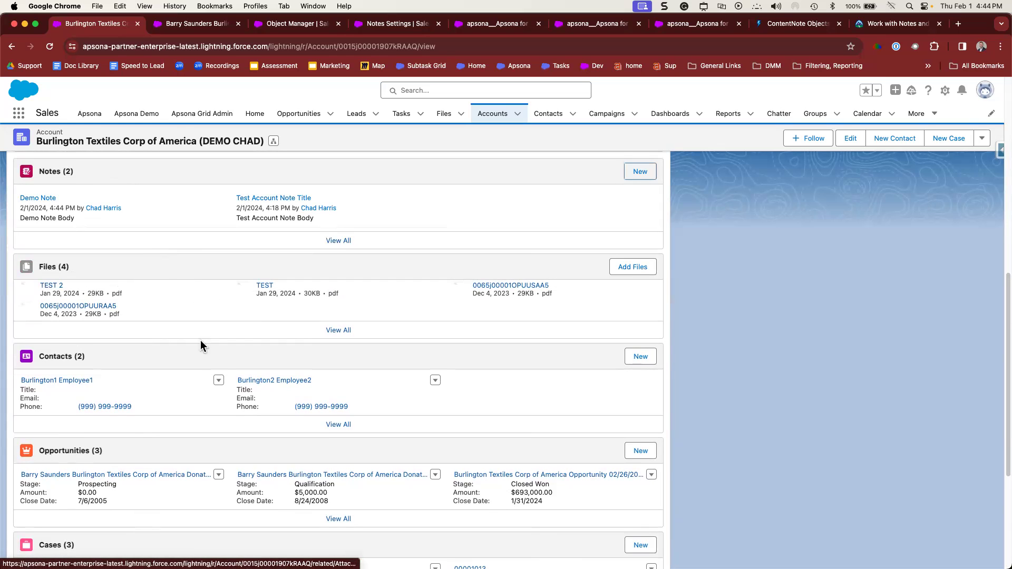
{"action": "scroll", "coordinate": [204, 396], "scroll_direction": "down", "scroll_amount": 5}
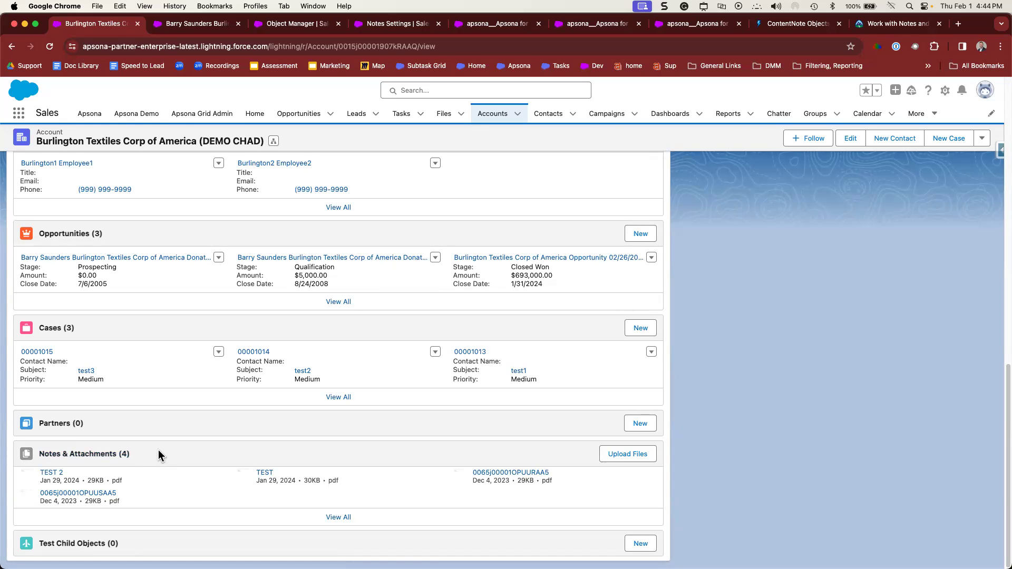
{"action": "scroll", "coordinate": [160, 410], "scroll_direction": "up", "scroll_amount": 8}
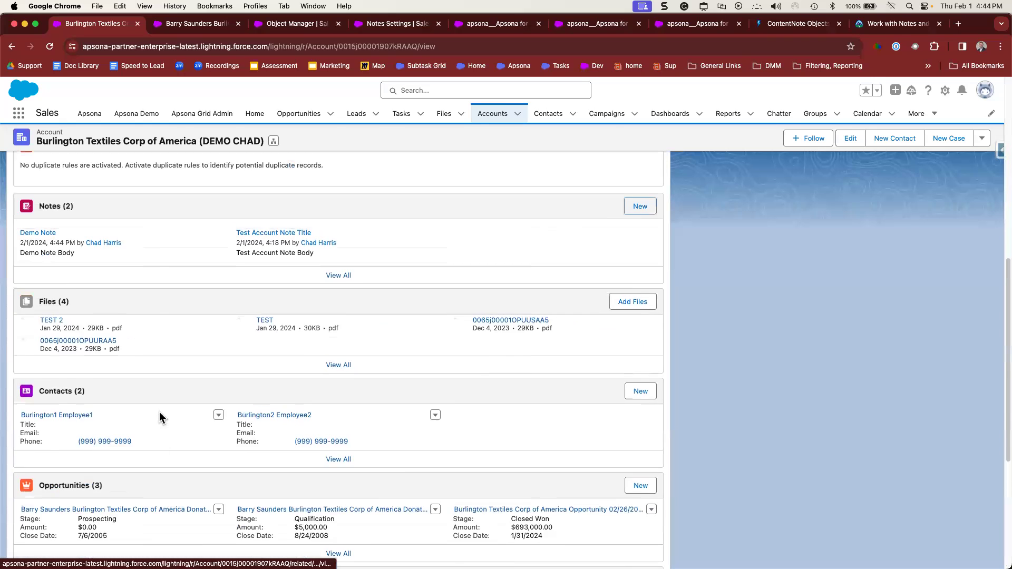
{"action": "scroll", "coordinate": [159, 416], "scroll_direction": "up", "scroll_amount": 3}
{"action": "scroll", "coordinate": [158, 416], "scroll_direction": "down", "scroll_amount": 4}
{"action": "scroll", "coordinate": [158, 422], "scroll_direction": "down", "scroll_amount": 2}
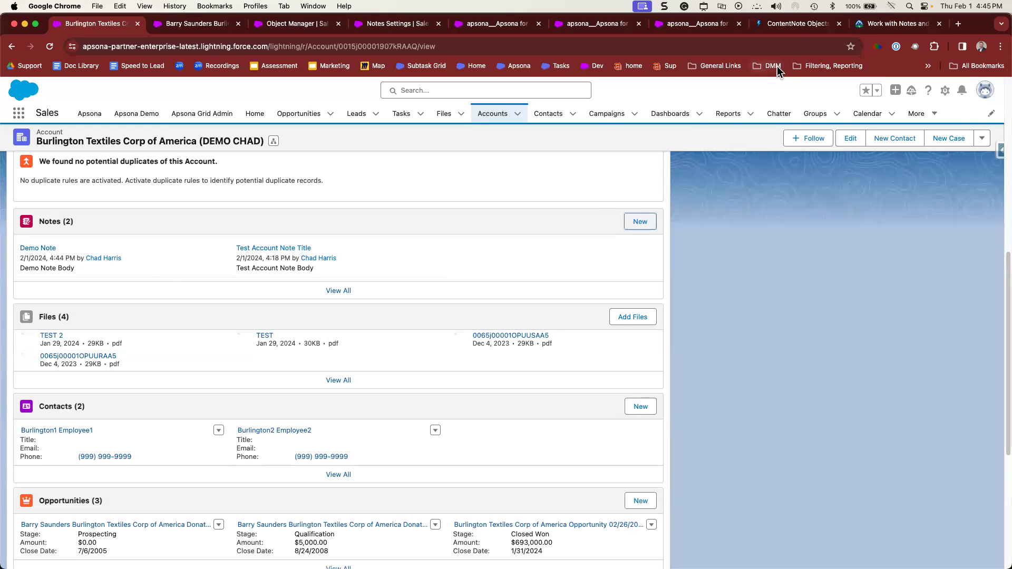
Step: Examine the ContentNote Objects data model diagram in the Salesforce developer reference, and return to the account
{"action": "left_click", "coordinate": [797, 25]}
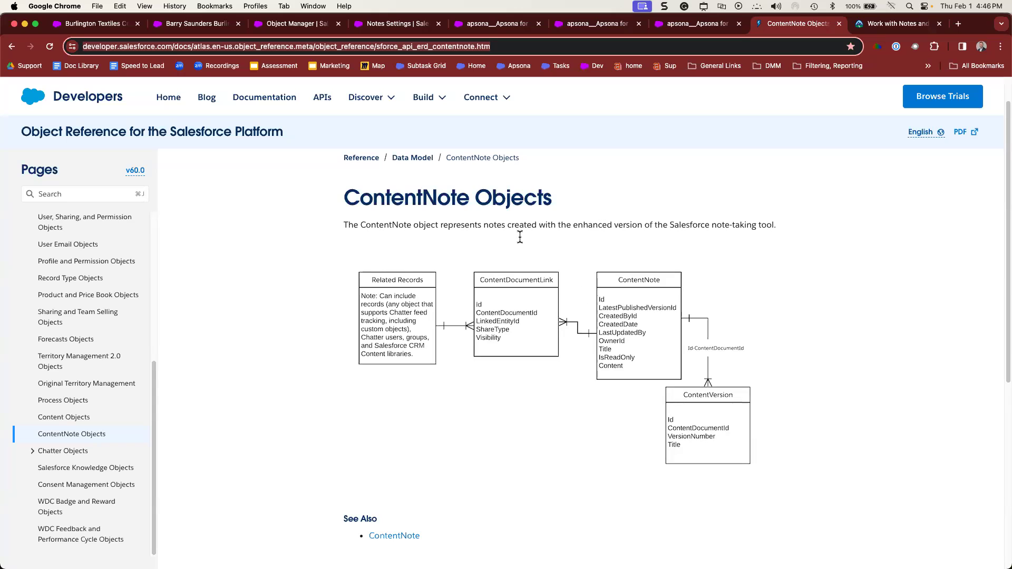
{"action": "left_click", "coordinate": [98, 24]}
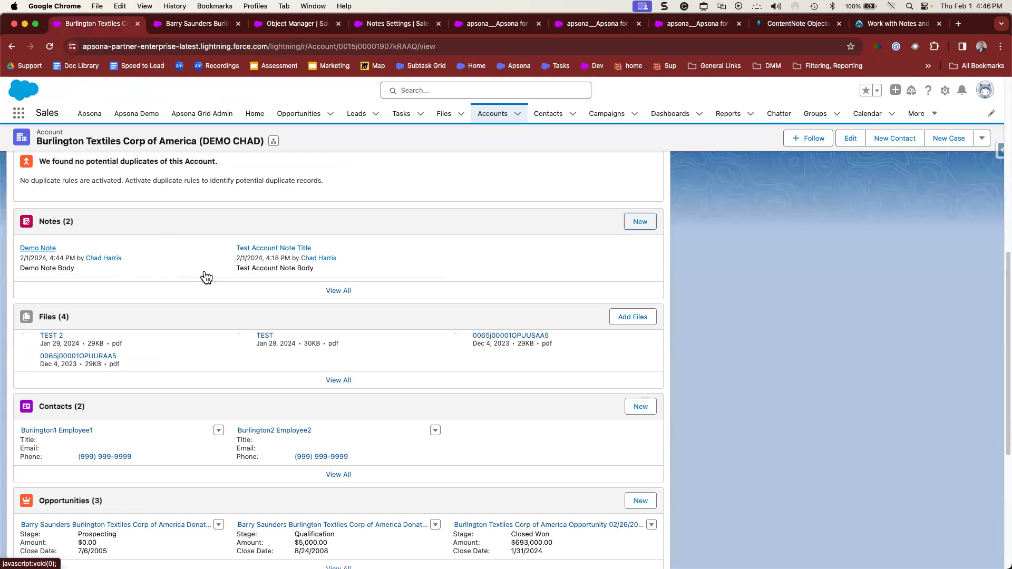
Step: Open the related records of the 07/06/2005 donation opportunity and examine its Files, Notes, and Notes & Attachments lists
{"action": "left_click", "coordinate": [186, 25]}
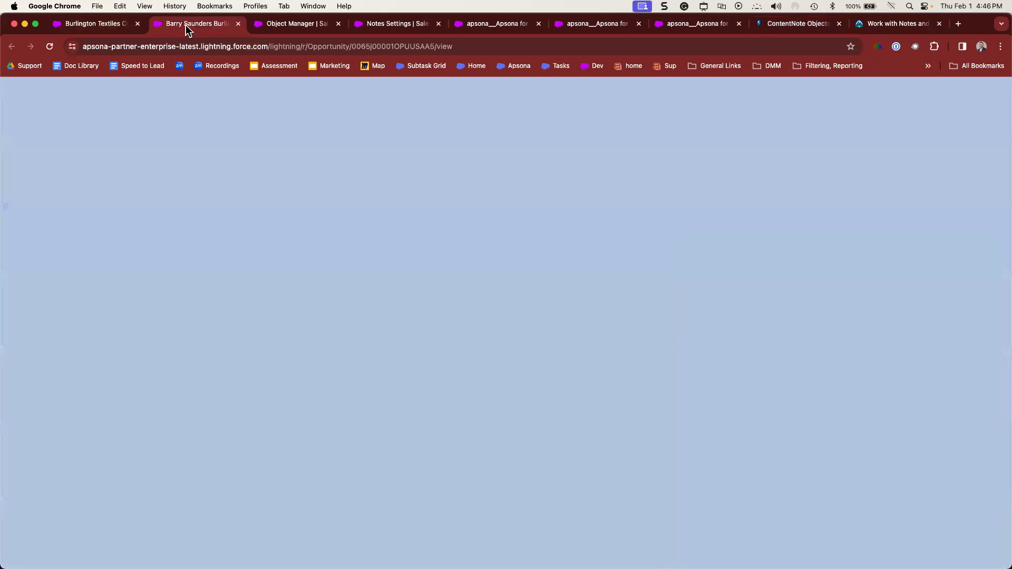
{"action": "left_click", "coordinate": [98, 241]}
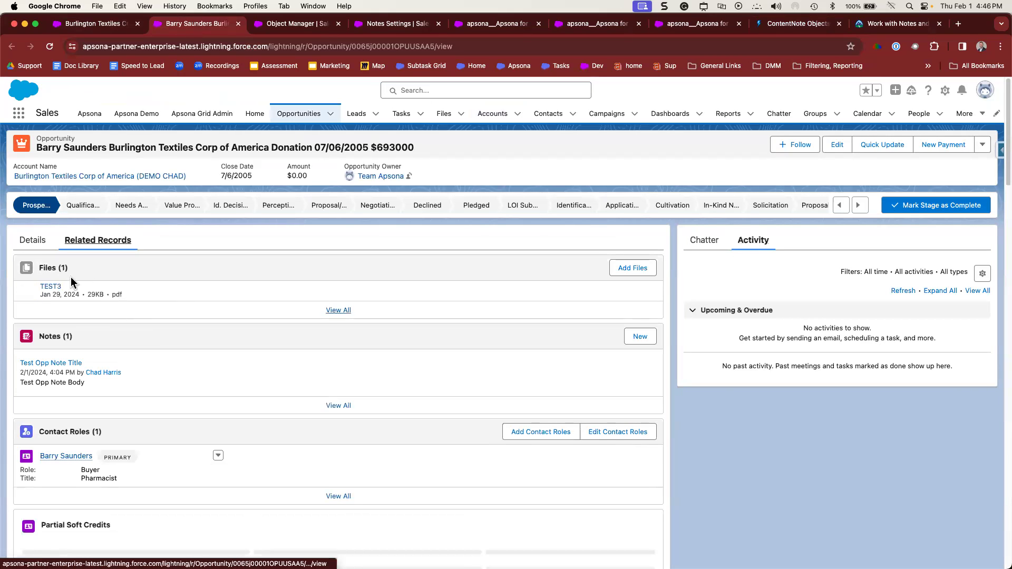
{"action": "scroll", "coordinate": [171, 384], "scroll_direction": "down", "scroll_amount": 10}
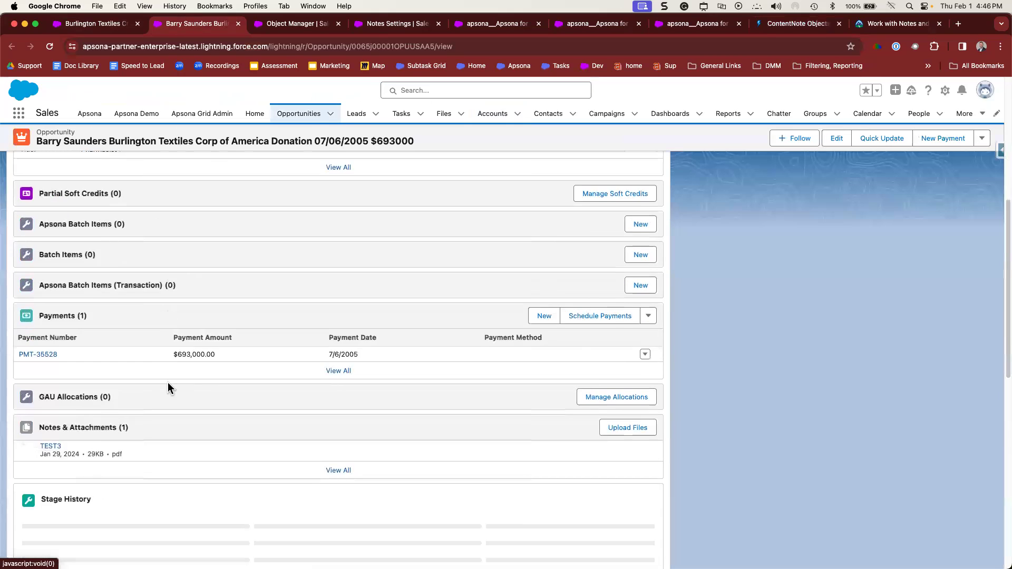
{"action": "scroll", "coordinate": [168, 381], "scroll_direction": "down", "scroll_amount": 2}
{"action": "scroll", "coordinate": [100, 343], "scroll_direction": "up", "scroll_amount": 6}
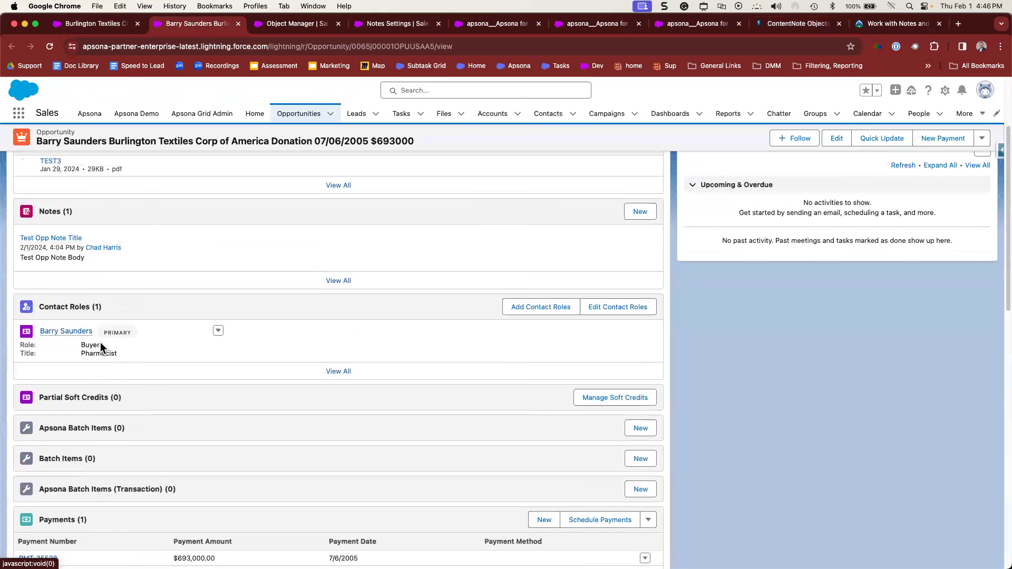
{"action": "scroll", "coordinate": [100, 342], "scroll_direction": "up", "scroll_amount": 4}
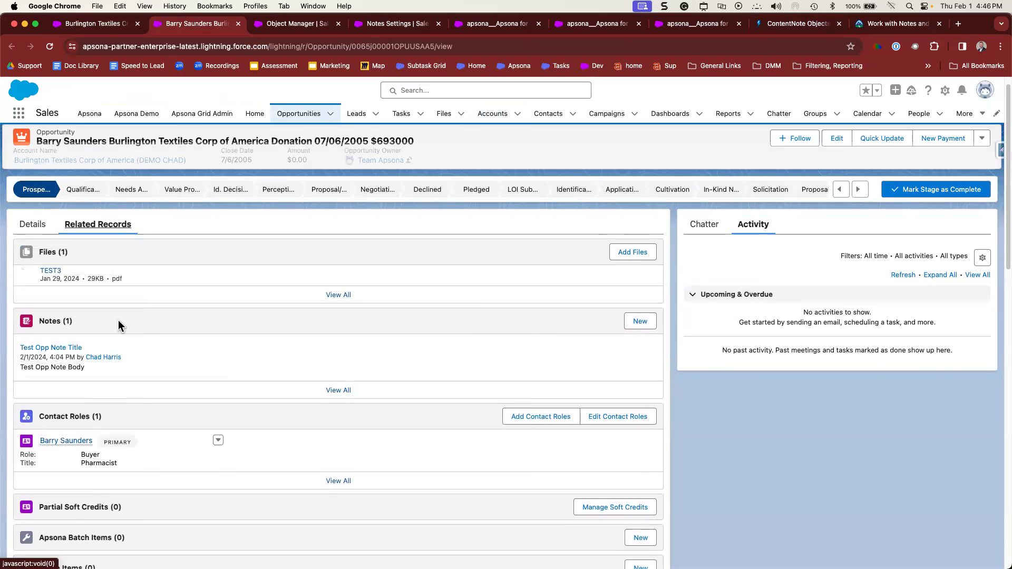
Step: Return to the Burlington Textiles account and review its Notes, Files, and Notes & Attachments lists
{"action": "left_click", "coordinate": [106, 24]}
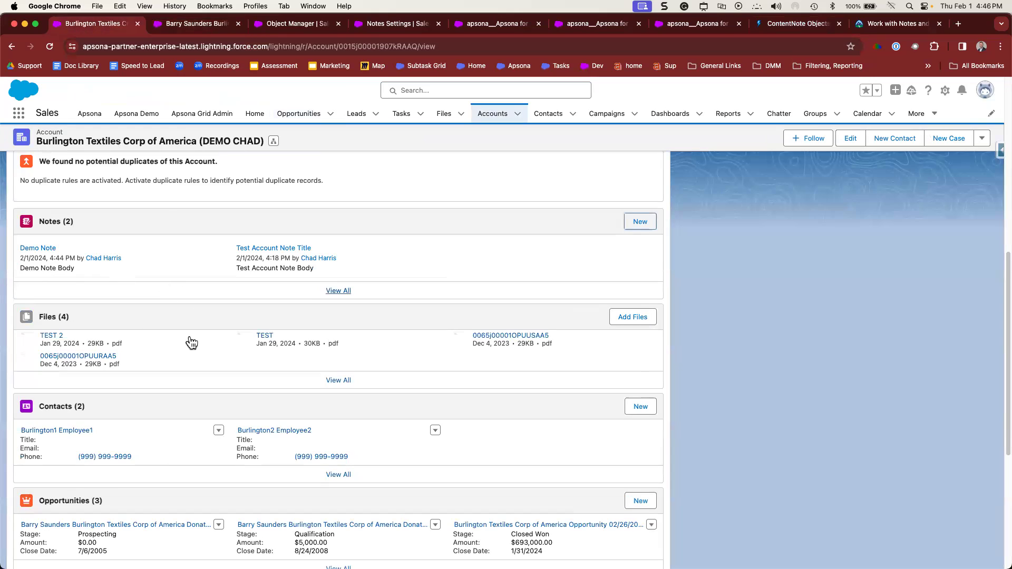
{"action": "scroll", "coordinate": [191, 372], "scroll_direction": "down", "scroll_amount": 5}
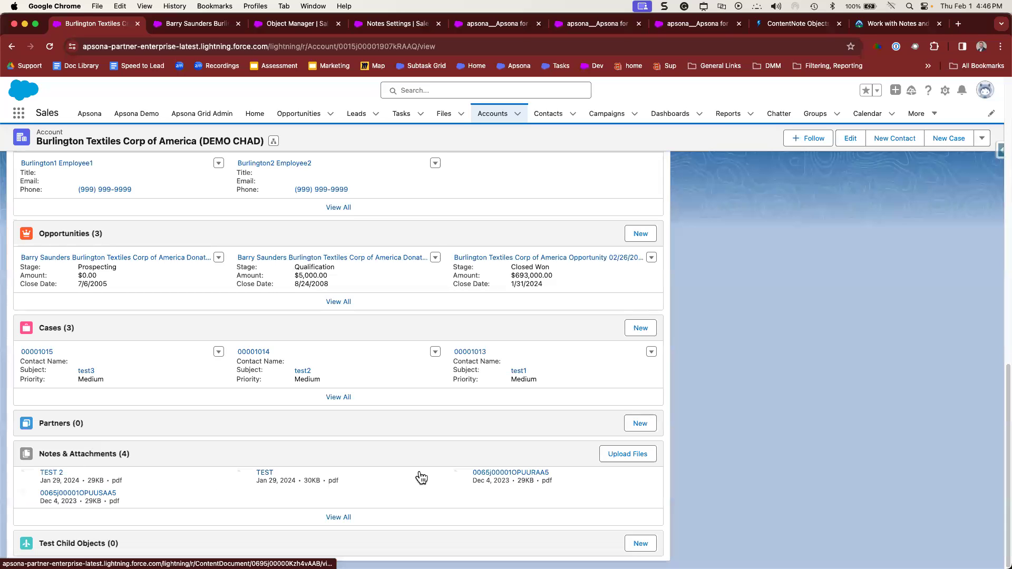
{"action": "scroll", "coordinate": [156, 385], "scroll_direction": "up", "scroll_amount": 6}
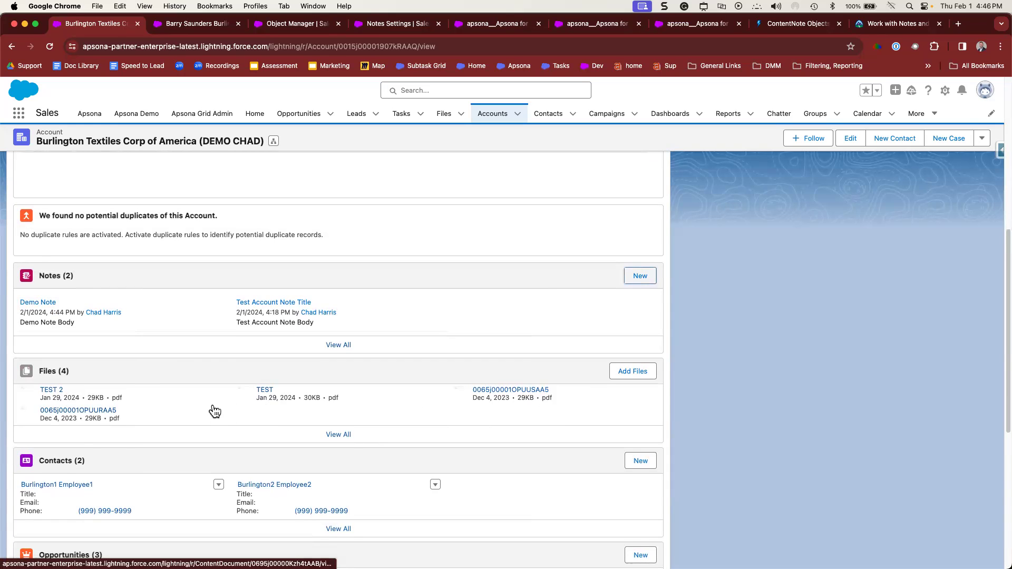
{"action": "scroll", "coordinate": [300, 419], "scroll_direction": "down", "scroll_amount": 5}
{"action": "scroll", "coordinate": [301, 422], "scroll_direction": "down", "scroll_amount": 1}
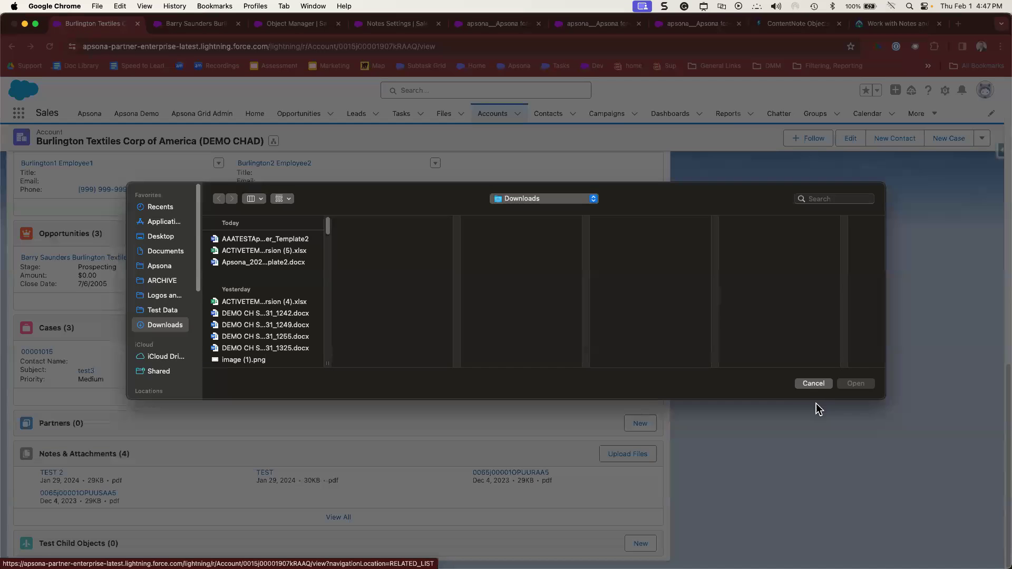
Step: Dismiss the file upload picker and compare the account's Files list with its Notes & Attachments list
{"action": "left_click", "coordinate": [819, 385]}
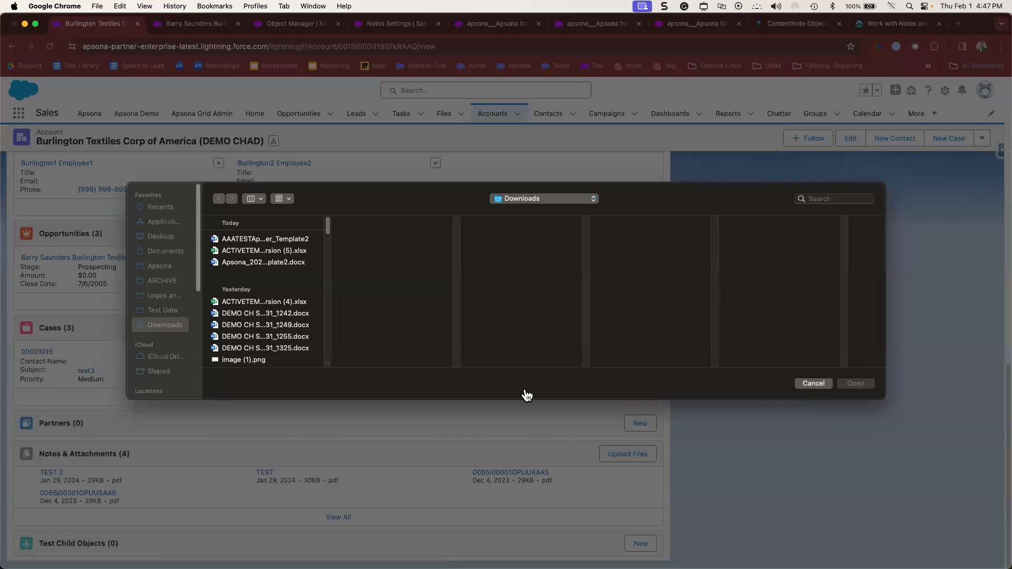
{"action": "scroll", "coordinate": [474, 389], "scroll_direction": "up", "scroll_amount": 2}
{"action": "scroll", "coordinate": [474, 388], "scroll_direction": "up", "scroll_amount": 5}
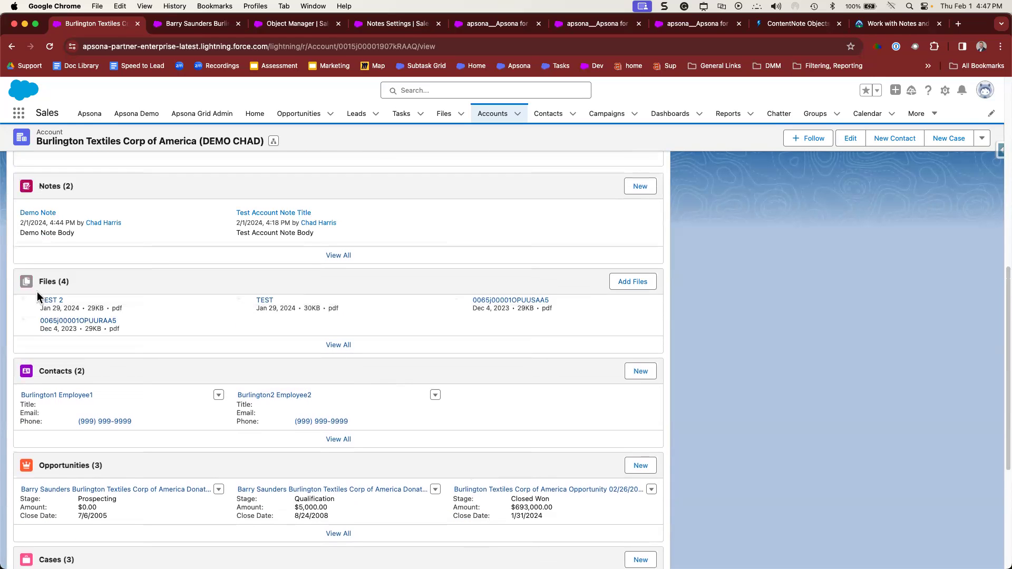
{"action": "scroll", "coordinate": [338, 438], "scroll_direction": "down", "scroll_amount": 5}
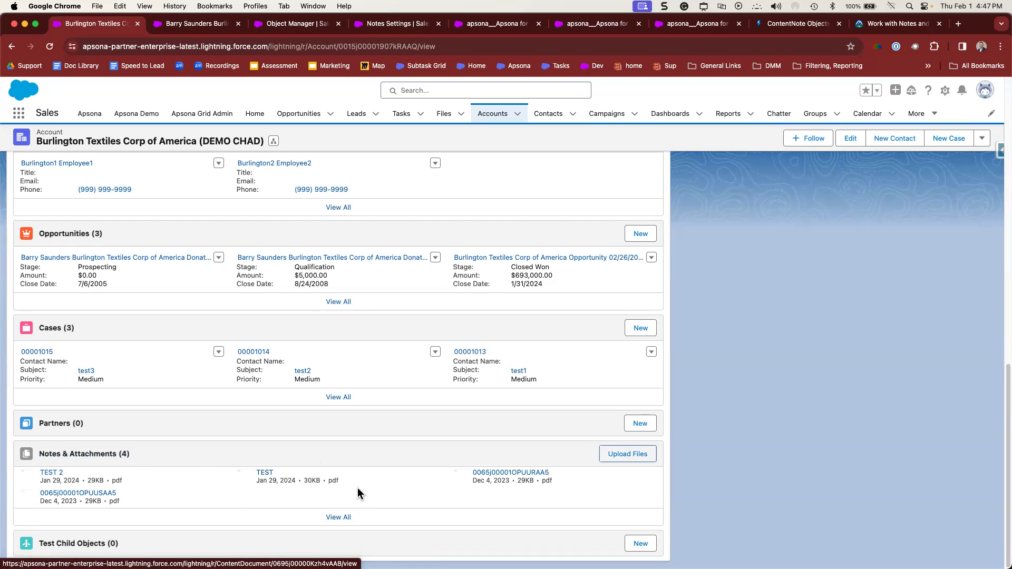
{"action": "scroll", "coordinate": [356, 484], "scroll_direction": "up", "scroll_amount": 6}
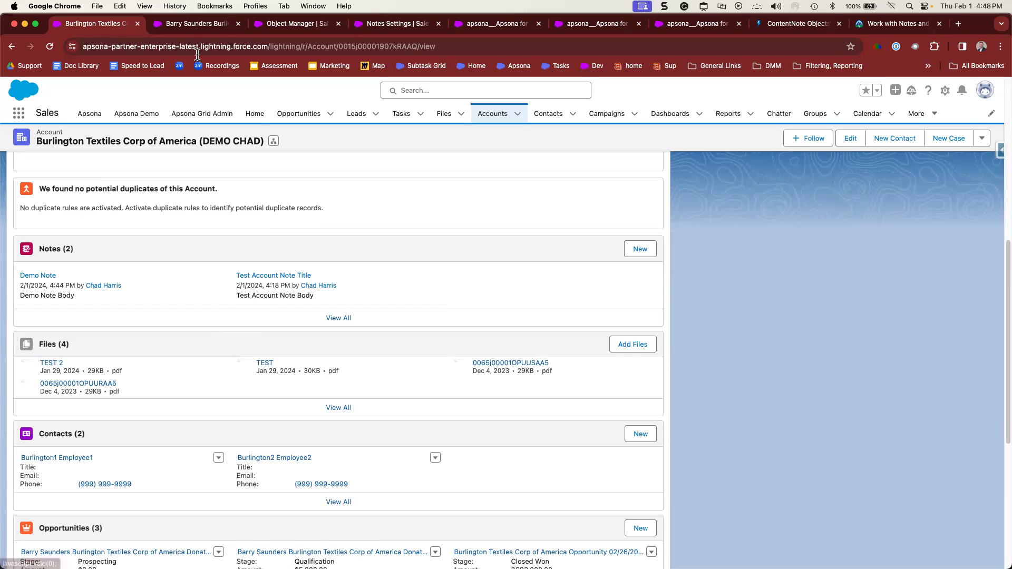
Step: Search the Object Manager for objects matching "note", "file" and "content"
{"action": "left_click", "coordinate": [305, 27]}
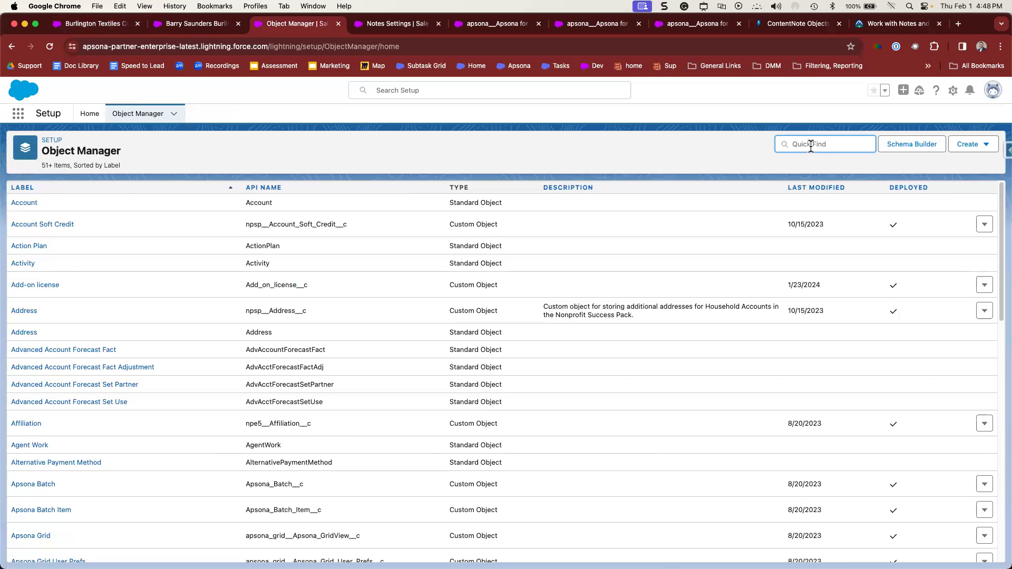
{"action": "type", "text": "note"}
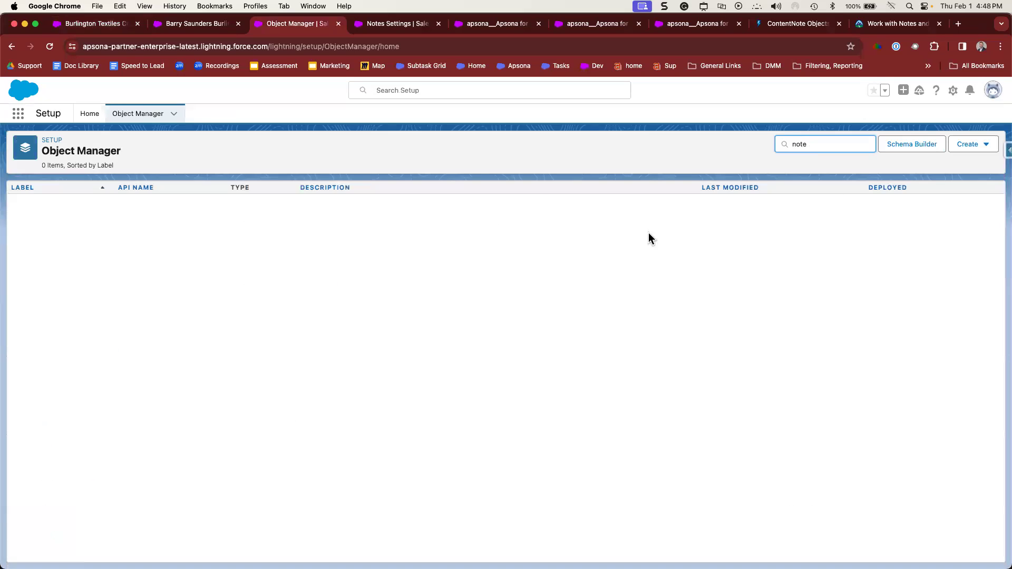
{"action": "key", "text": "BackSpace"}
{"action": "key", "text": "BackSpace"}
{"action": "key", "text": "BackSpace"}
{"action": "key", "text": "BackSpace"}
{"action": "type", "text": "file"}
{"action": "left_click_drag", "start_coordinate": [832, 146], "coordinate": [779, 144]}
{"action": "type", "text": "content"}
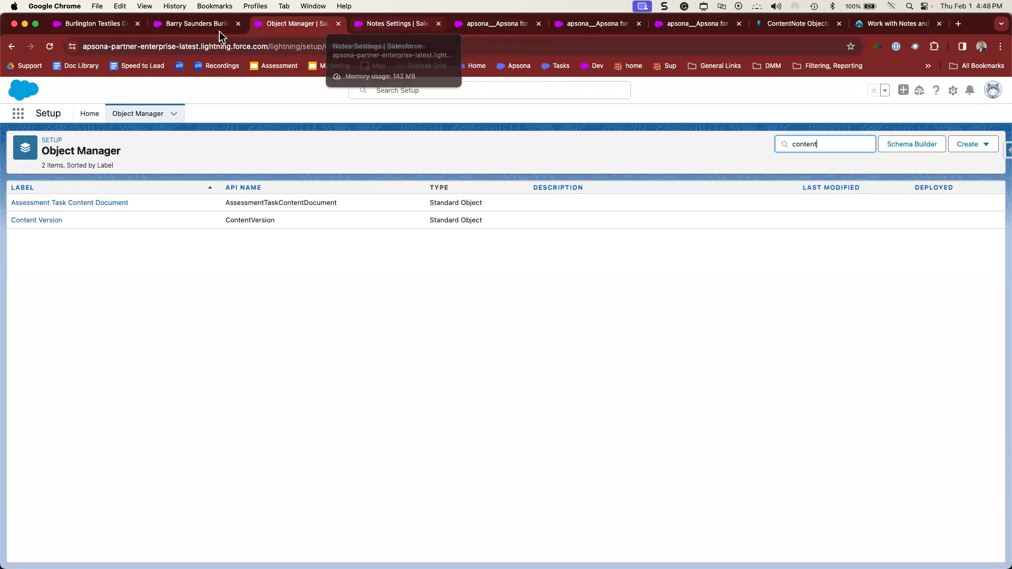
Step: Revisit the account's Notes list and check the Enable Notes option in the Notes Settings
{"action": "left_click", "coordinate": [103, 25]}
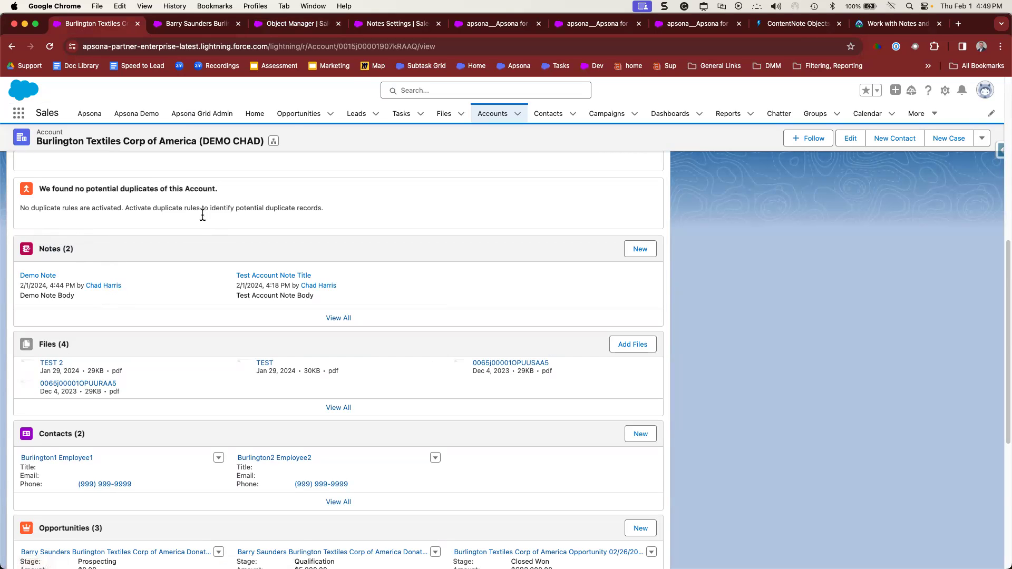
{"action": "left_click", "coordinate": [385, 24]}
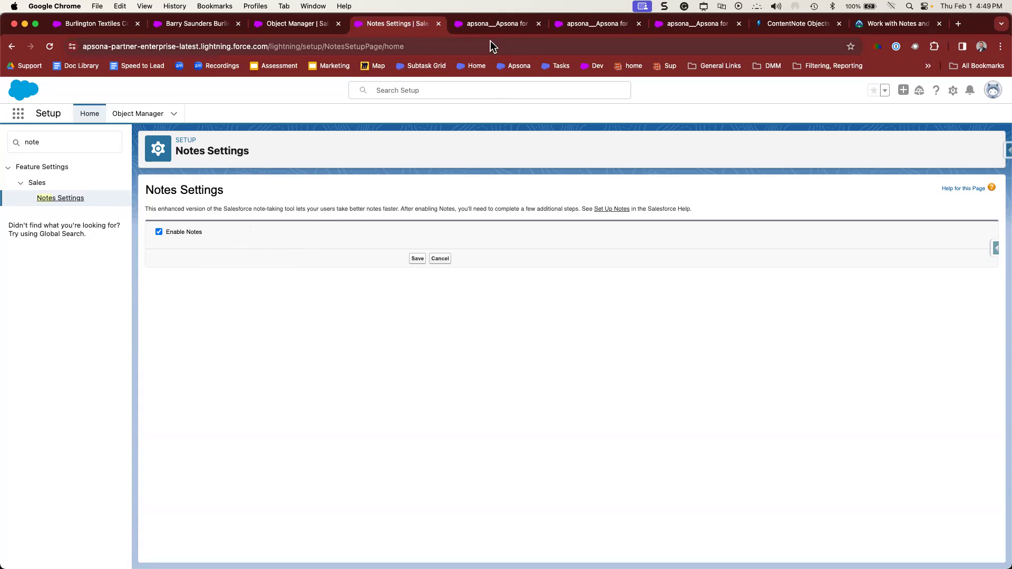
Step: Switch to Apsona and open the System Administrator Configuration for editing, filtering both object lists by "note"
{"action": "left_click", "coordinate": [496, 26]}
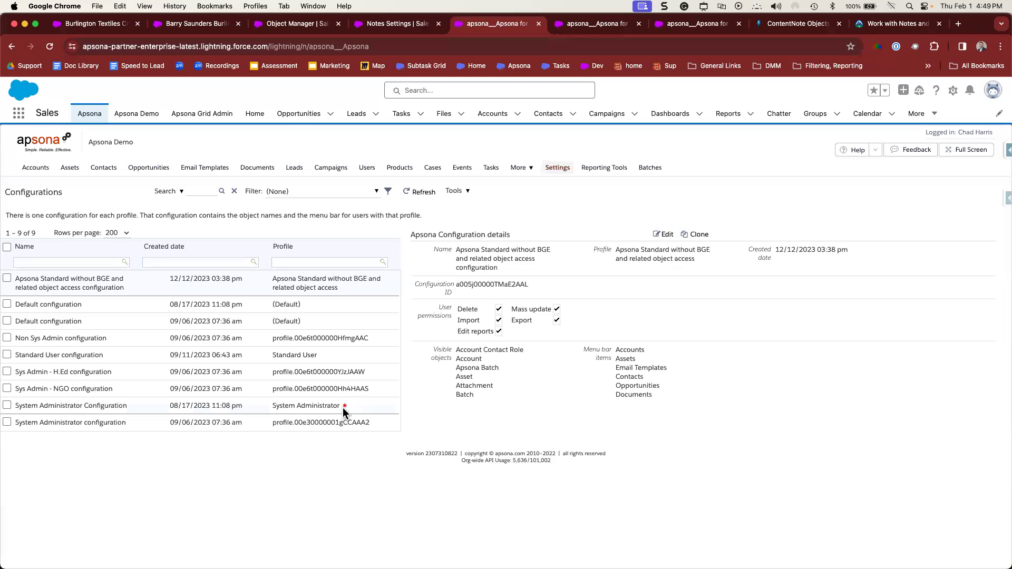
{"action": "mouse_move", "coordinate": [343, 406]}
{"action": "left_click", "coordinate": [558, 174]}
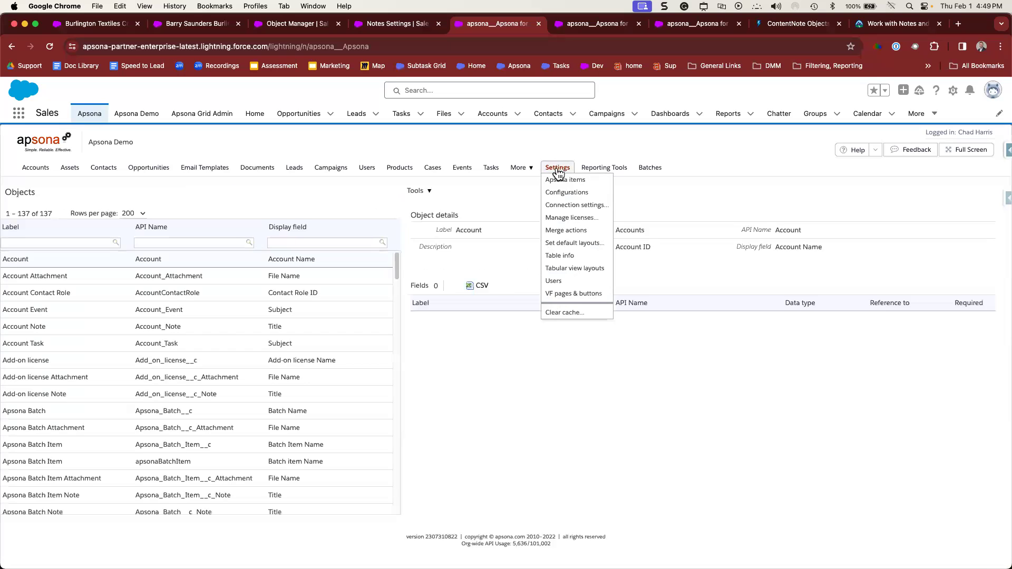
{"action": "left_click", "coordinate": [559, 195]}
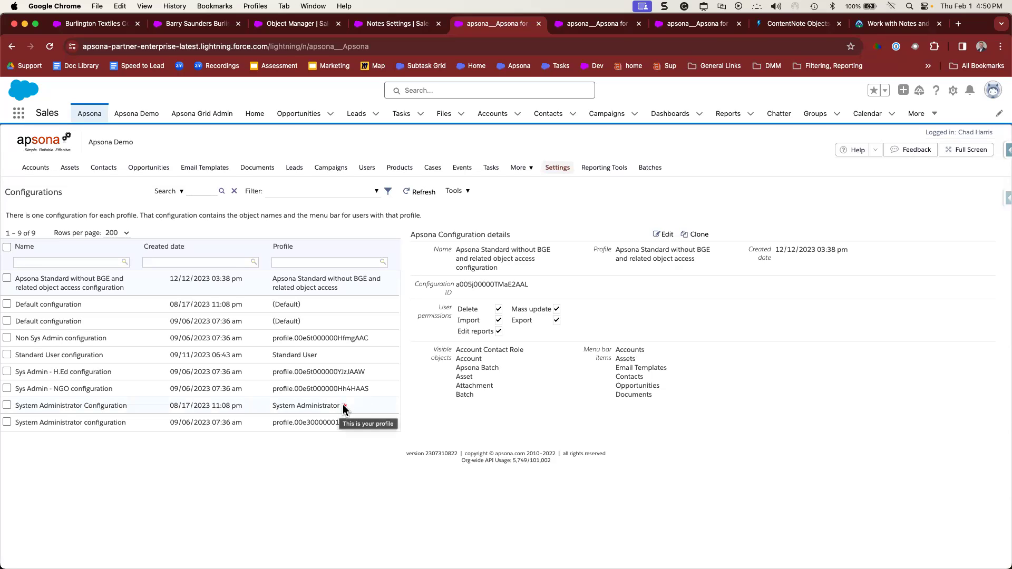
{"action": "left_click", "coordinate": [314, 405]}
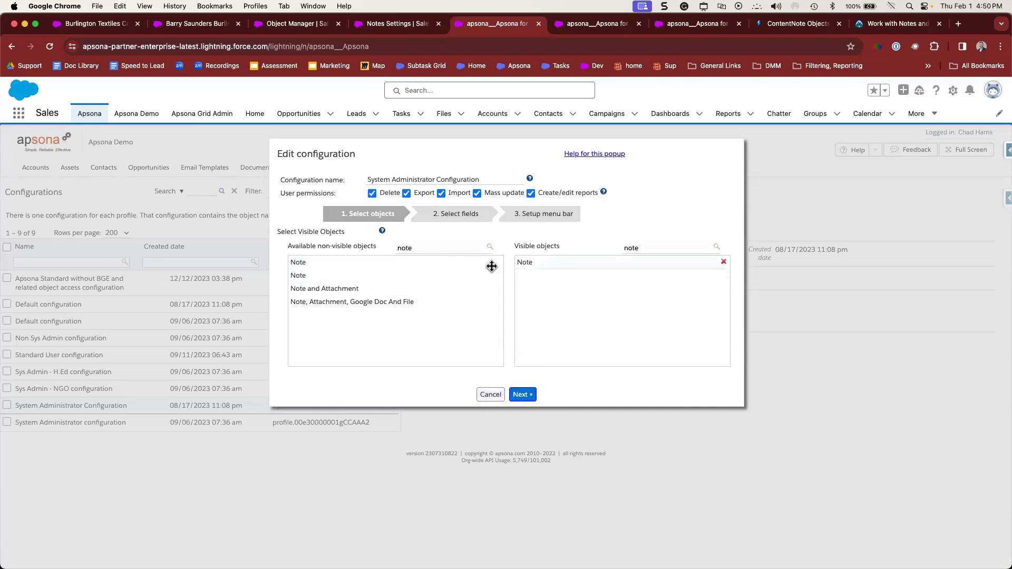
Step: Check the visible Note object's API name, then filter the non-visible objects by "file" and the visible objects by "content"
{"action": "mouse_move", "coordinate": [542, 267]}
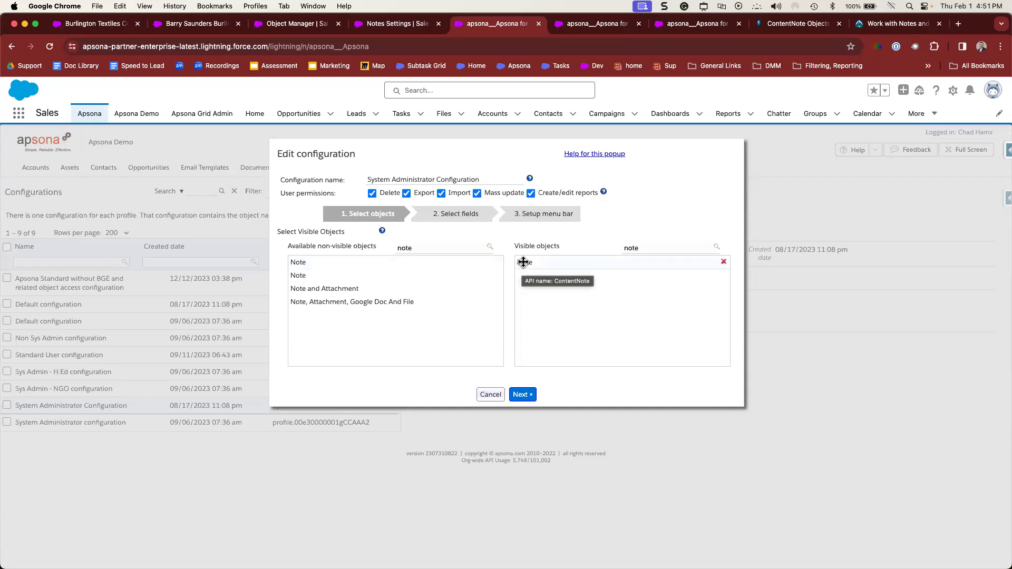
{"action": "left_click_drag", "start_coordinate": [644, 249], "coordinate": [611, 251]}
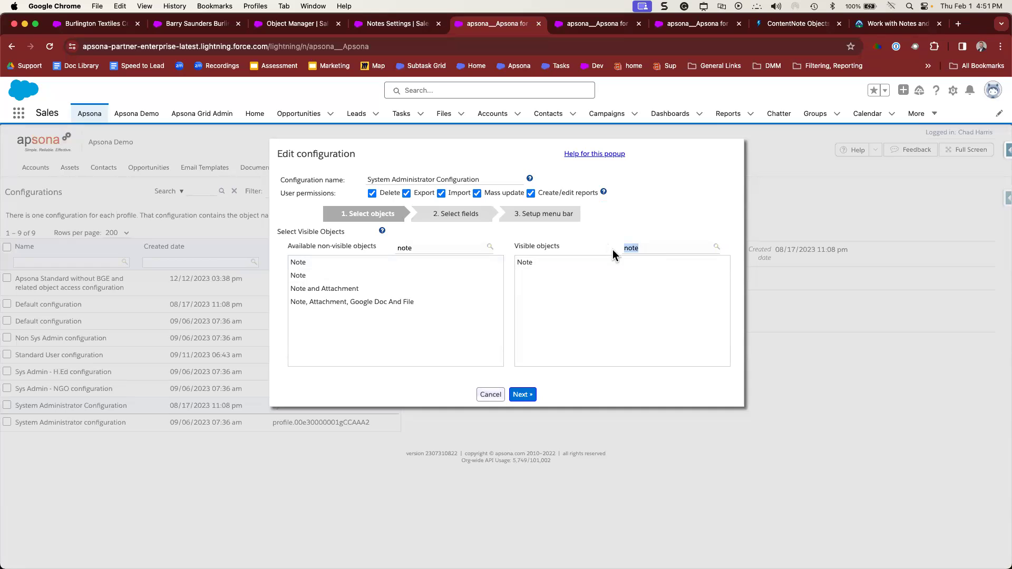
{"action": "type", "text": "no"}
{"action": "left_click_drag", "start_coordinate": [418, 255], "coordinate": [391, 252]}
{"action": "type", "text": "file"}
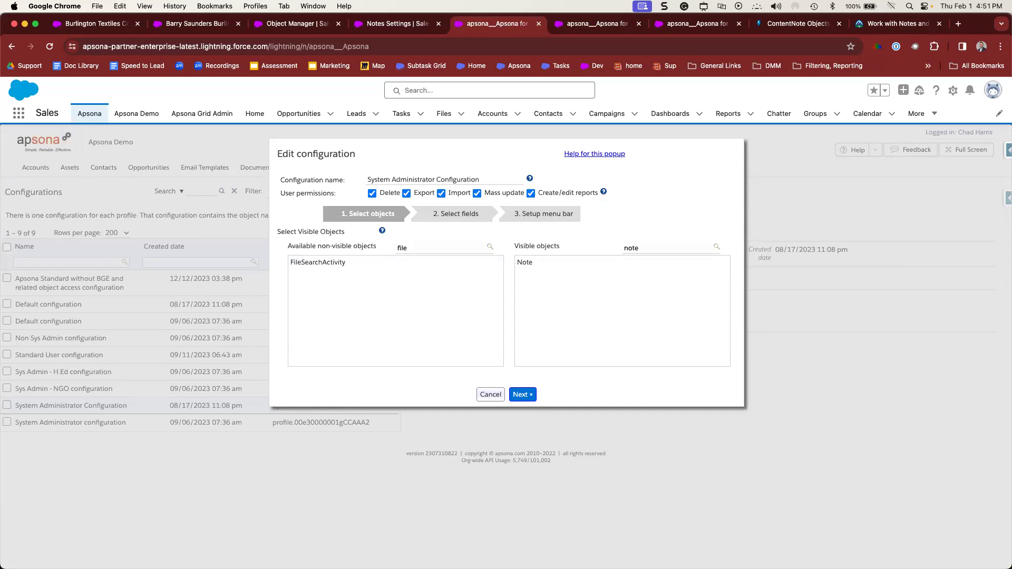
{"action": "left_click_drag", "start_coordinate": [500, 289], "coordinate": [500, 368]}
{"action": "type", "text": "f"}
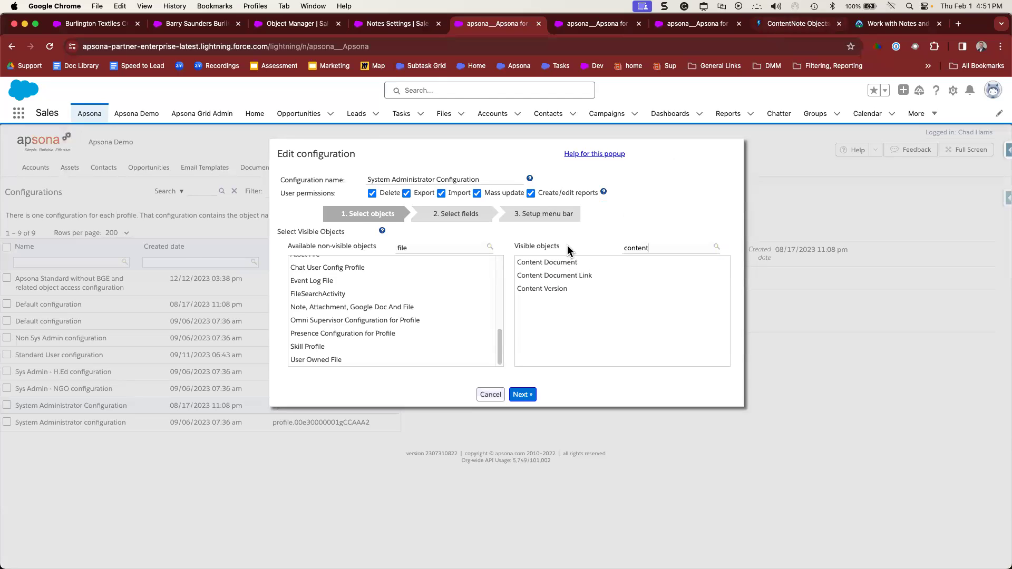
Step: Consult the ContentNote Objects diagram, then filter the configuration's non-visible objects by "content" and look through them
{"action": "left_click", "coordinate": [773, 28]}
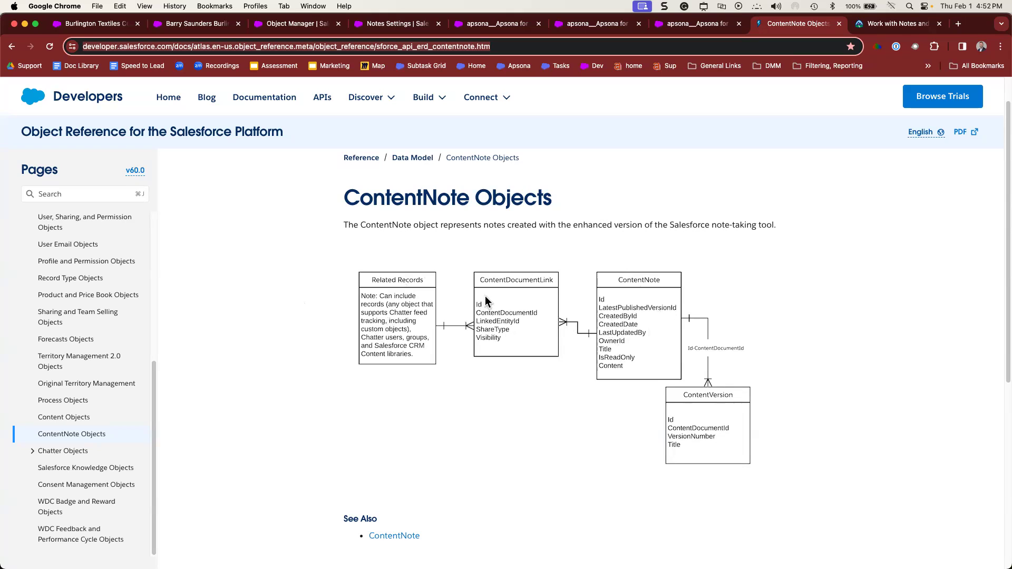
{"action": "left_click", "coordinate": [473, 25]}
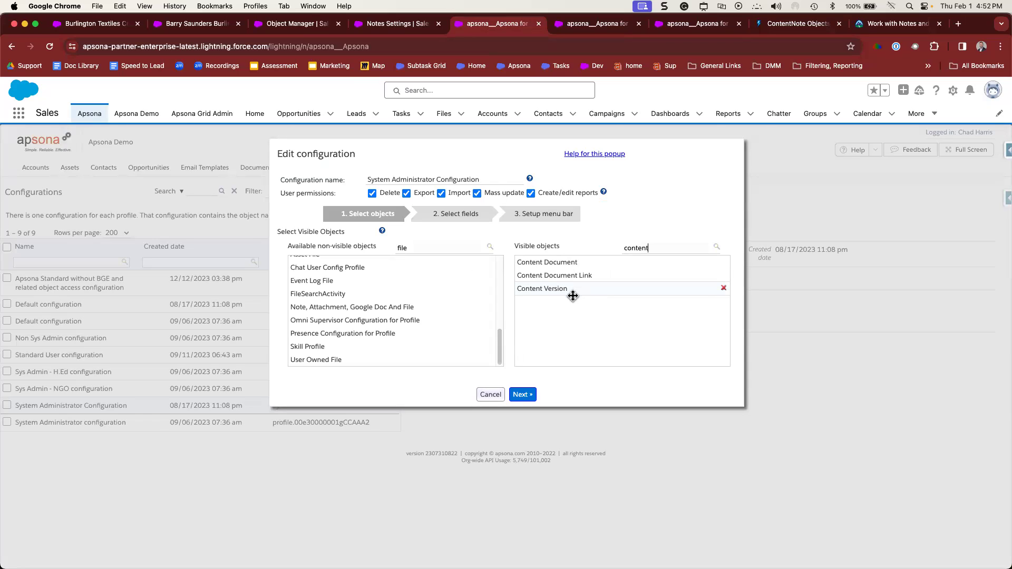
{"action": "left_click_drag", "start_coordinate": [413, 248], "coordinate": [389, 249]}
{"action": "type", "text": "content"}
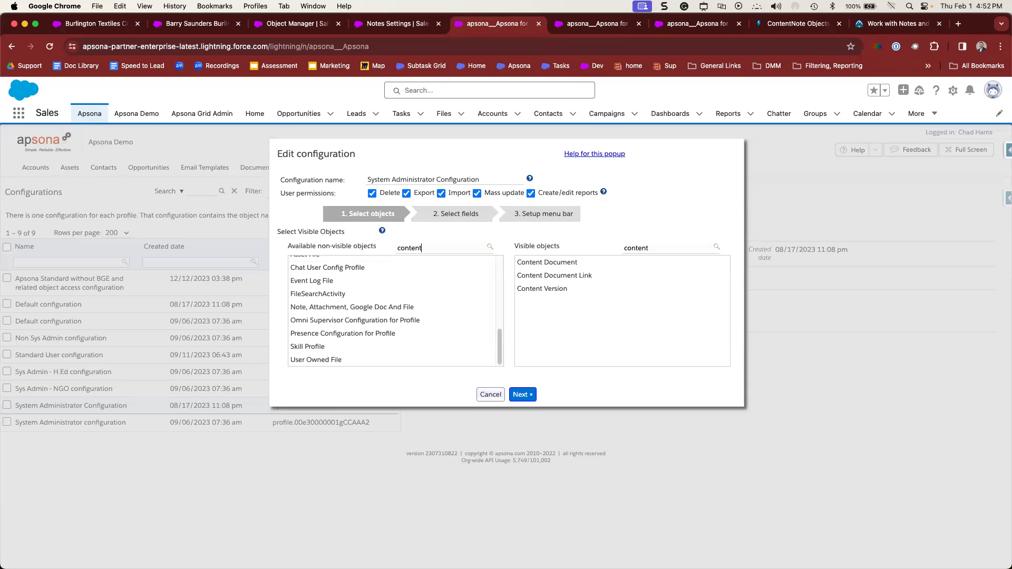
{"action": "left_click_drag", "start_coordinate": [499, 334], "coordinate": [486, 367]}
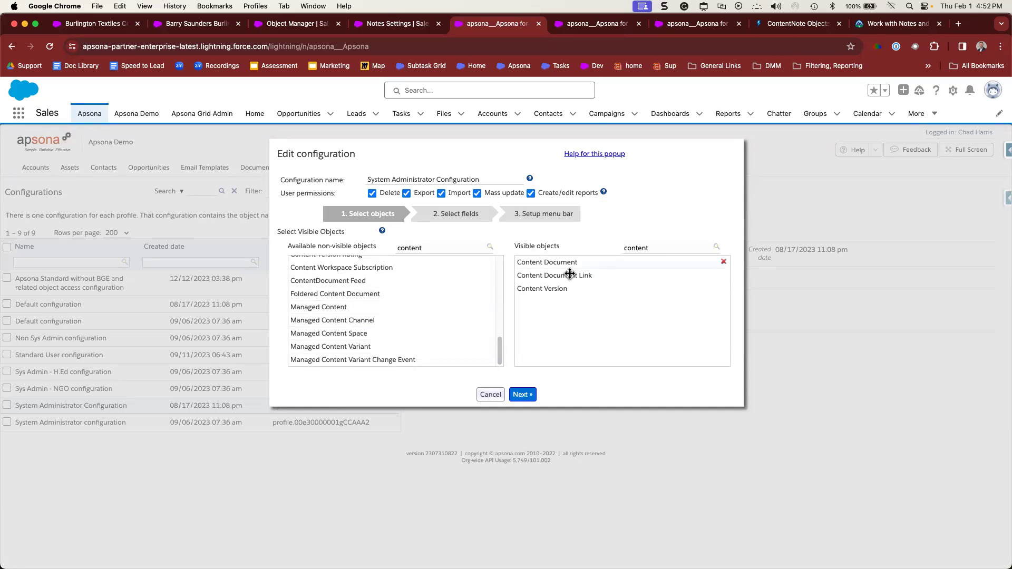
Step: Clear the non-visible objects filter, search the visible objects for "not", and leave the configuration without saving
{"action": "double_click", "coordinate": [410, 252]}
{"action": "key", "text": "BackSpace"}
{"action": "left_click", "coordinate": [624, 249]}
{"action": "left_click_drag", "start_coordinate": [659, 248], "coordinate": [623, 247]}
{"action": "type", "text": "not"}
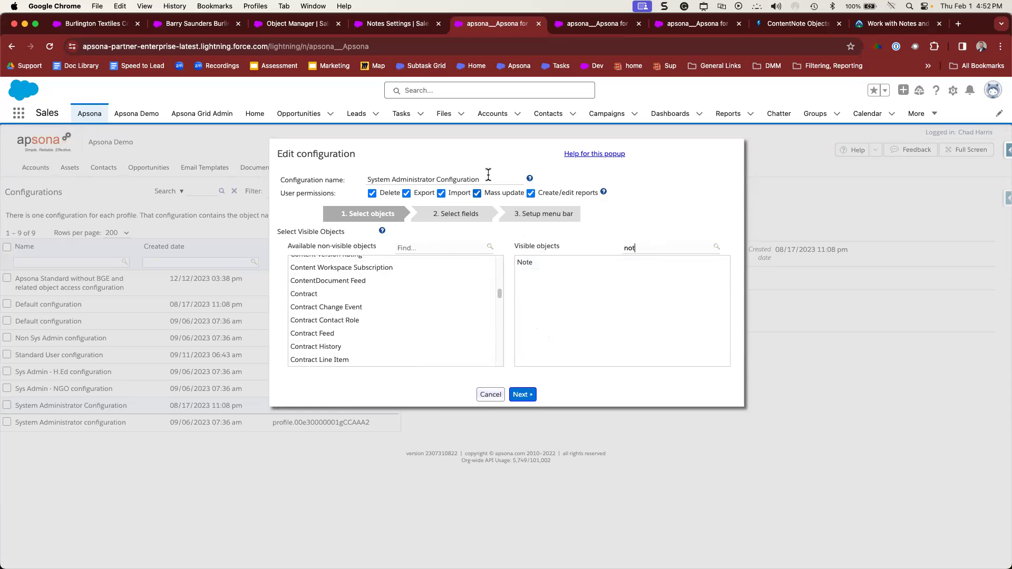
{"action": "left_click", "coordinate": [494, 395]}
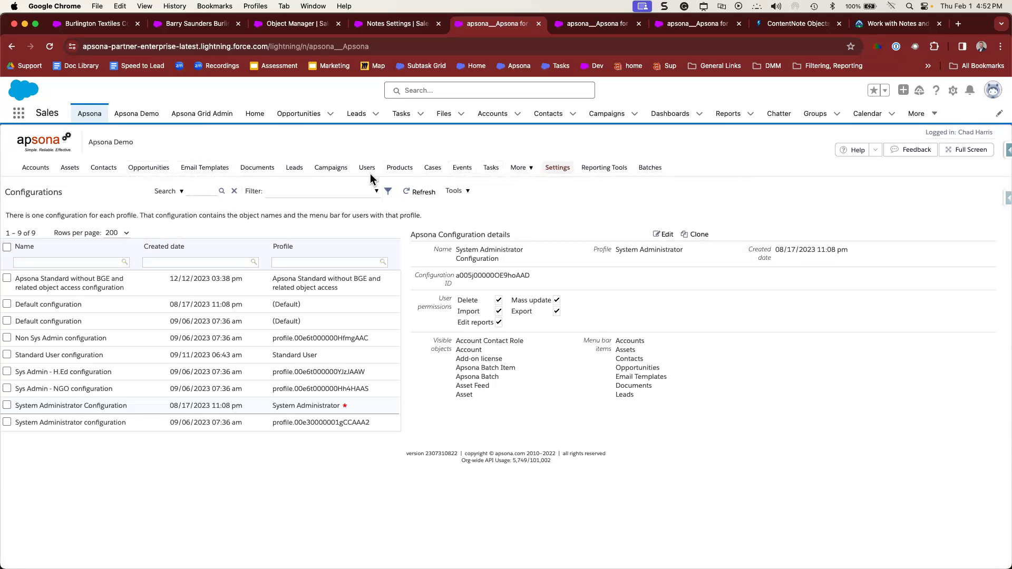
Step: Open the reports for the Note object and start a new report named "test"
{"action": "mouse_move", "coordinate": [527, 173]}
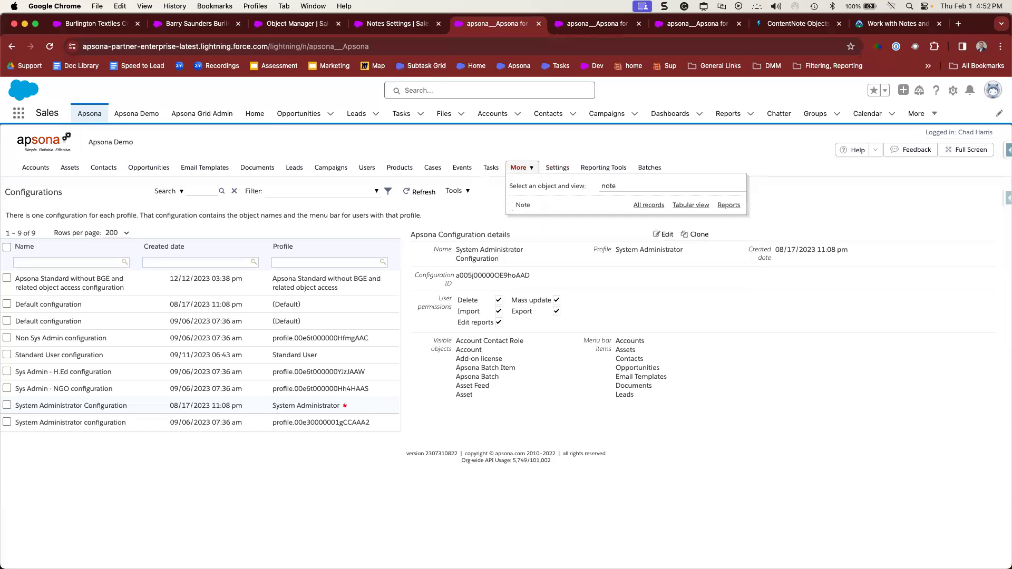
{"action": "left_click", "coordinate": [727, 210]}
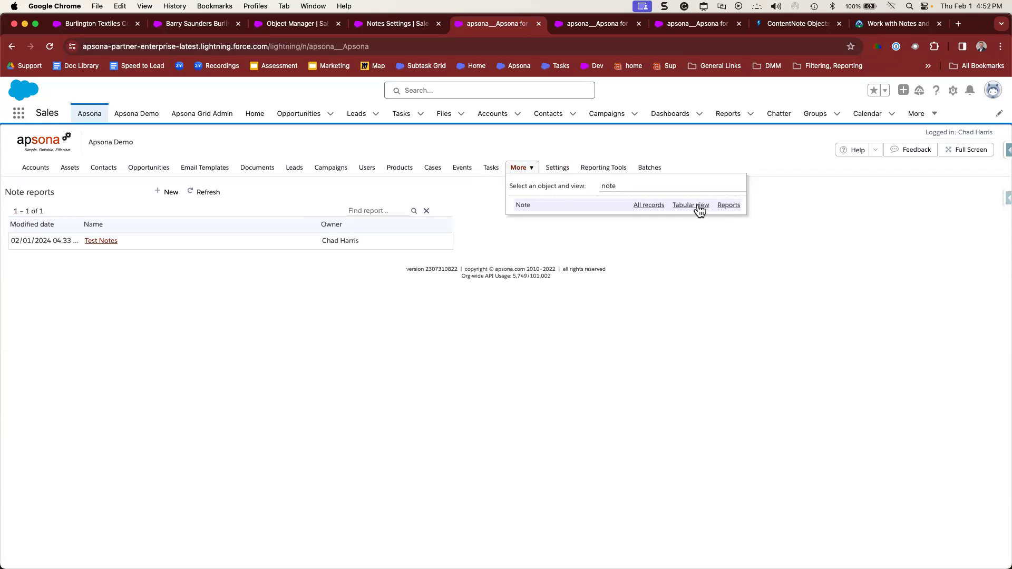
{"action": "left_click", "coordinate": [169, 193]}
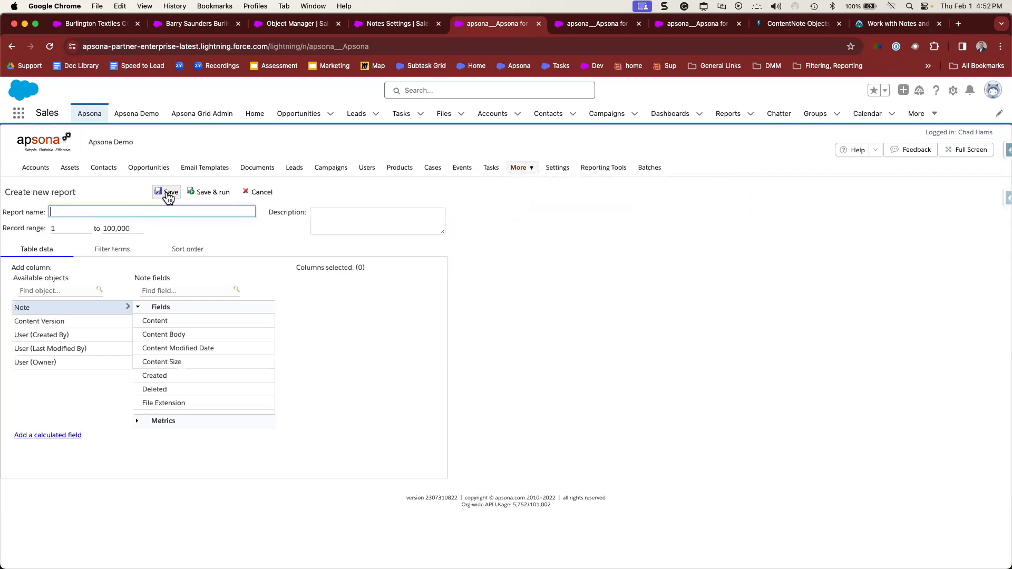
{"action": "left_click", "coordinate": [87, 212]}
{"action": "type", "text": "tst"}
{"action": "key", "text": "BackSpace"}
{"action": "key", "text": "BackSpace"}
{"action": "type", "text": "est"}
{"action": "left_click", "coordinate": [240, 242]}
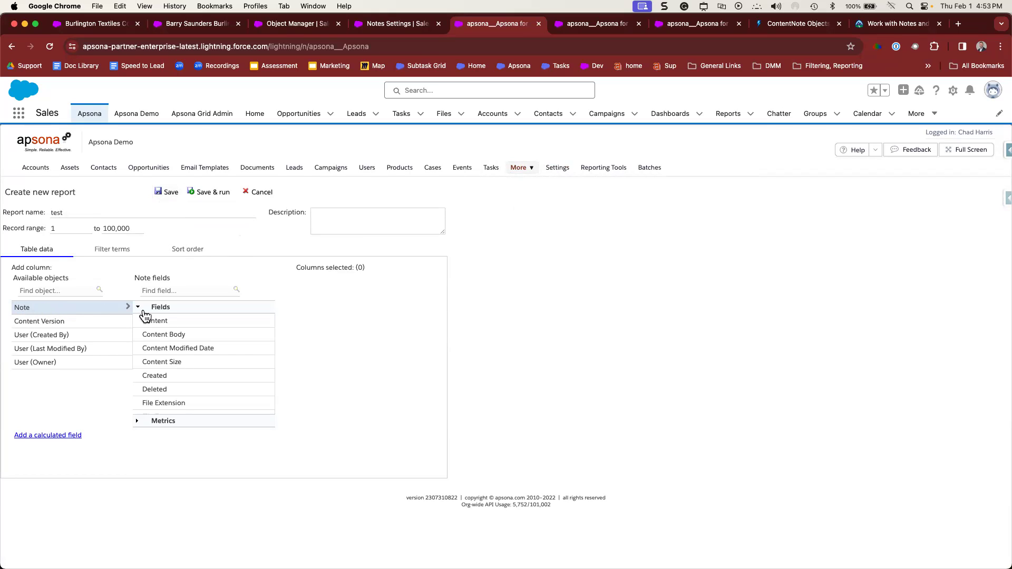
Step: Add the Note Id field as a column of the test report and look over the remaining Note fields
{"action": "scroll", "coordinate": [168, 365], "scroll_direction": "down", "scroll_amount": 5}
{"action": "left_click", "coordinate": [168, 365]}
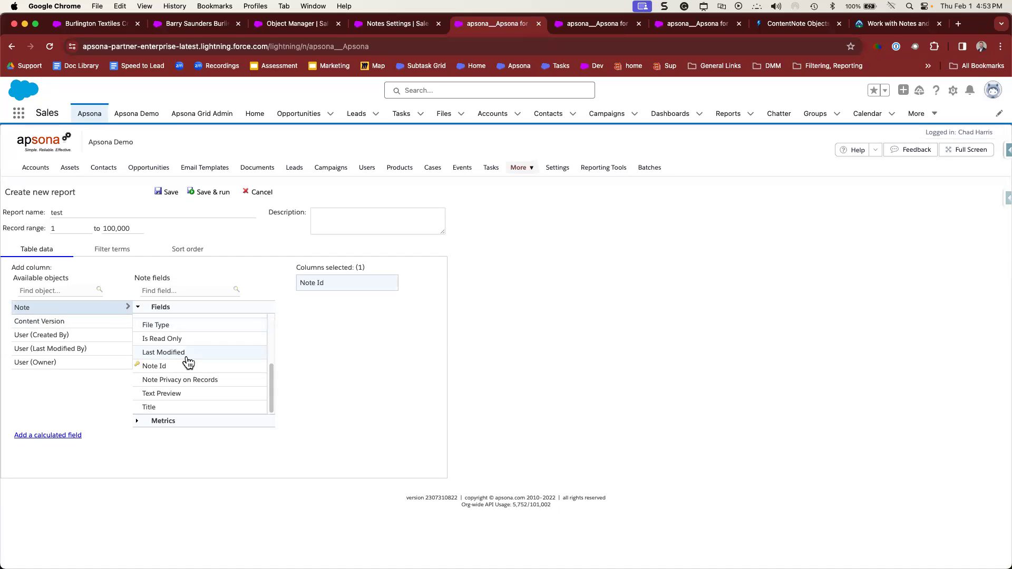
{"action": "mouse_move", "coordinate": [272, 383]}
{"action": "left_mouse_down"}
{"action": "mouse_move", "coordinate": [266, 308]}
{"action": "mouse_move", "coordinate": [265, 390]}
{"action": "left_mouse_up"}
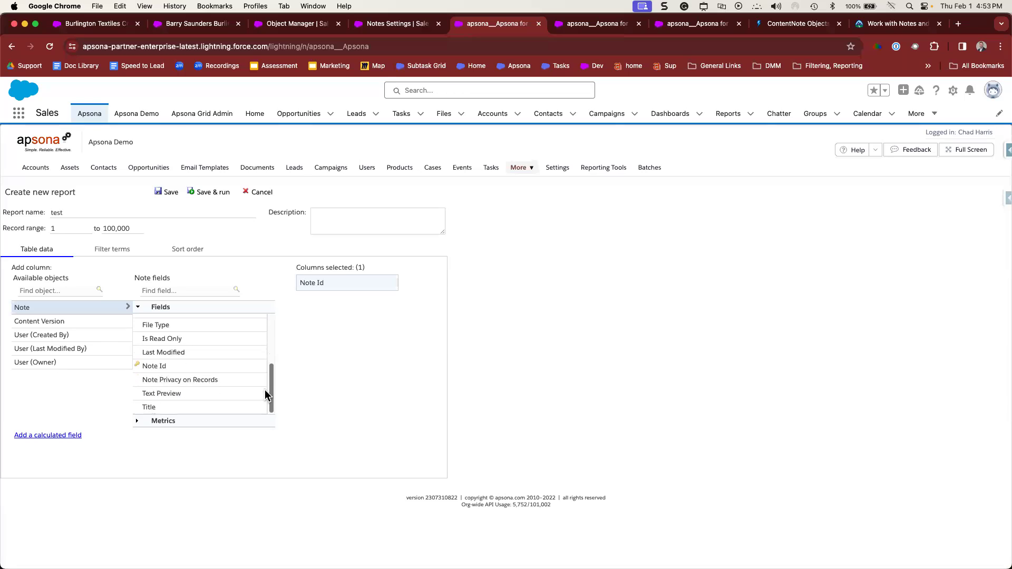
Step: Examine the Content Version fields and compare the object relationships with the ContentNote Objects diagram
{"action": "left_click", "coordinate": [83, 328]}
{"action": "left_click_drag", "start_coordinate": [269, 325], "coordinate": [266, 341]}
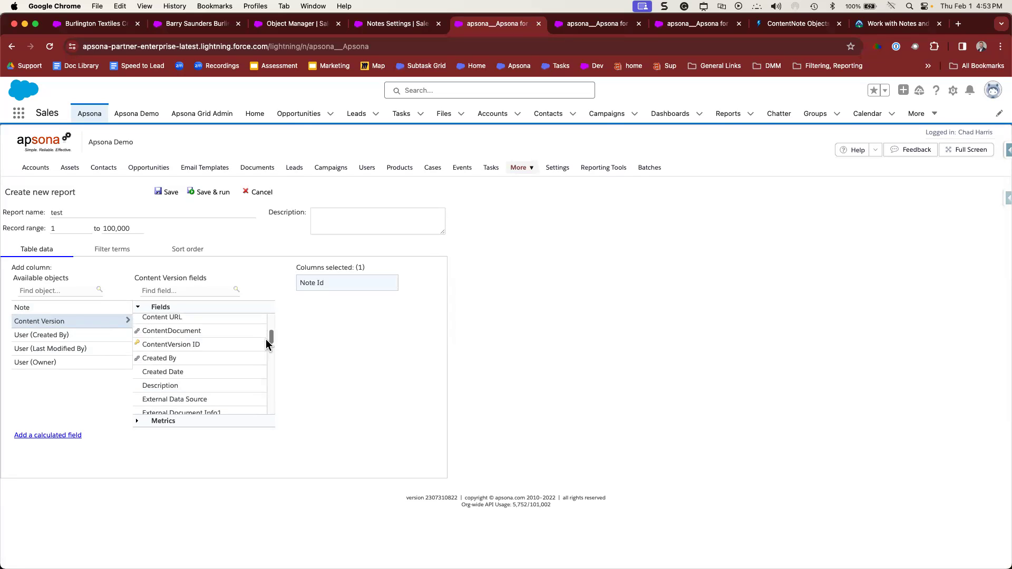
{"action": "left_click", "coordinate": [798, 24]}
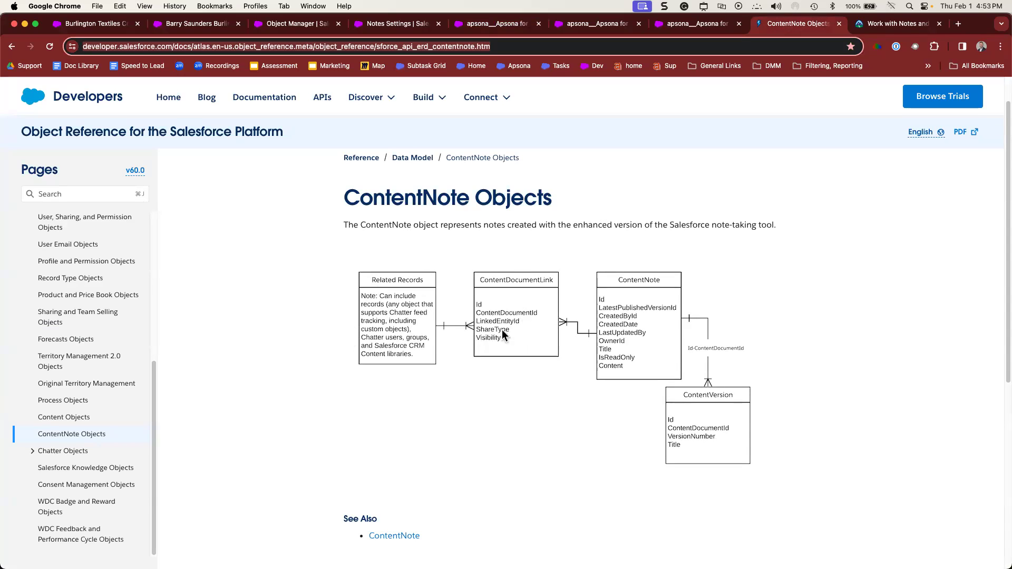
{"action": "left_click", "coordinate": [522, 24]}
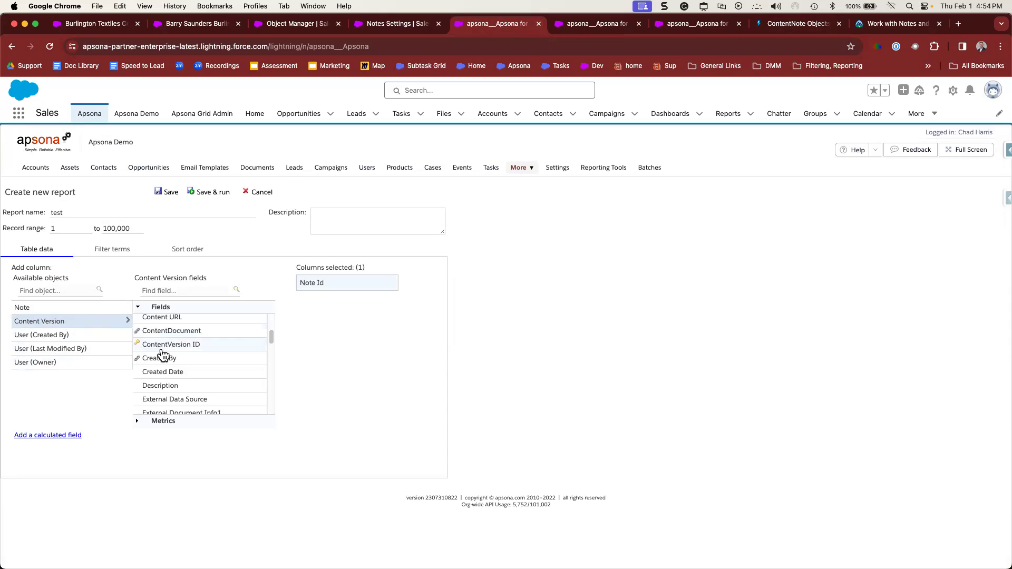
Step: Check the test report's filter terms, then save and run the report
{"action": "scroll", "coordinate": [200, 348], "scroll_direction": "up", "scroll_amount": 3}
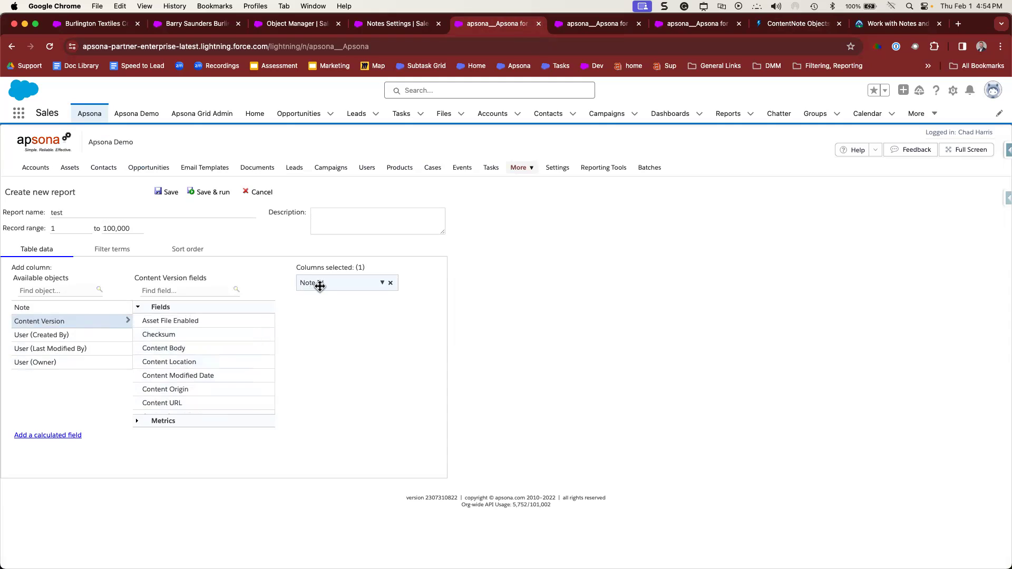
{"action": "left_click", "coordinate": [117, 251]}
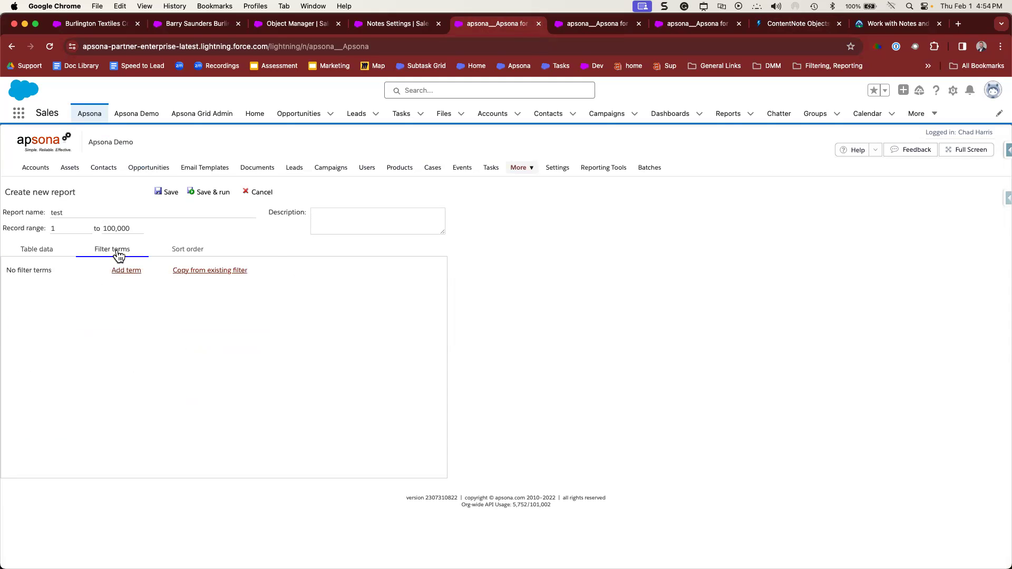
{"action": "left_click", "coordinate": [217, 196]}
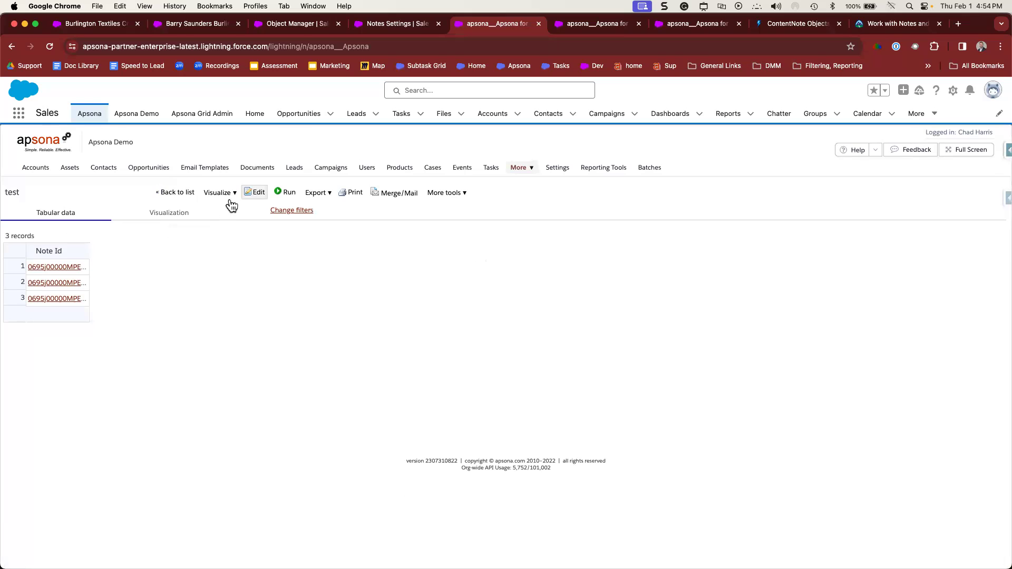
Step: Reopen the test report for editing and add the Title and Text Preview columns from Content Version
{"action": "left_click", "coordinate": [255, 193]}
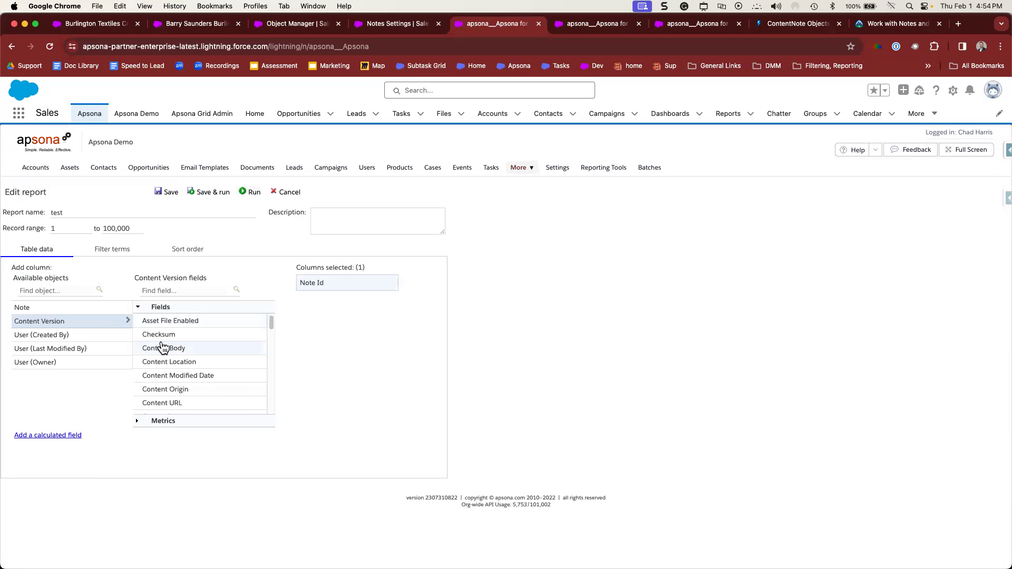
{"action": "left_click_drag", "start_coordinate": [270, 322], "coordinate": [265, 396]}
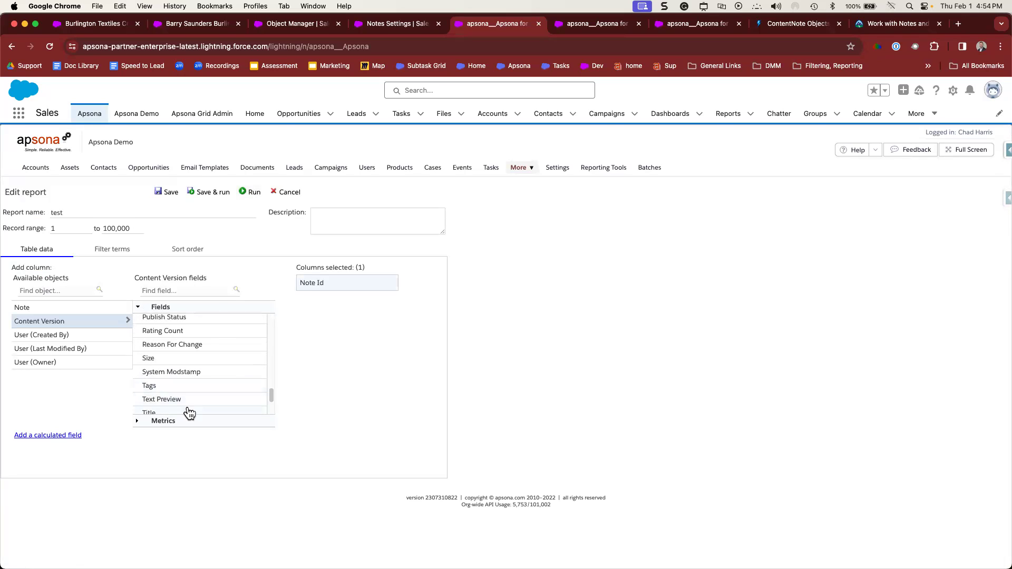
{"action": "scroll", "coordinate": [188, 400], "scroll_direction": "down", "scroll_amount": 1}
{"action": "left_click", "coordinate": [193, 391]}
{"action": "left_click", "coordinate": [210, 376]}
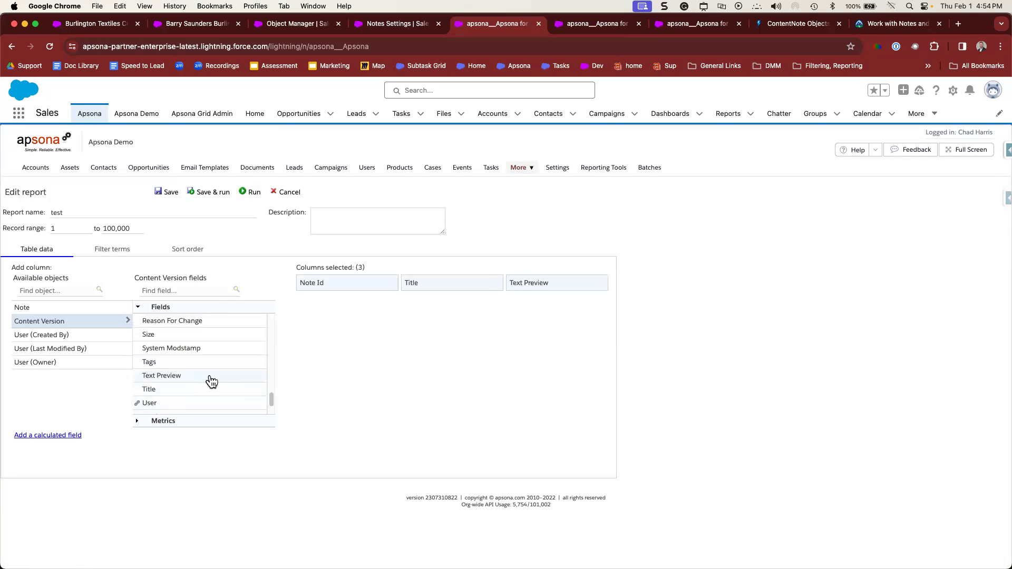
Step: Find the Content Version field matching "body", add Content Body as a column, and save and run the report
{"action": "scroll", "coordinate": [269, 398], "scroll_direction": "up", "scroll_amount": 1}
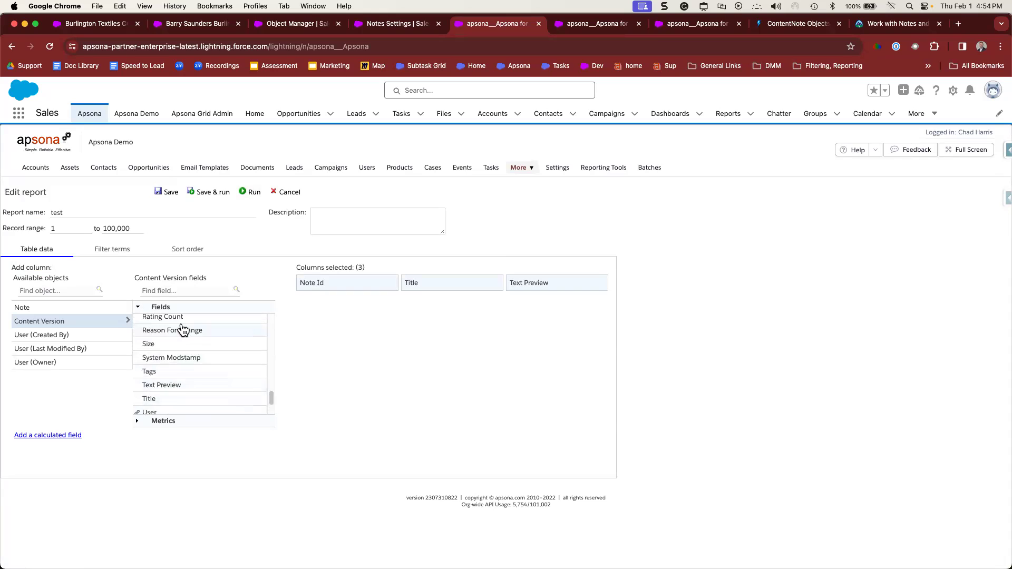
{"action": "left_click", "coordinate": [170, 289]}
{"action": "type", "text": "body"}
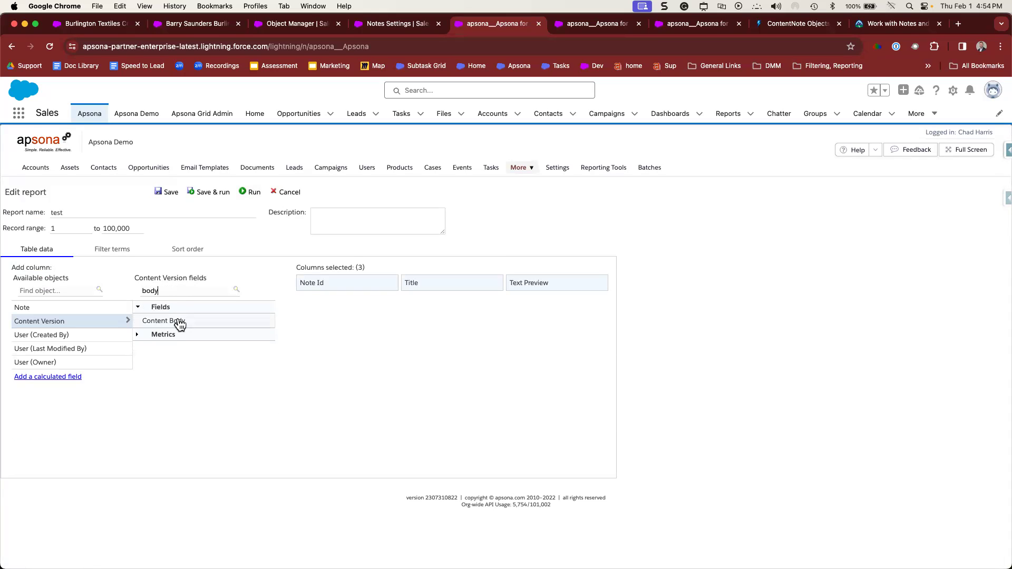
{"action": "left_click", "coordinate": [177, 321]}
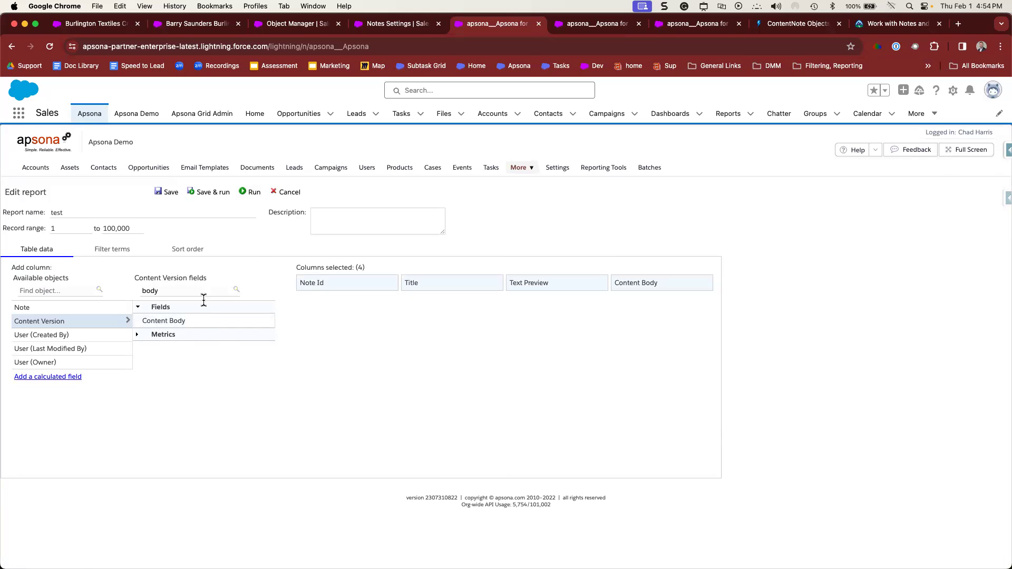
{"action": "left_click", "coordinate": [212, 193]}
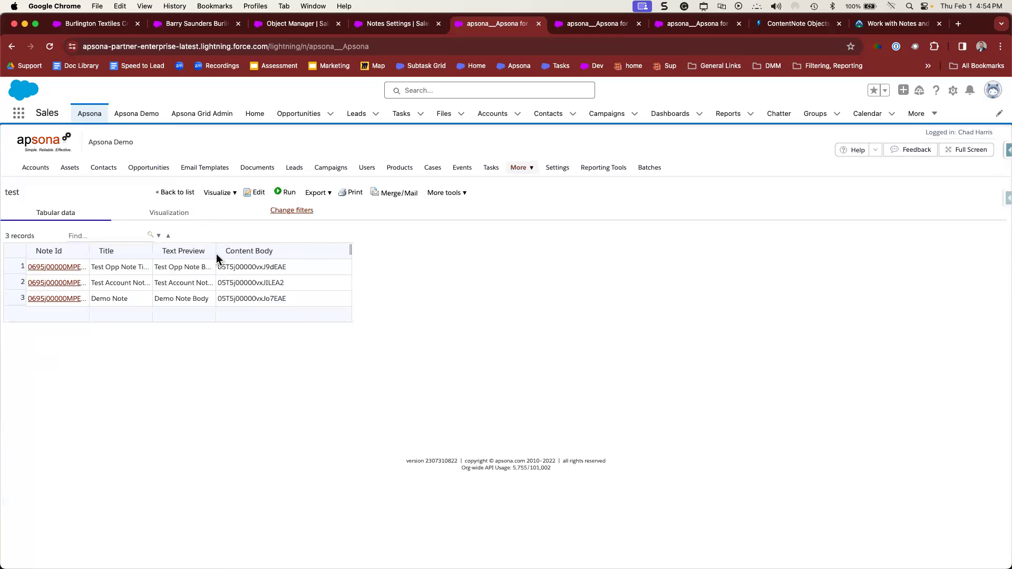
Step: Widen the Text Preview column and open the first row's Content Body ID as a Salesforce record address in a duplicated browser tab
{"action": "left_click_drag", "start_coordinate": [217, 252], "coordinate": [269, 251]}
{"action": "left_click_drag", "start_coordinate": [340, 264], "coordinate": [270, 267]}
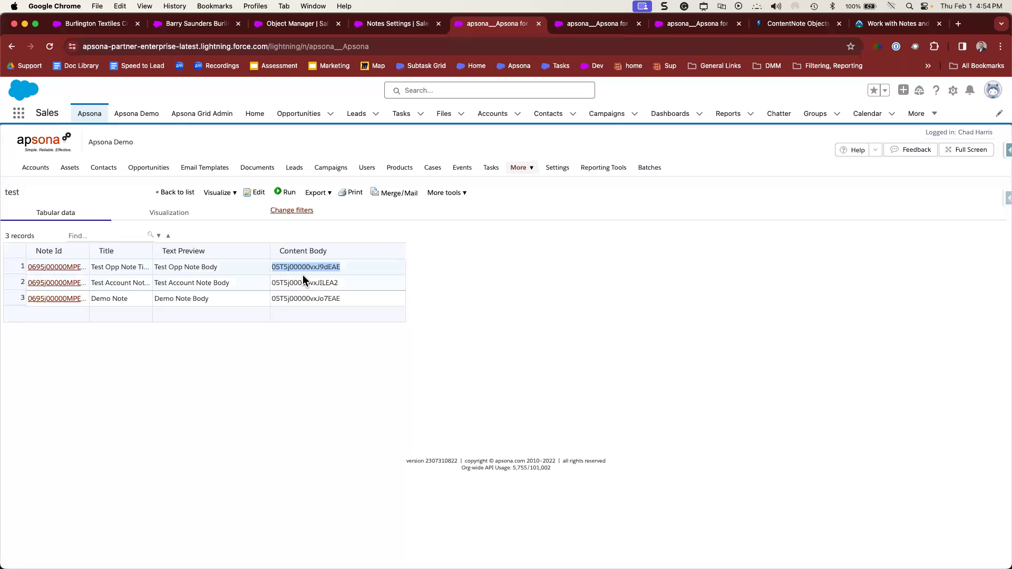
{"action": "left_click", "coordinate": [686, 25]}
{"action": "right_click", "coordinate": [686, 25]}
{"action": "left_click", "coordinate": [720, 97]}
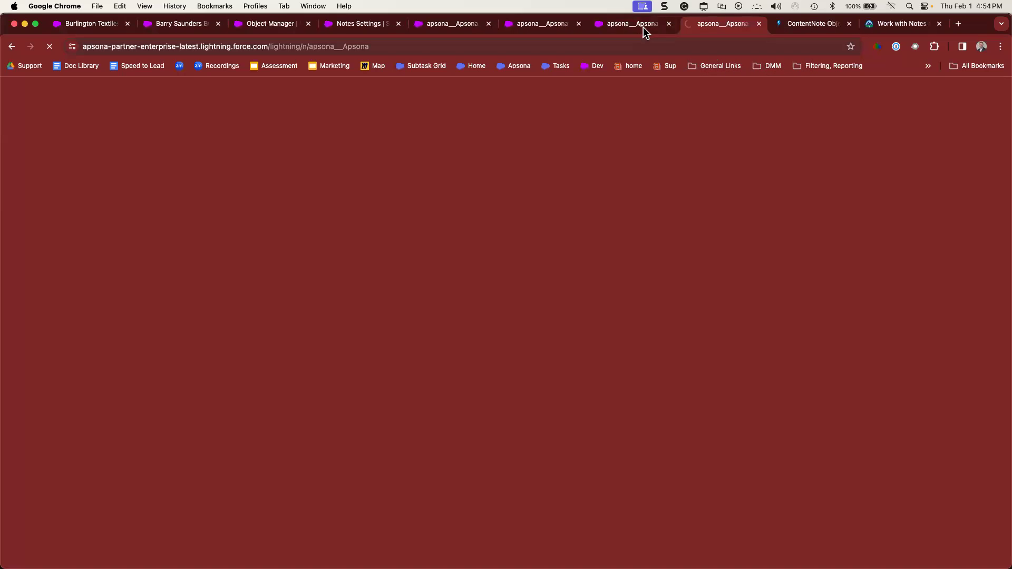
{"action": "left_click", "coordinate": [642, 27]}
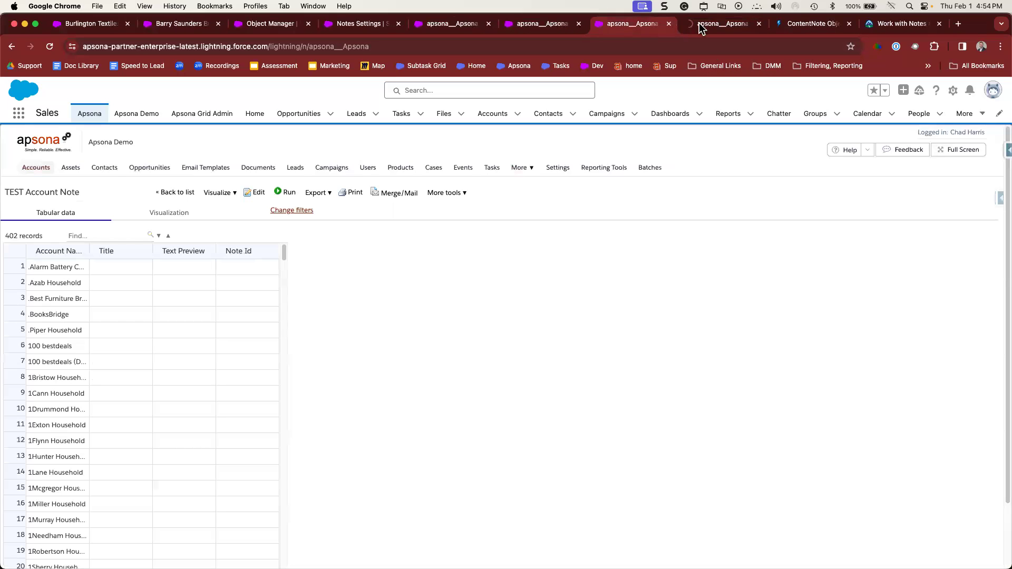
{"action": "key", "text": "ctrl+Tab"}
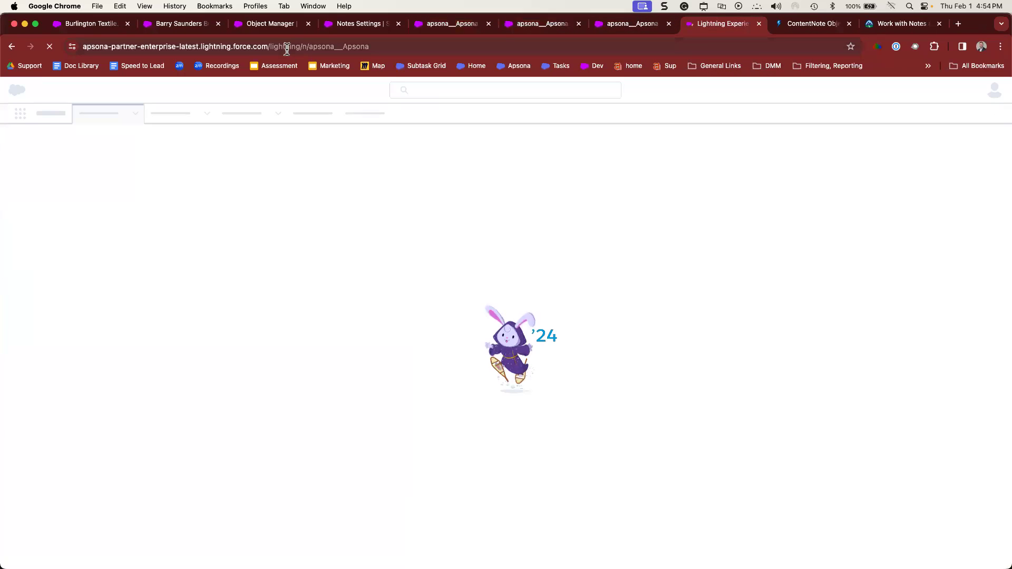
{"action": "left_click", "coordinate": [292, 49]}
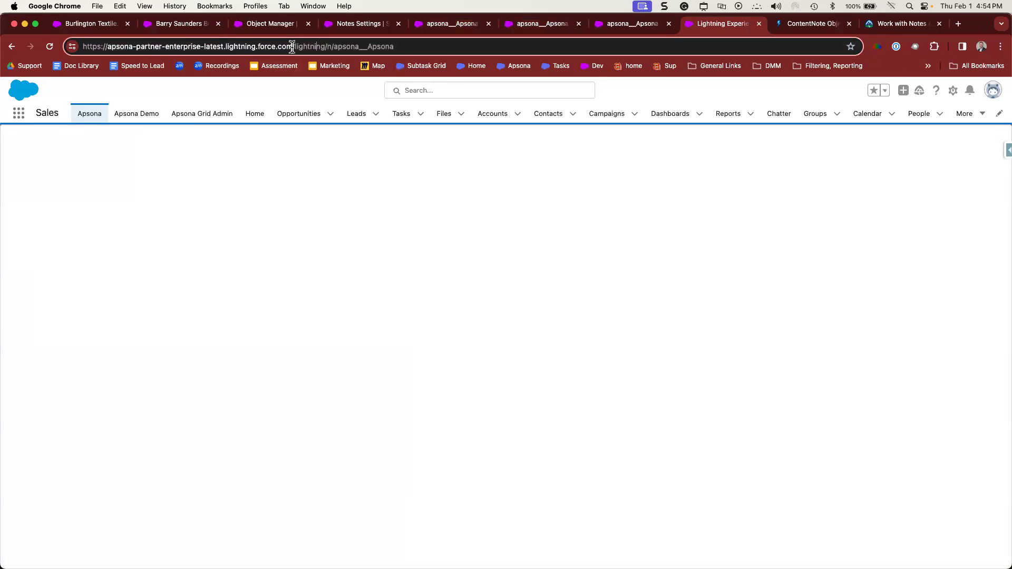
{"action": "left_click_drag", "start_coordinate": [292, 47], "coordinate": [448, 48]}
{"action": "type", "text": "/05T5j00000vxJ9dEAE"}
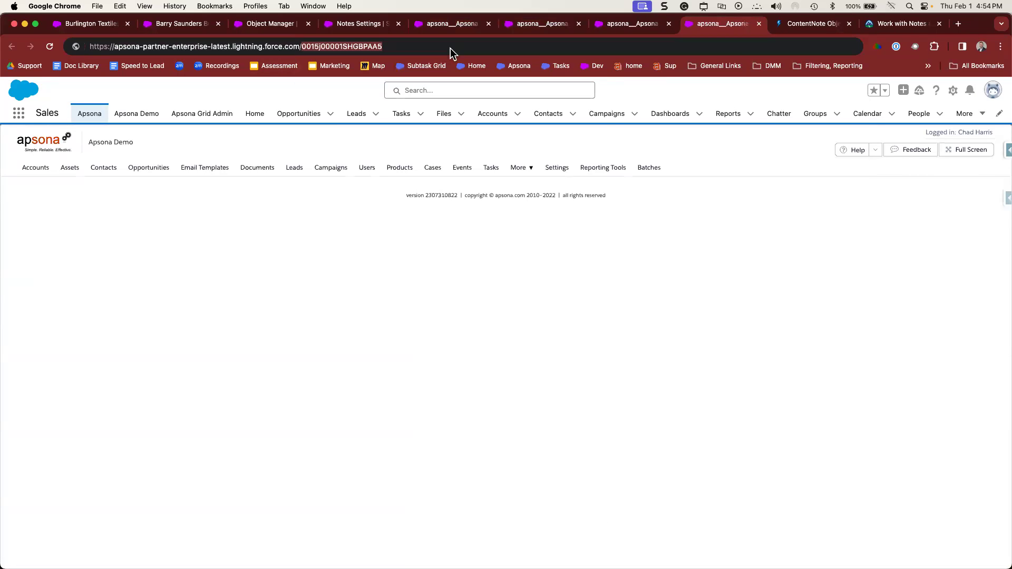
{"action": "key", "text": "Return"}
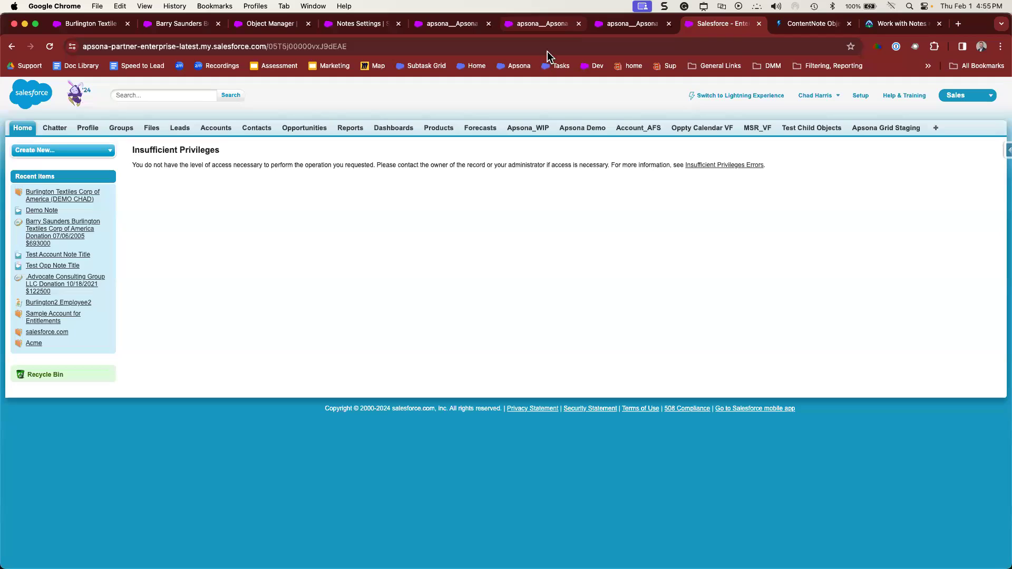
Step: Return to the Note report, reopen it for editing, and add the Note fields Content and File Type as columns
{"action": "key", "text": "super+5"}
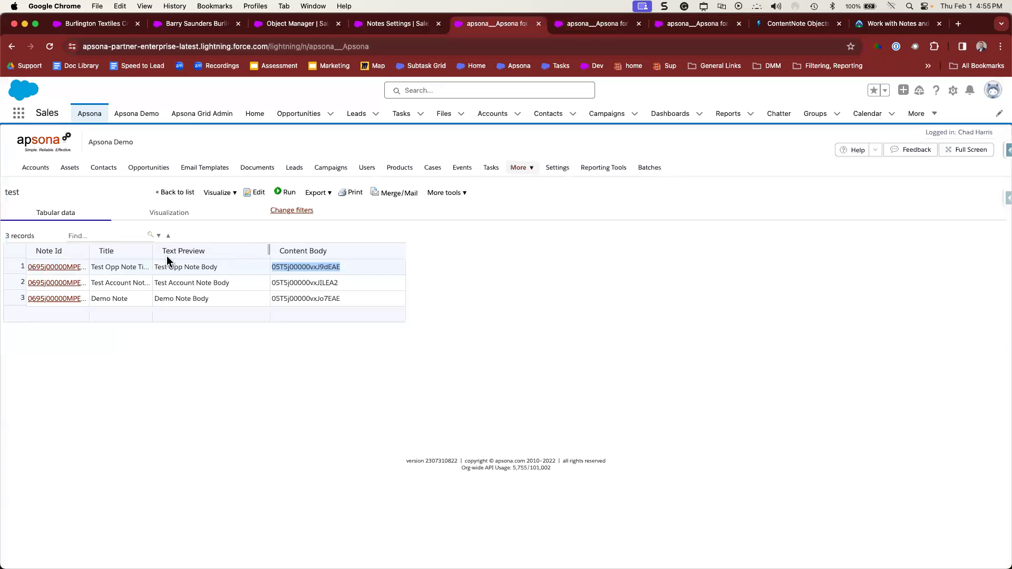
{"action": "left_click", "coordinate": [255, 193]}
{"action": "double_click", "coordinate": [53, 308]}
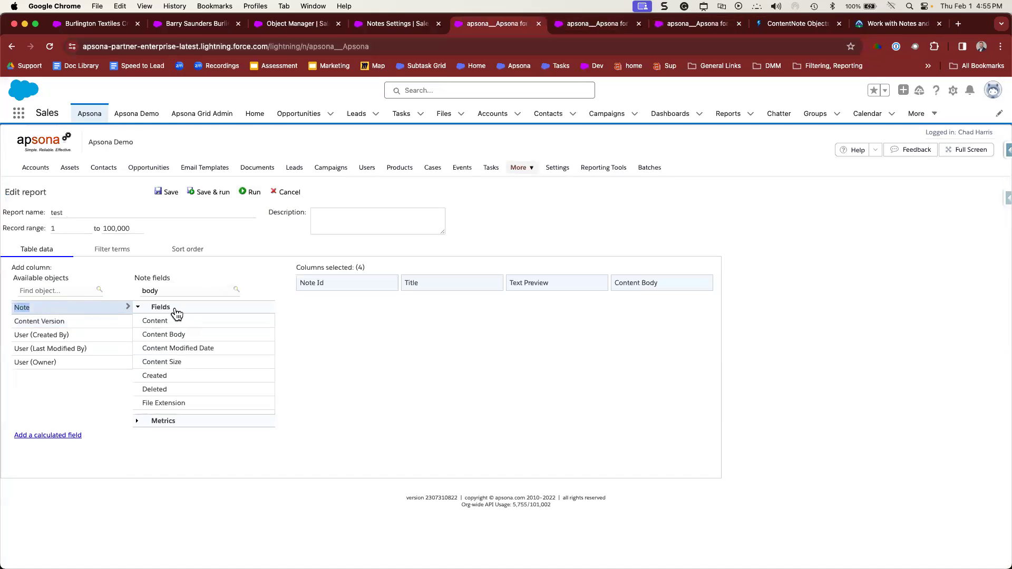
{"action": "left_click_drag", "start_coordinate": [170, 293], "coordinate": [114, 294]}
{"action": "key", "text": "BackSpace"}
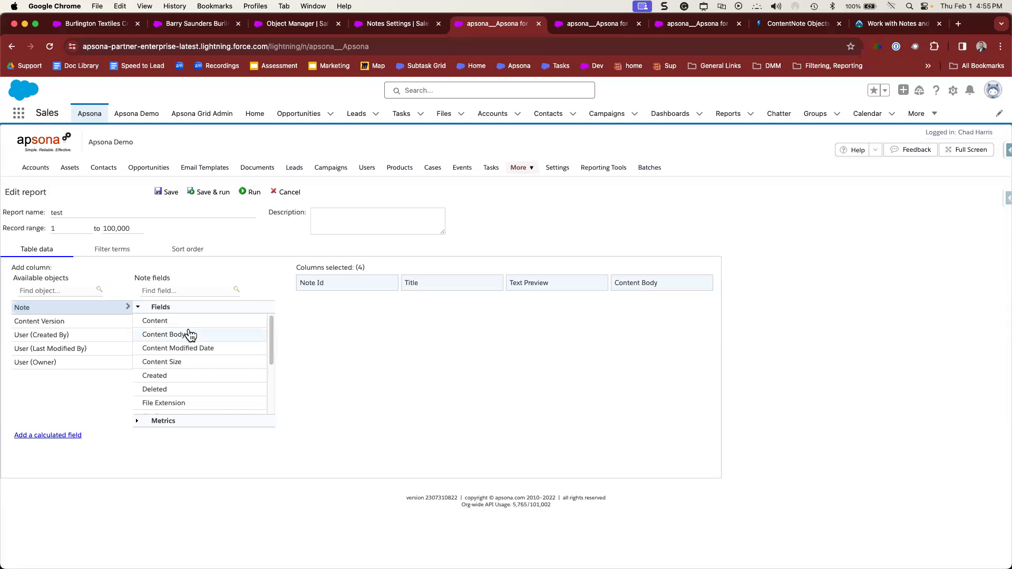
{"action": "double_click", "coordinate": [159, 322]}
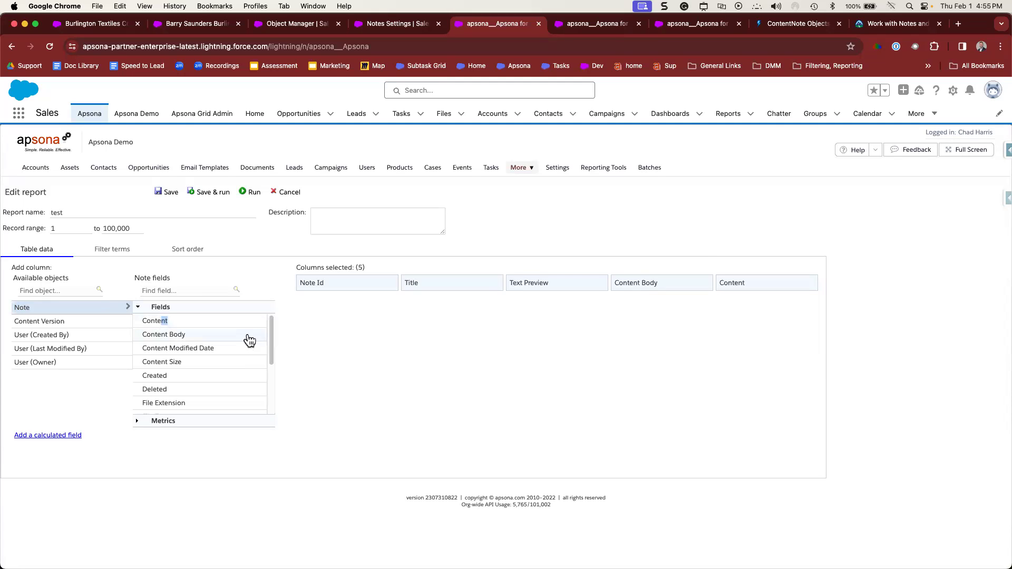
{"action": "scroll", "coordinate": [211, 358], "scroll_direction": "down", "scroll_amount": 4}
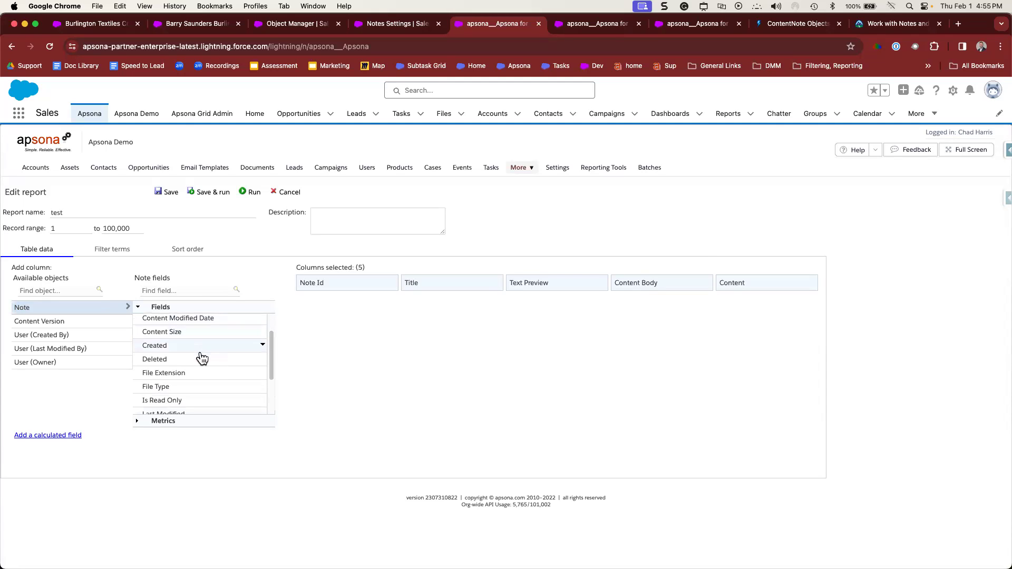
{"action": "scroll", "coordinate": [202, 357], "scroll_direction": "down", "scroll_amount": 2}
{"action": "double_click", "coordinate": [198, 346]}
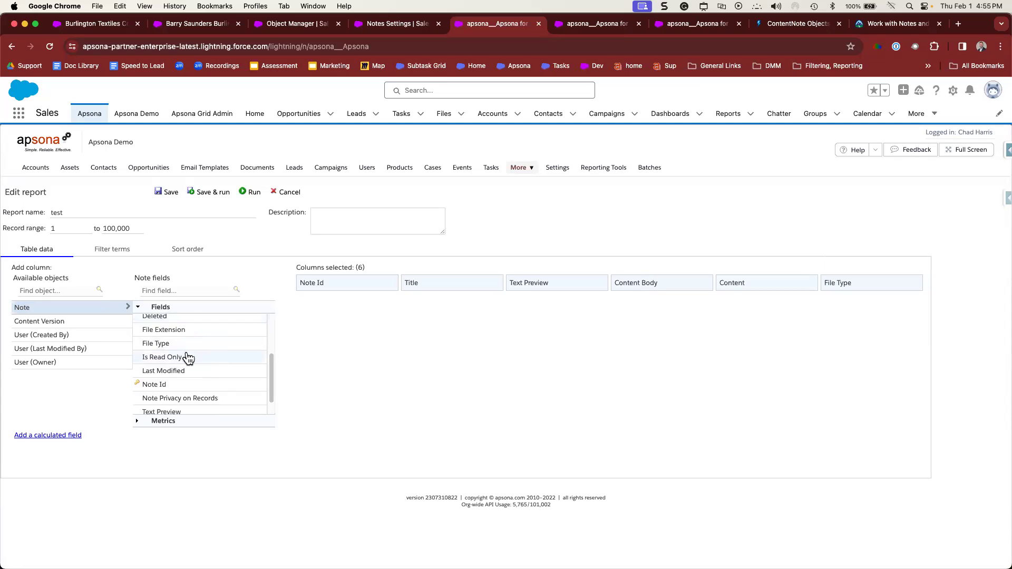
{"action": "scroll", "coordinate": [190, 354], "scroll_direction": "down", "scroll_amount": 1}
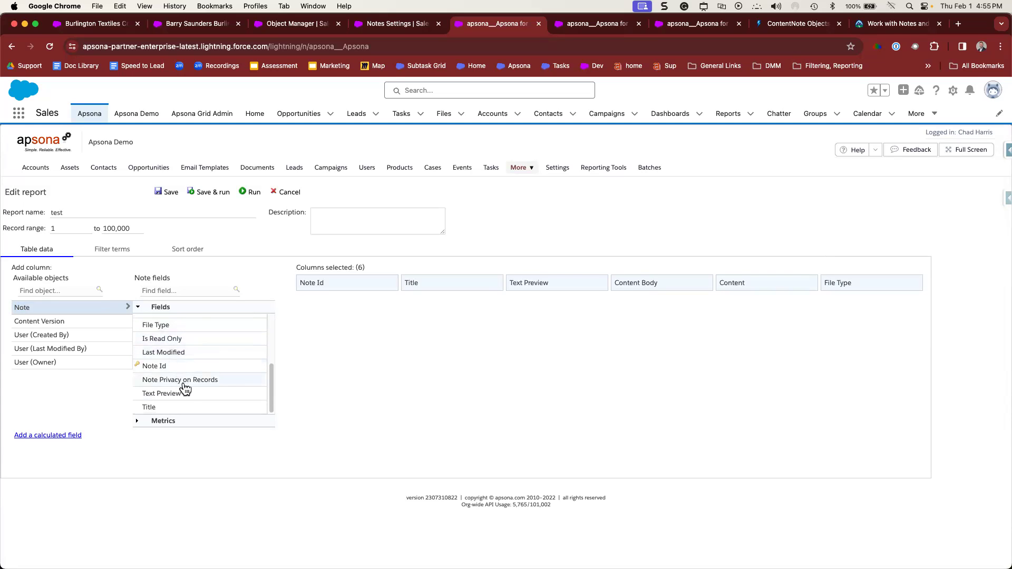
Step: Remove the Content Body column from the Note report, then save and run it
{"action": "mouse_move", "coordinate": [606, 278]}
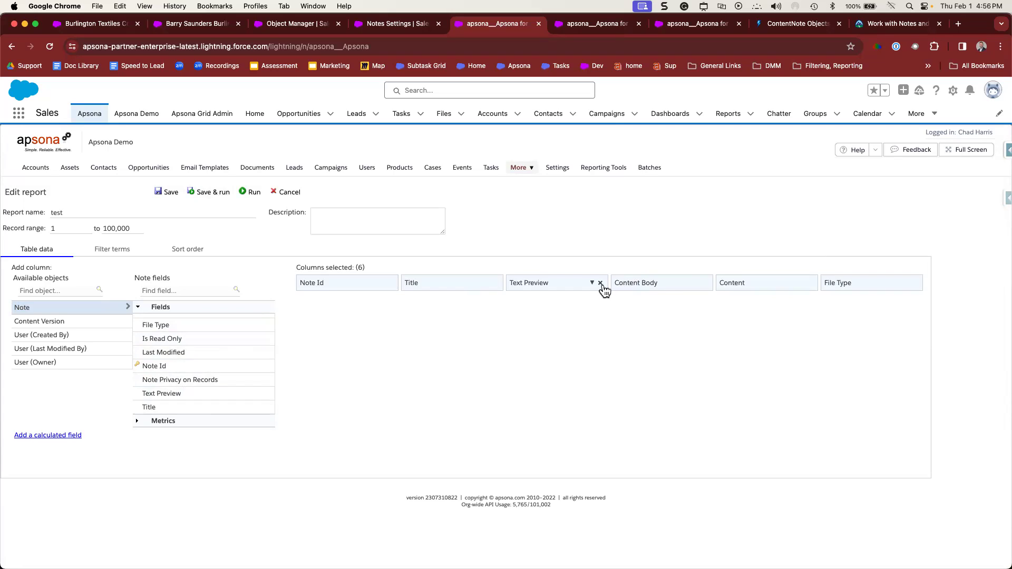
{"action": "left_click", "coordinate": [705, 284]}
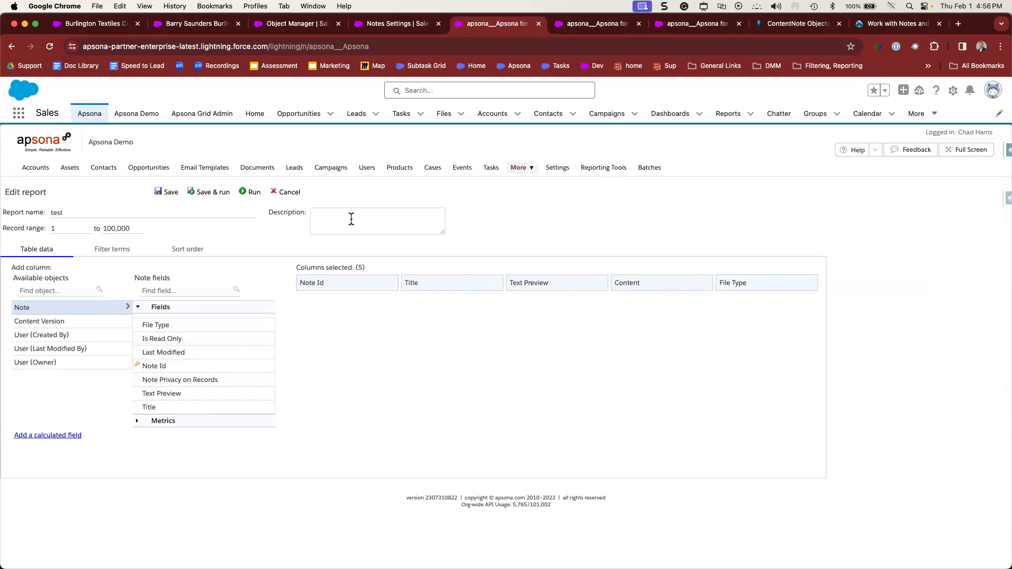
{"action": "left_click", "coordinate": [213, 193]}
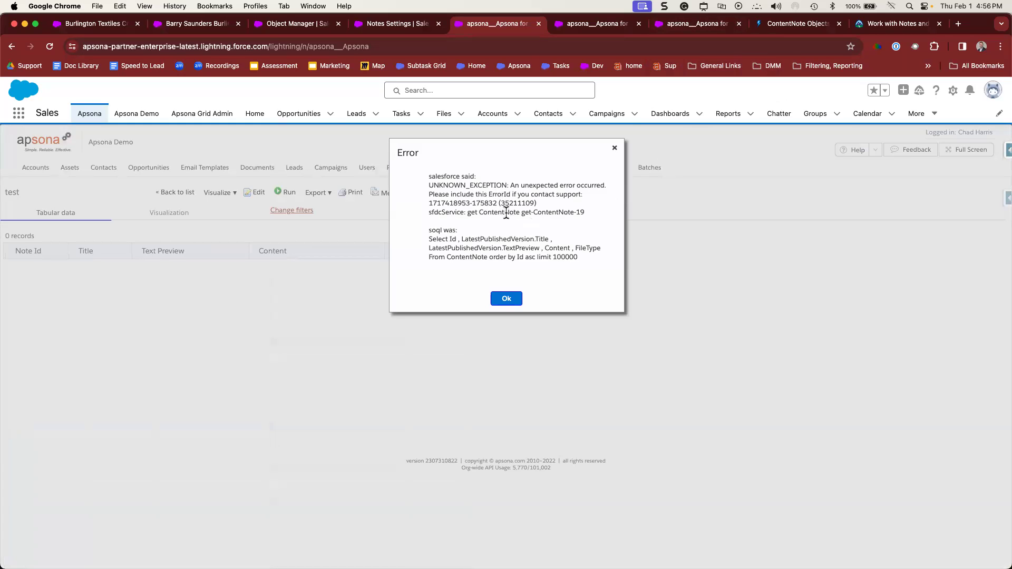
{"action": "left_click", "coordinate": [505, 299]}
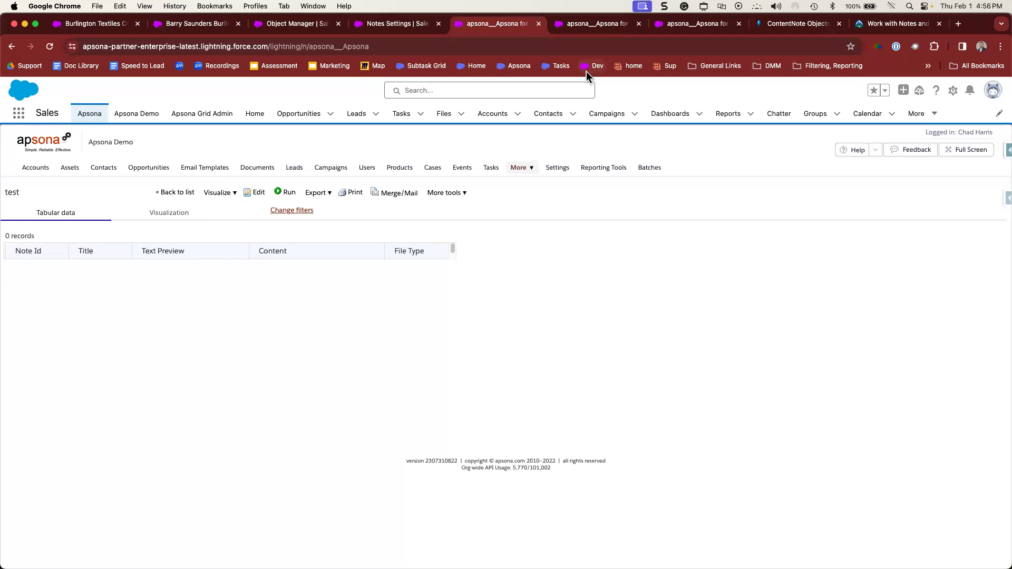
Step: Open the Content Document report for editing and compare its Content Document Link fields with the ContentNote Objects diagram
{"action": "left_click", "coordinate": [591, 24]}
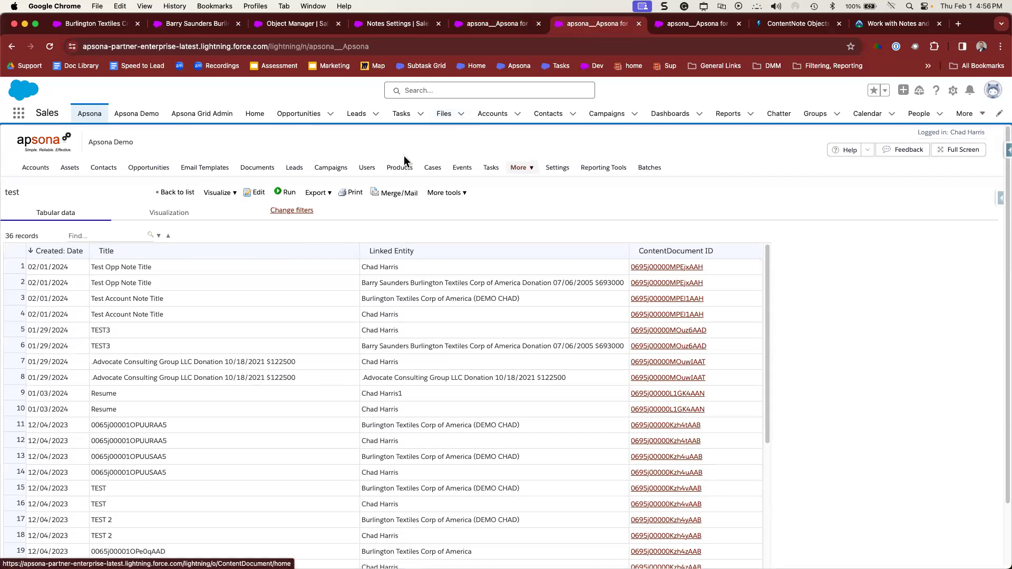
{"action": "left_click", "coordinate": [257, 196]}
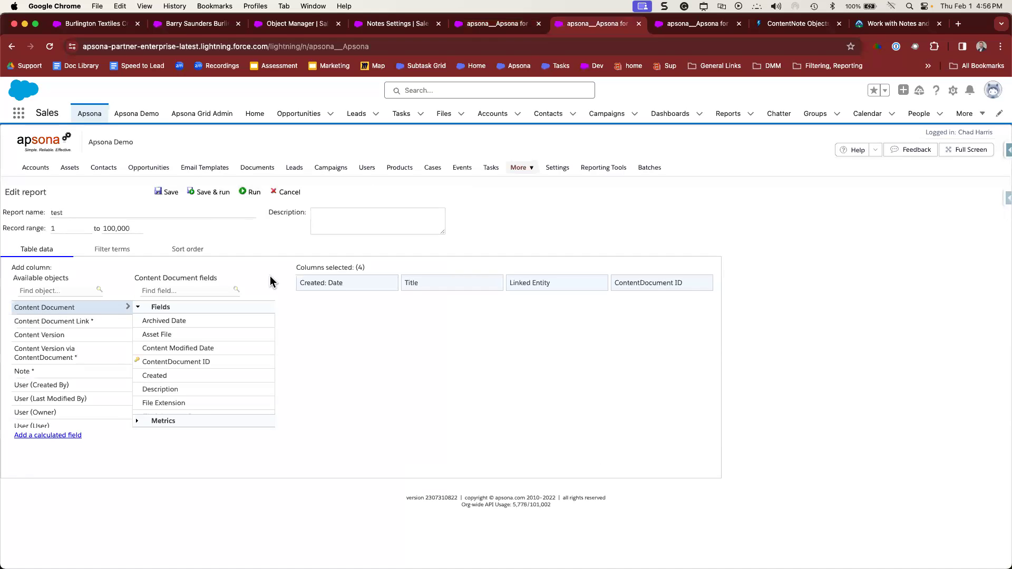
{"action": "left_click", "coordinate": [799, 24]}
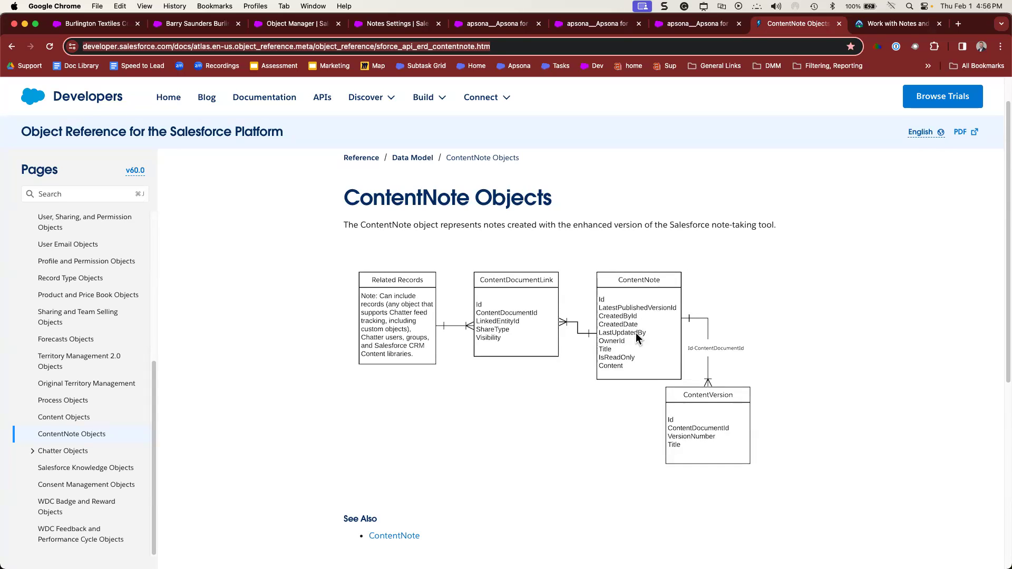
{"action": "left_click", "coordinate": [583, 28]}
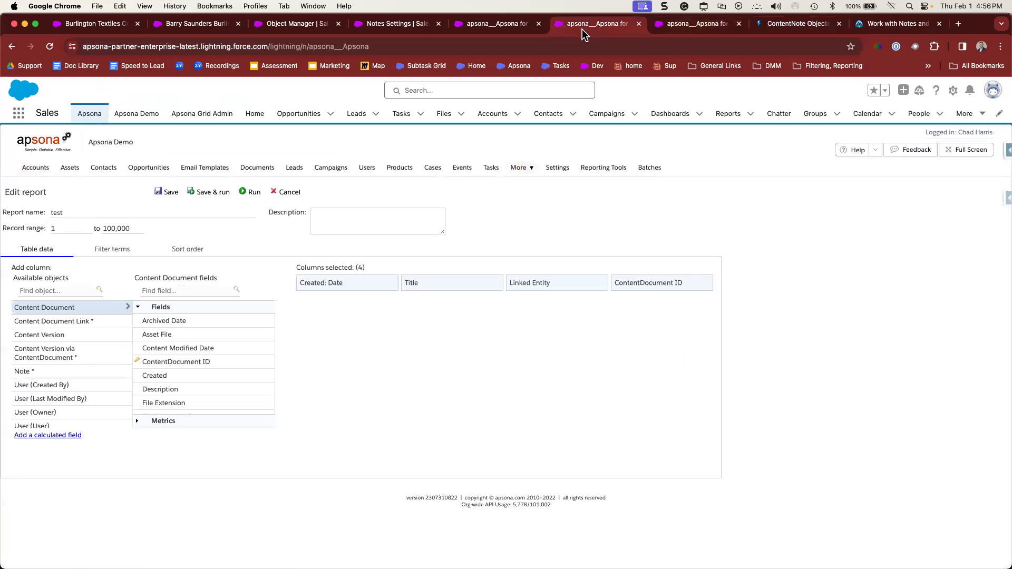
{"action": "left_click", "coordinate": [70, 324]}
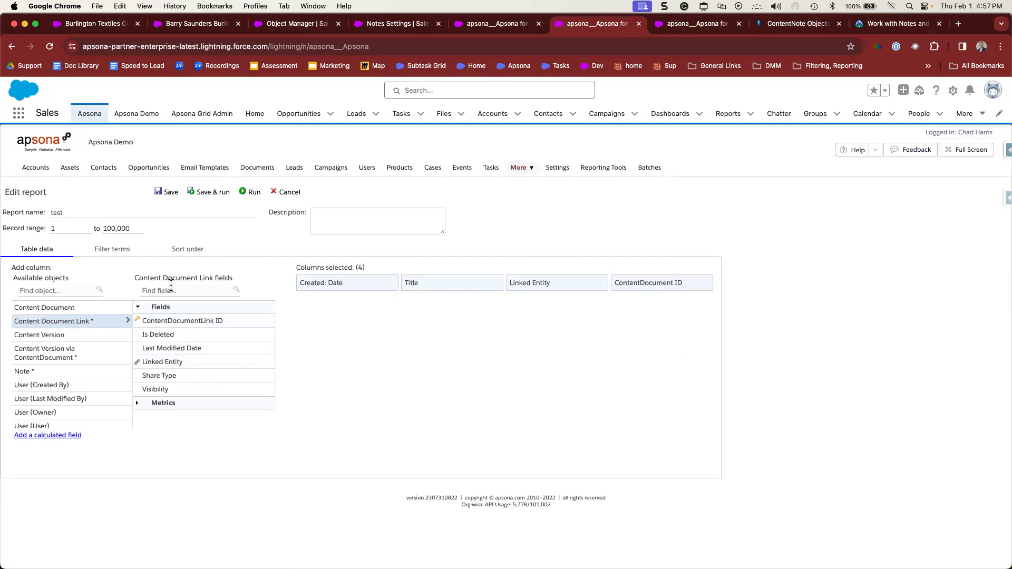
Step: Save and run the Content Document report, and sort its rows by Created: Date with the newest first
{"action": "left_click", "coordinate": [110, 255]}
{"action": "left_click", "coordinate": [204, 194]}
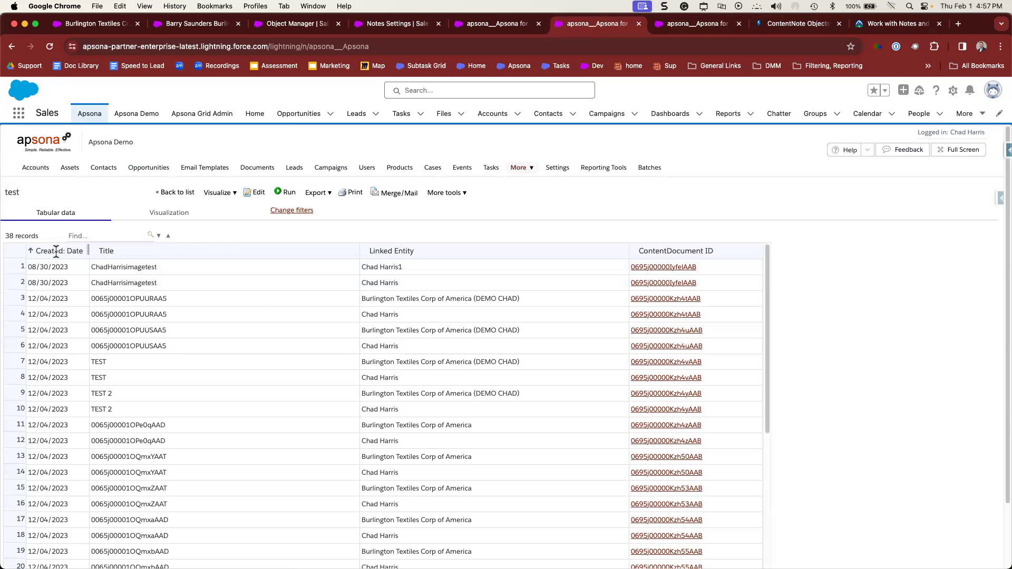
{"action": "left_click", "coordinate": [56, 251]}
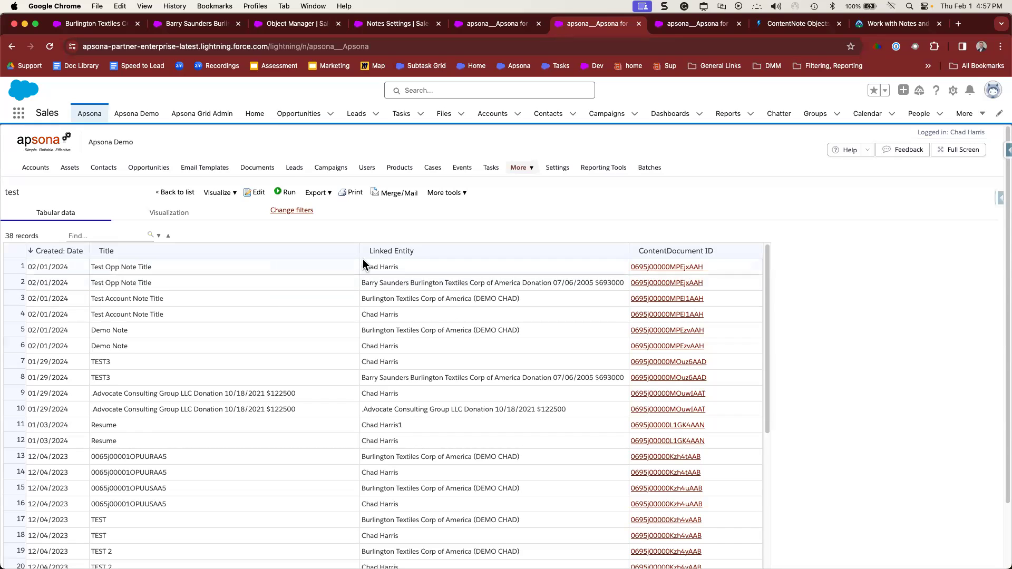
Step: Compare the linked entities of the Test Opp Note Title rows with the ContentNote Objects diagram and the Burlington Textiles opportunity record
{"action": "left_click", "coordinate": [783, 22]}
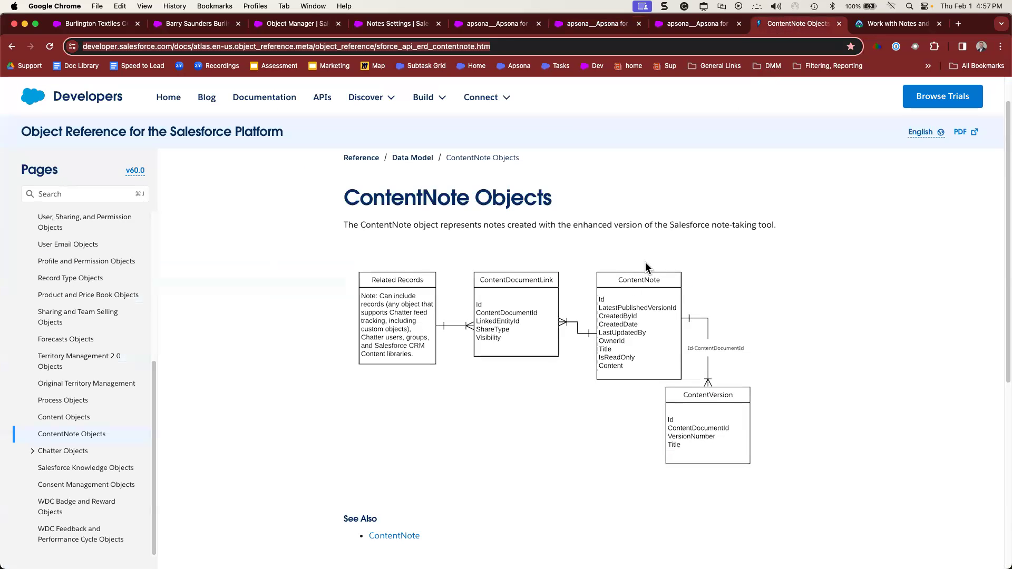
{"action": "left_click", "coordinate": [492, 27]}
{"action": "left_click", "coordinate": [590, 24]}
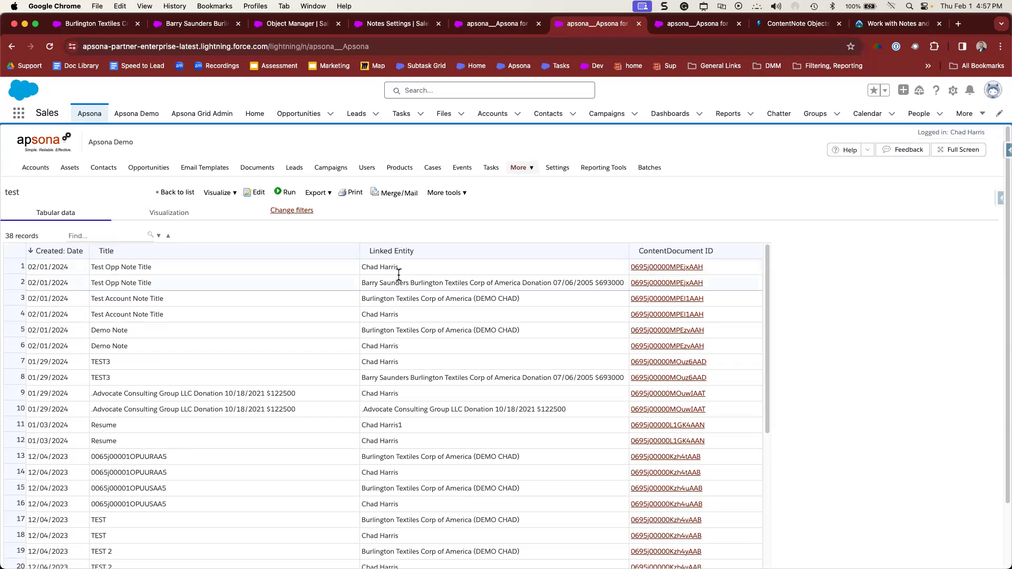
{"action": "left_click_drag", "start_coordinate": [363, 283], "coordinate": [431, 283]}
{"action": "left_click", "coordinate": [206, 26]}
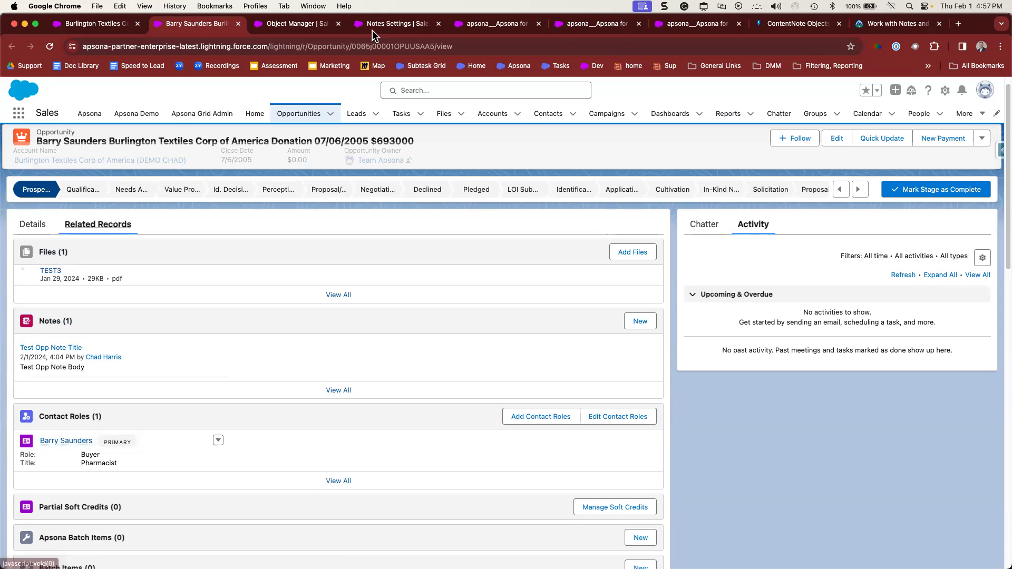
{"action": "left_click", "coordinate": [464, 24]}
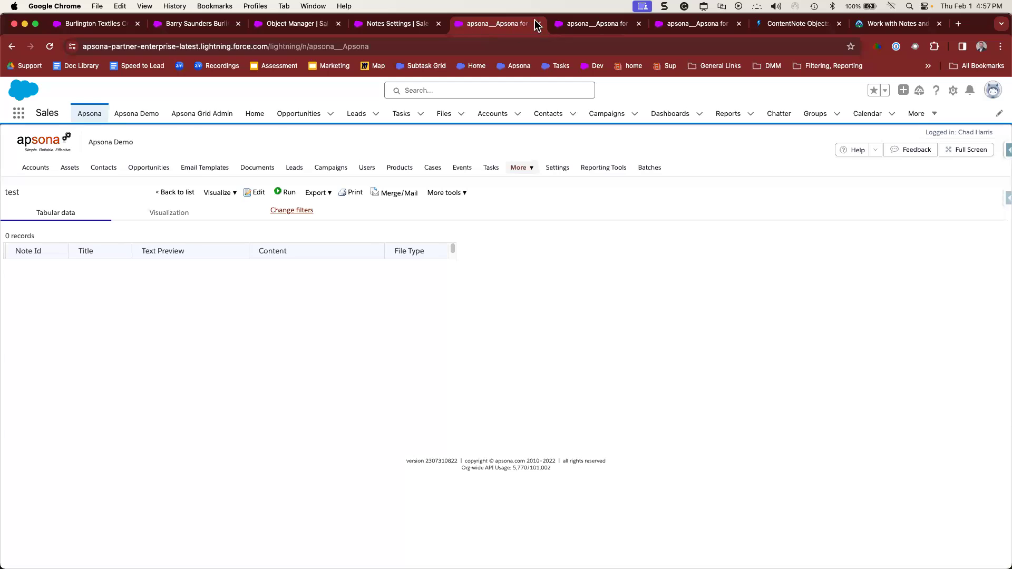
{"action": "left_click", "coordinate": [574, 19]}
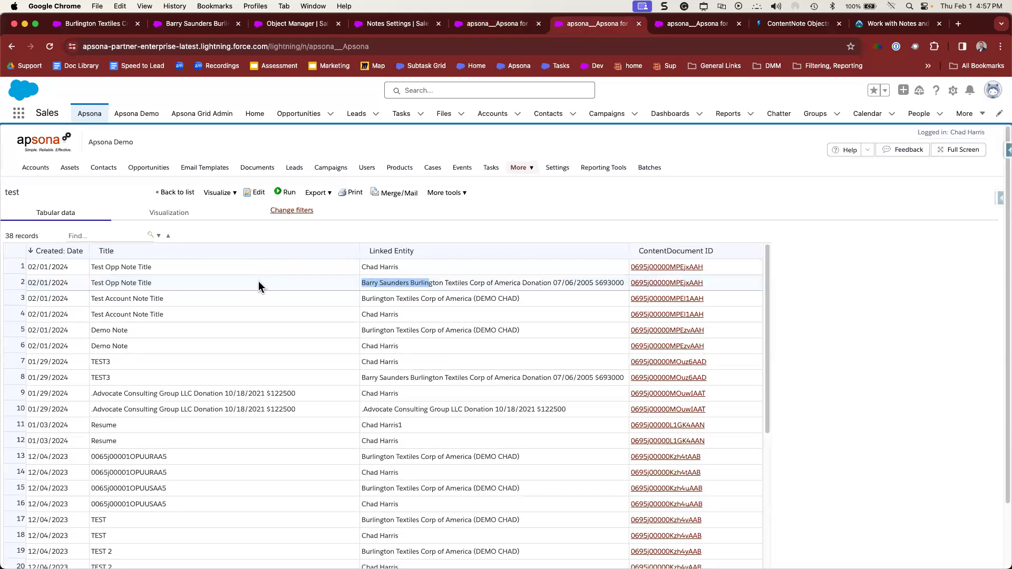
{"action": "left_click_drag", "start_coordinate": [398, 267], "coordinate": [363, 267]}
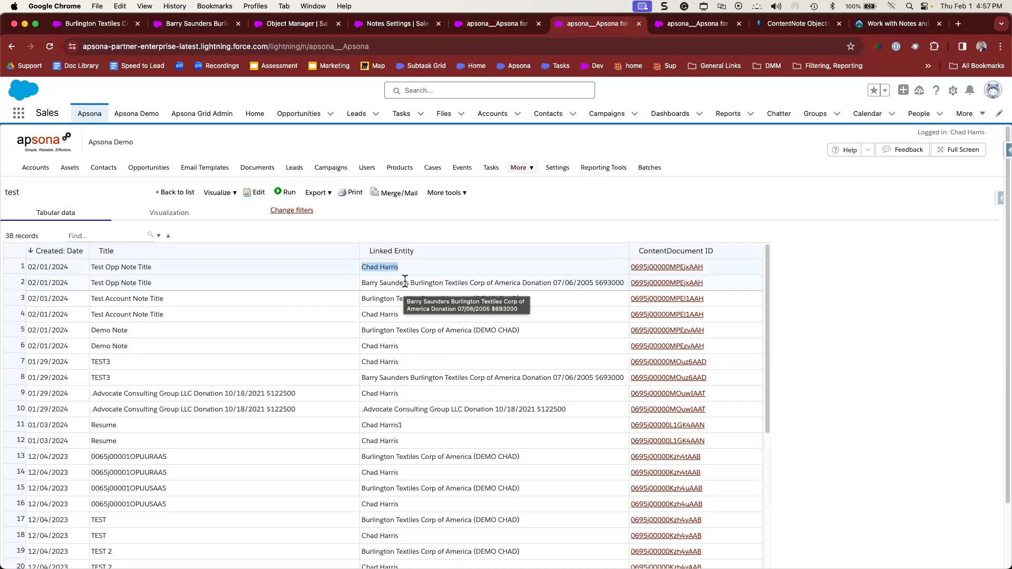
{"action": "left_click_drag", "start_coordinate": [409, 284], "coordinate": [362, 285]}
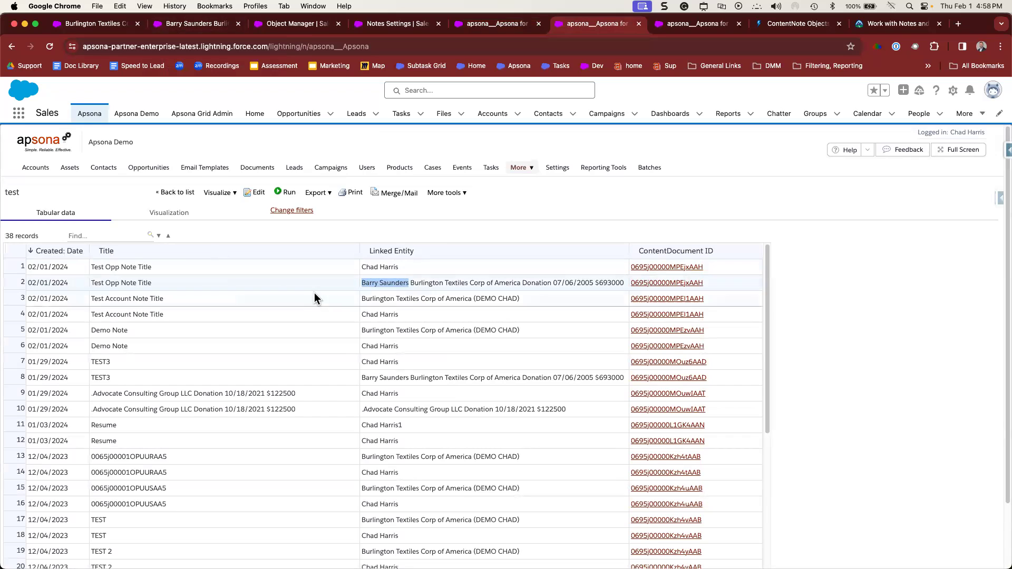
Step: Open the Test Opp Note Title note from the Burlington Textiles donation opportunity and examine the record it is related to
{"action": "left_click", "coordinate": [187, 22]}
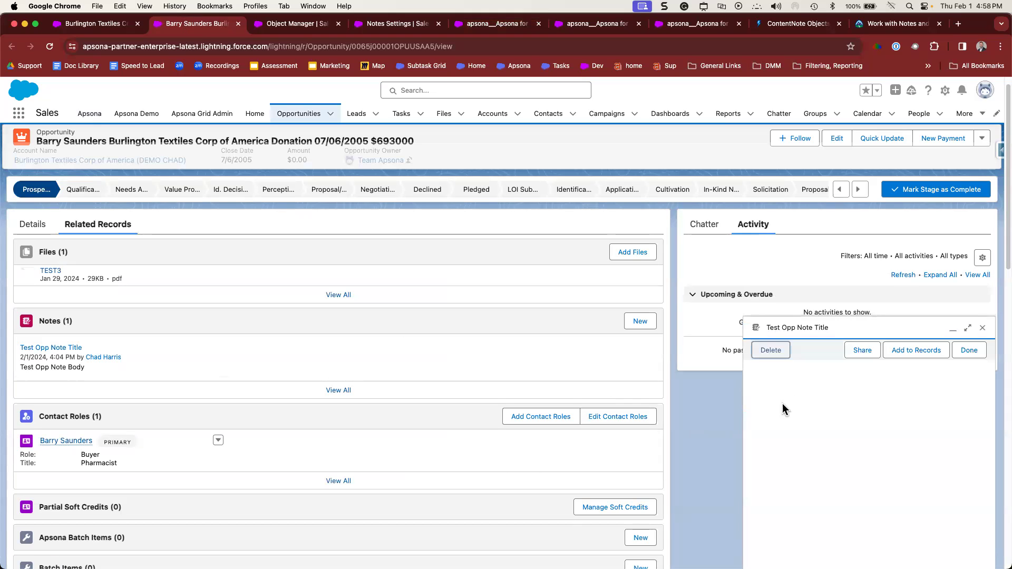
{"action": "scroll", "coordinate": [891, 474], "scroll_direction": "down", "scroll_amount": 5}
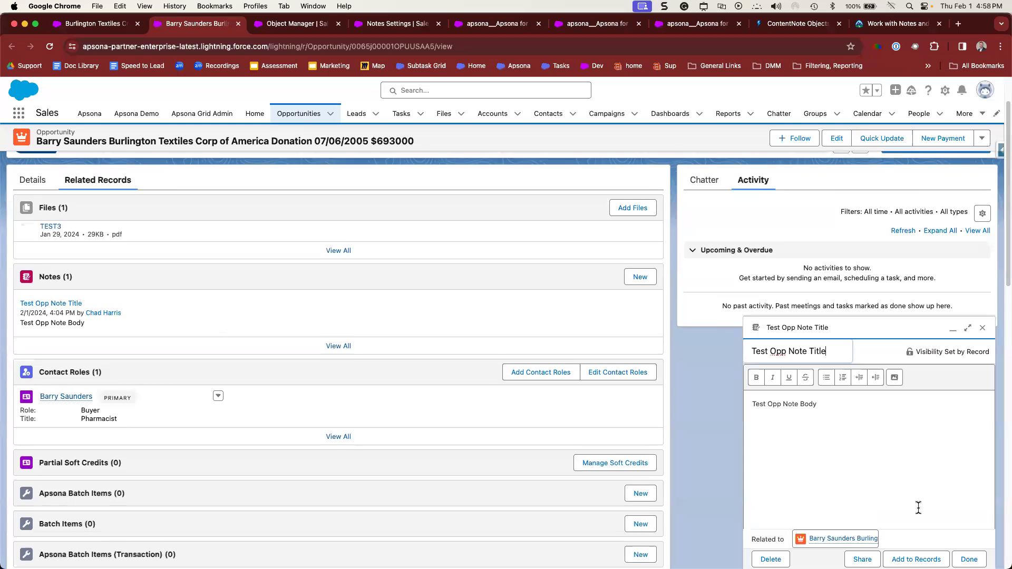
{"action": "scroll", "coordinate": [900, 536], "scroll_direction": "down", "scroll_amount": 5}
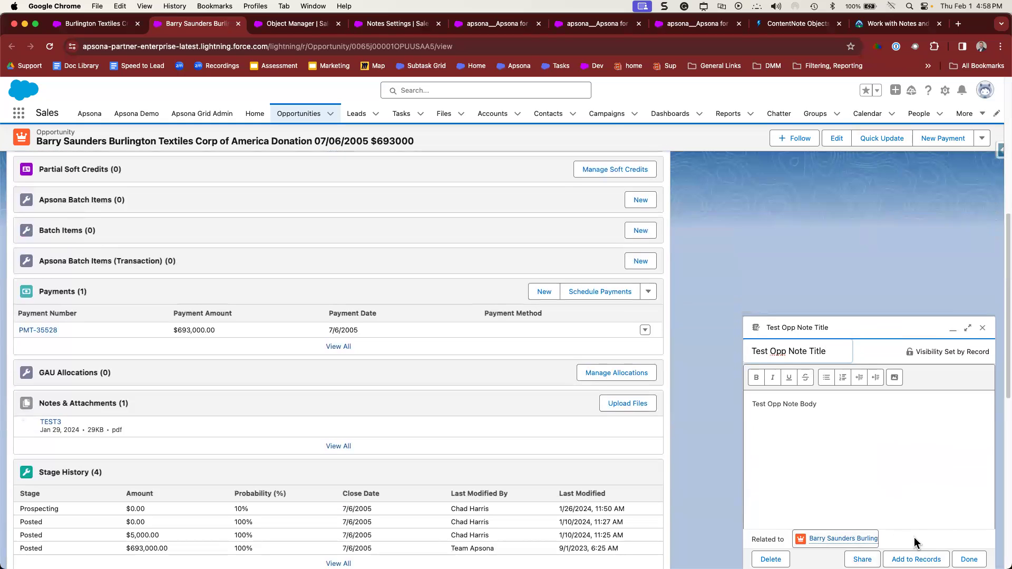
Step: Compare the linked entities listed in the Content Document report with the Related Records and ContentDocumentLink boxes of the ContentNote Objects diagram
{"action": "left_click", "coordinate": [569, 23]}
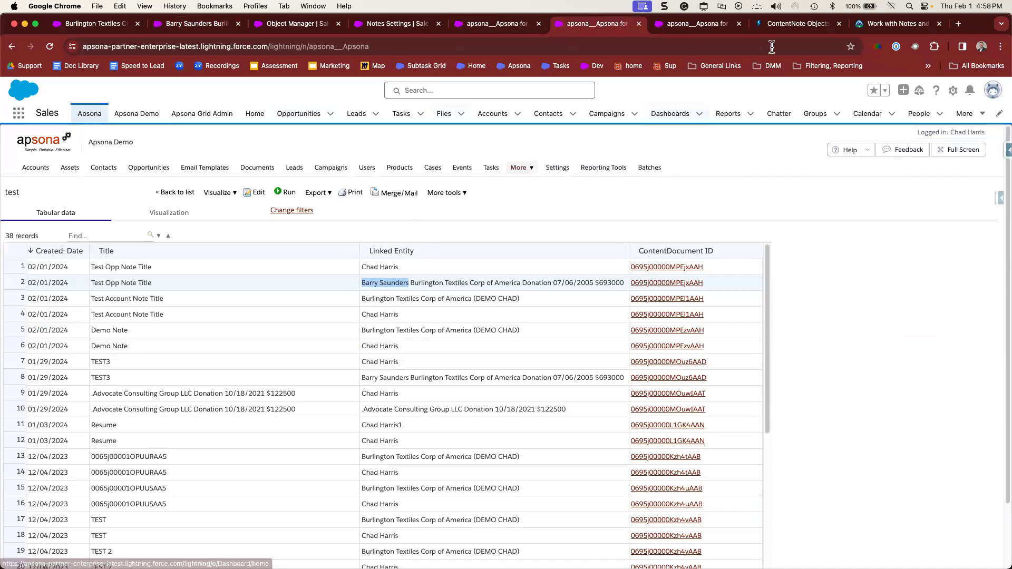
{"action": "left_click", "coordinate": [777, 27]}
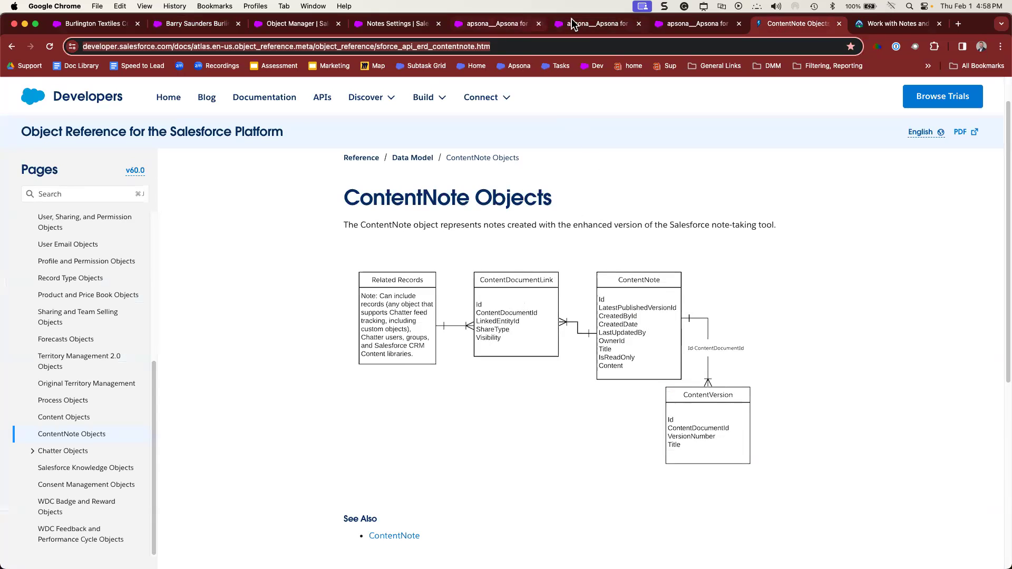
{"action": "left_click", "coordinate": [525, 23]}
{"action": "left_click", "coordinate": [575, 23]}
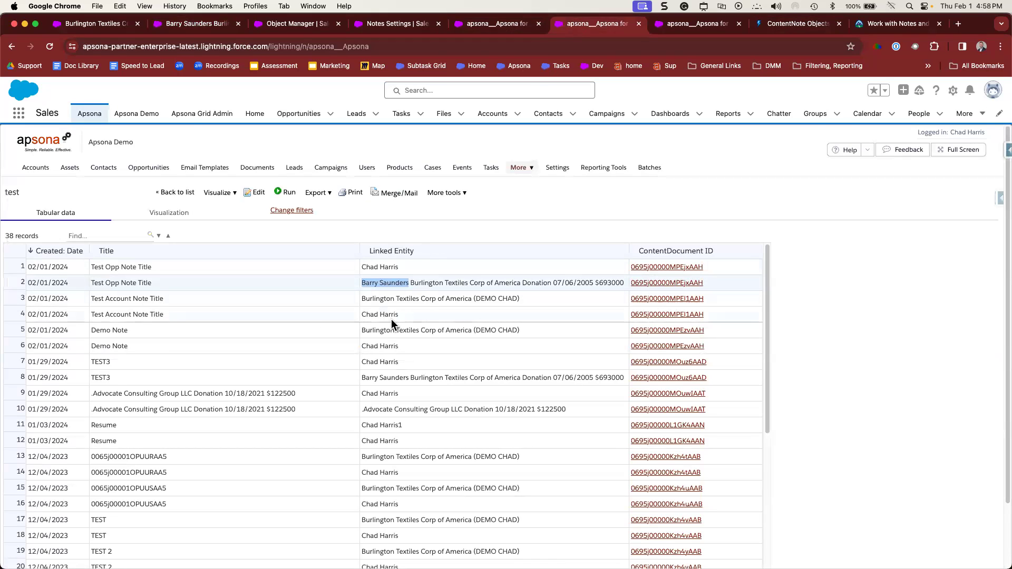
Step: Check the linked entities of the Test Account Note Title rows, and open the report for editing to examine its Content Document Link fields
{"action": "double_click", "coordinate": [365, 301]}
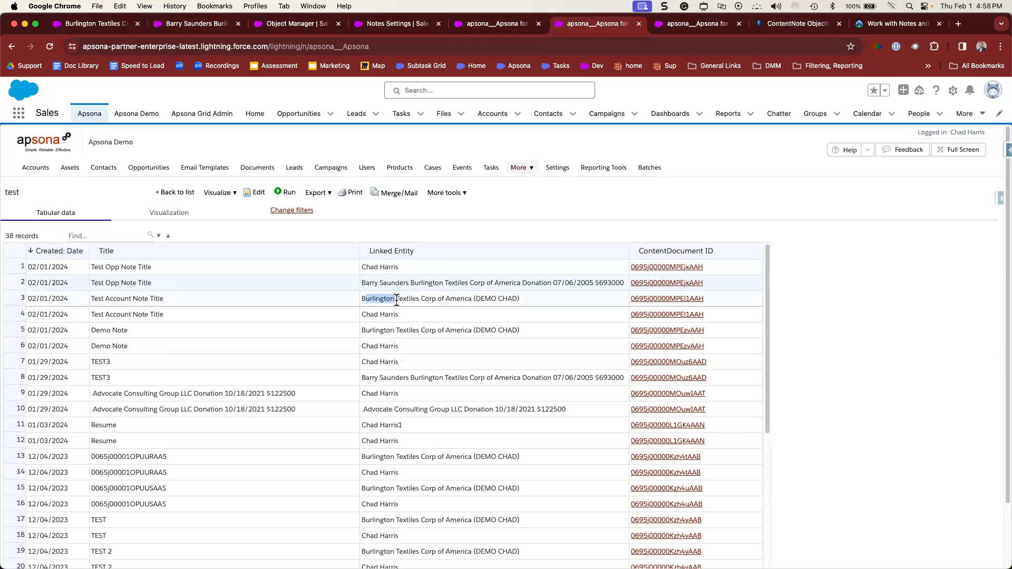
{"action": "left_click_drag", "start_coordinate": [371, 314], "coordinate": [388, 315]}
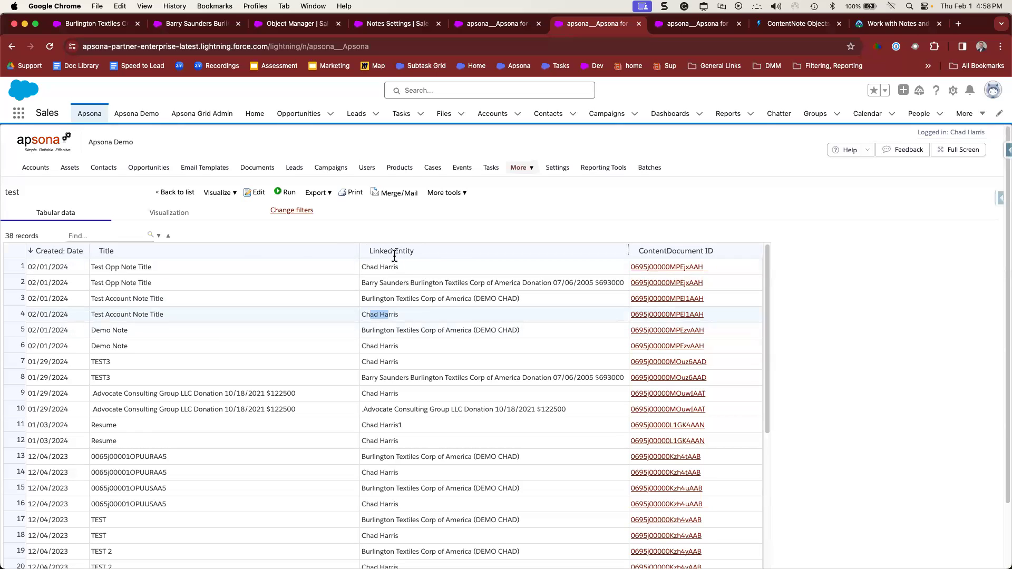
{"action": "left_click", "coordinate": [255, 192]}
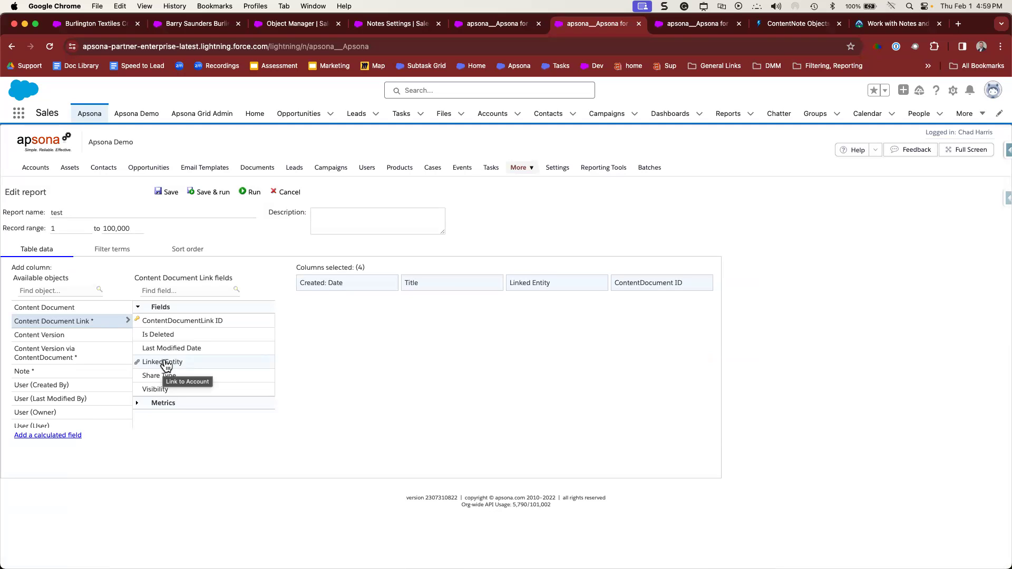
{"action": "scroll", "coordinate": [87, 365], "scroll_direction": "down", "scroll_amount": 1}
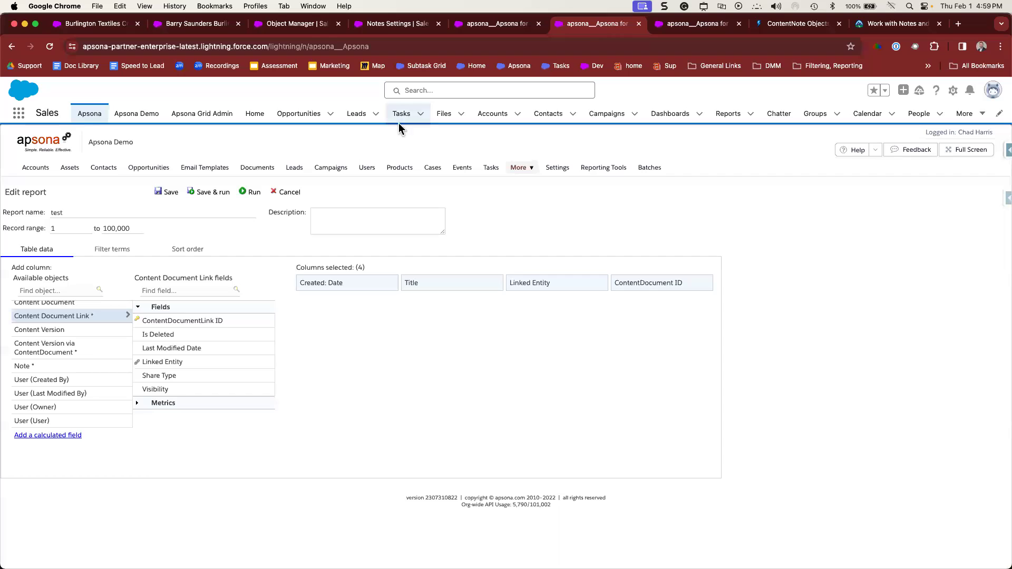
Step: Start a new Opportunity report from the Apsona list of Opportunity reports
{"action": "left_click", "coordinate": [691, 25]}
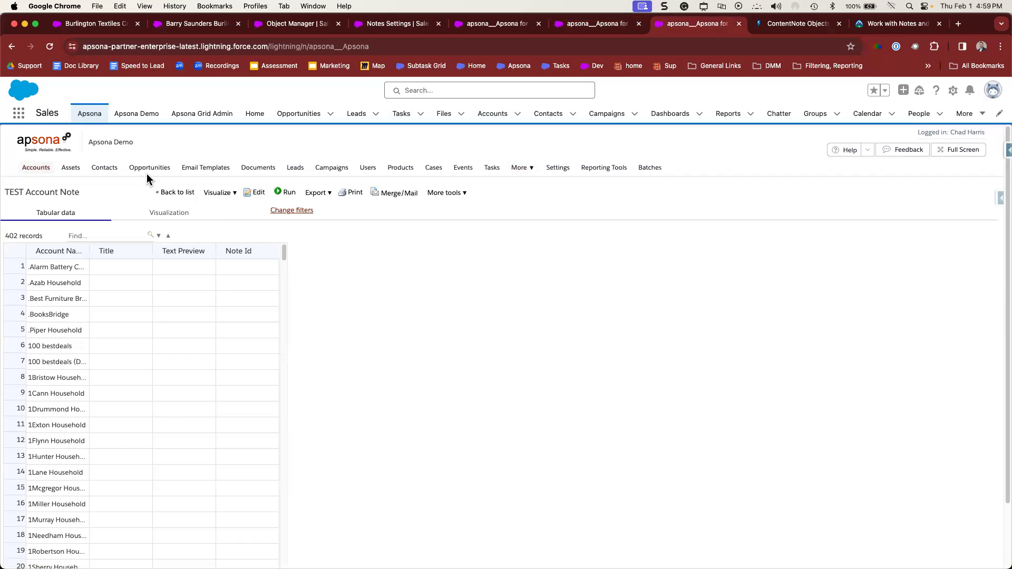
{"action": "mouse_move", "coordinate": [147, 174]}
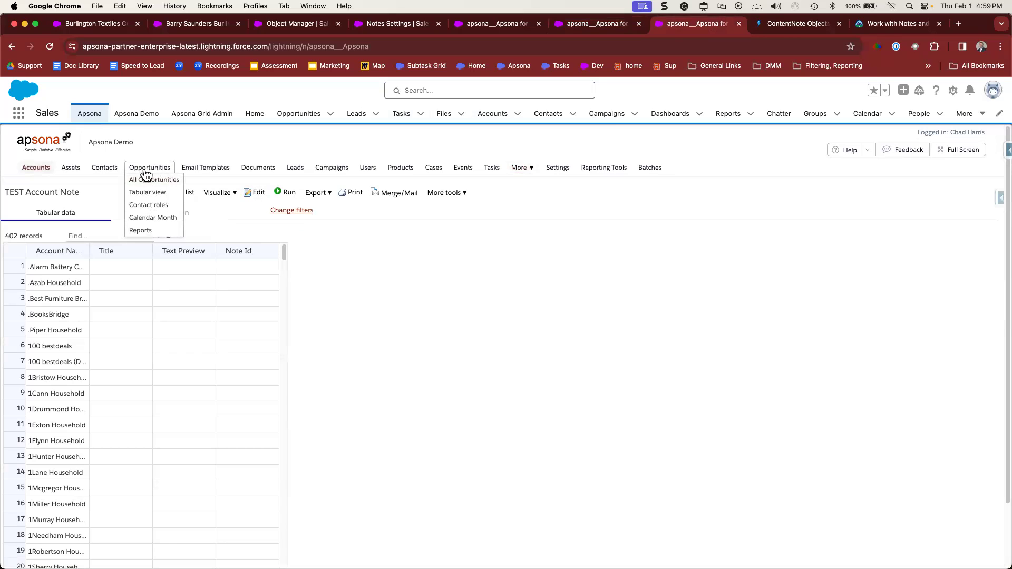
{"action": "left_click", "coordinate": [146, 231]}
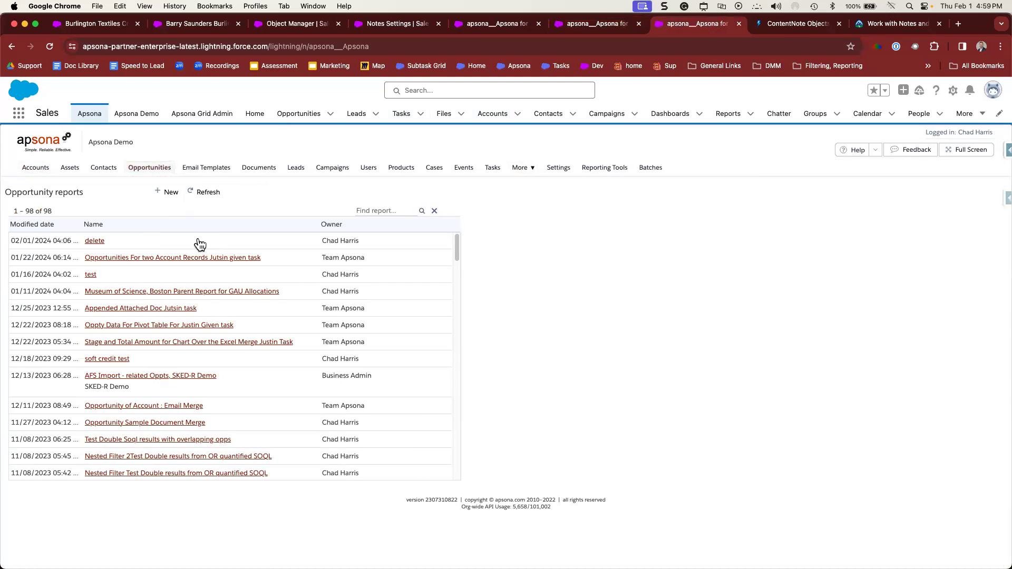
{"action": "left_click", "coordinate": [173, 193]}
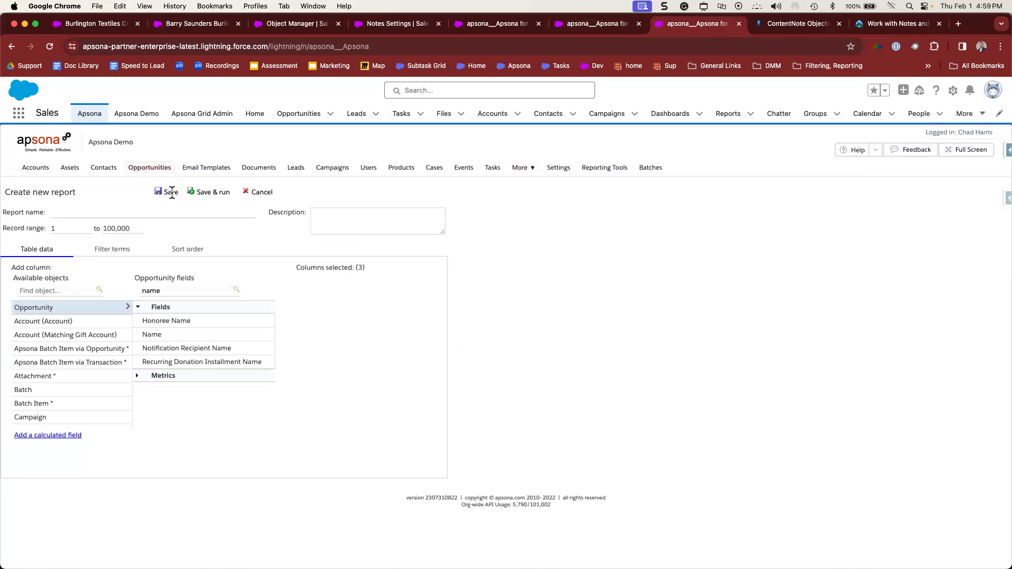
Step: Add a filter term for Opportunity Name using "starts with" and the donor's name
{"action": "left_click", "coordinate": [112, 250]}
{"action": "left_click", "coordinate": [129, 273]}
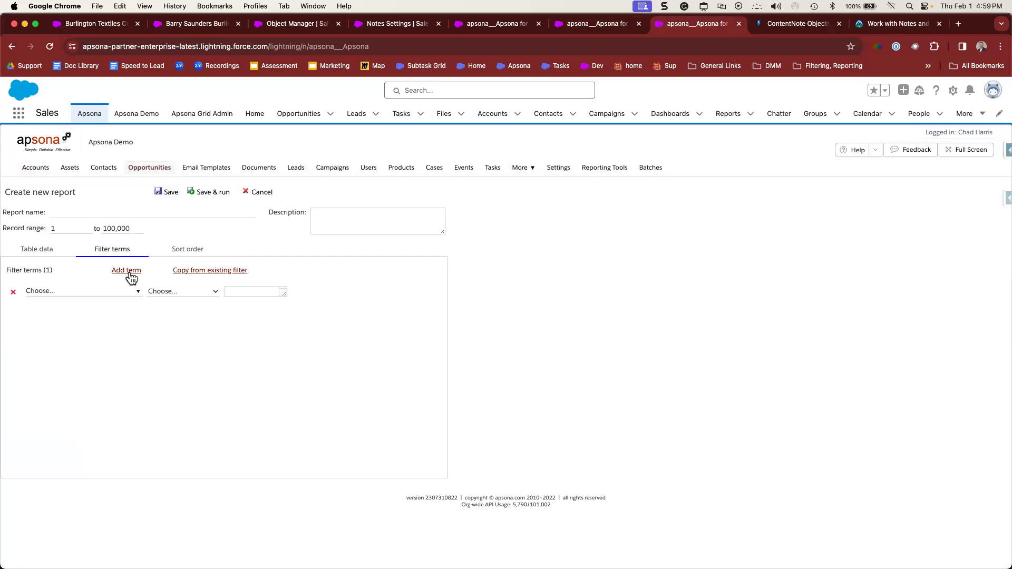
{"action": "left_click", "coordinate": [63, 292]}
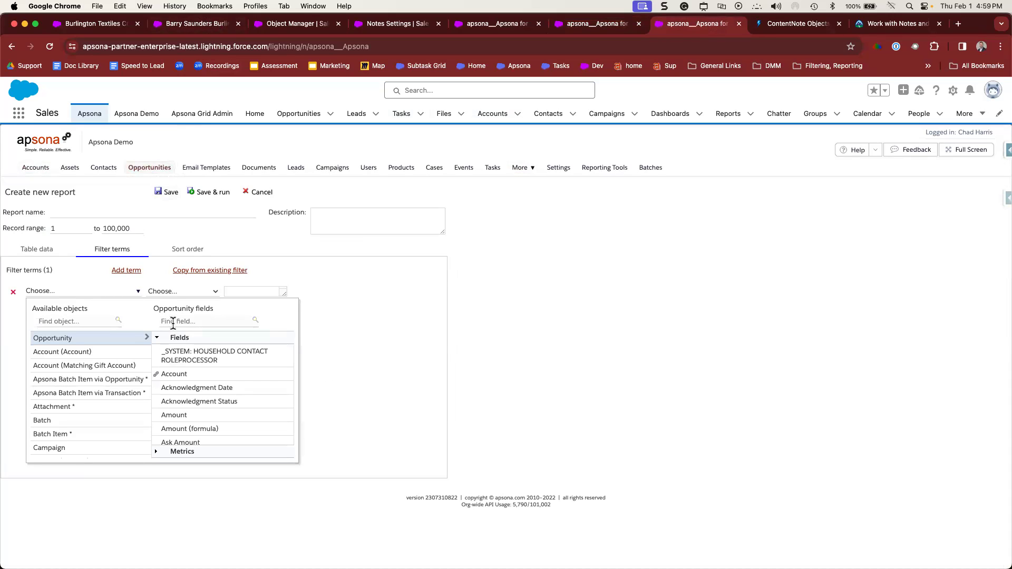
{"action": "type", "text": "name"}
{"action": "left_click", "coordinate": [191, 367]}
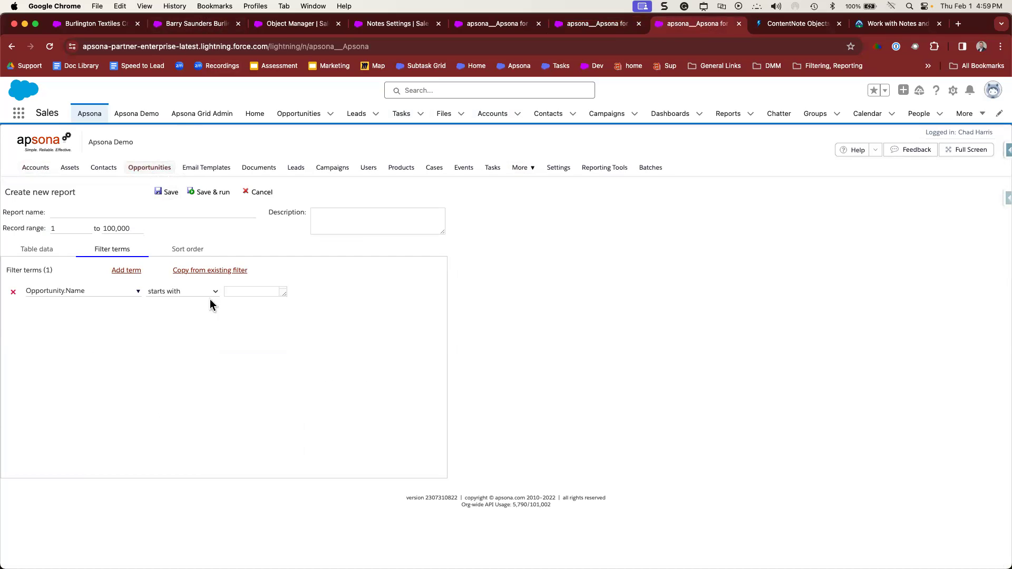
{"action": "left_click", "coordinate": [247, 292]}
{"action": "left_click", "coordinate": [244, 374]}
Step: Add the Opportunity's Name and the related Note object's ContentDocument as report columns
{"action": "left_click", "coordinate": [51, 252]}
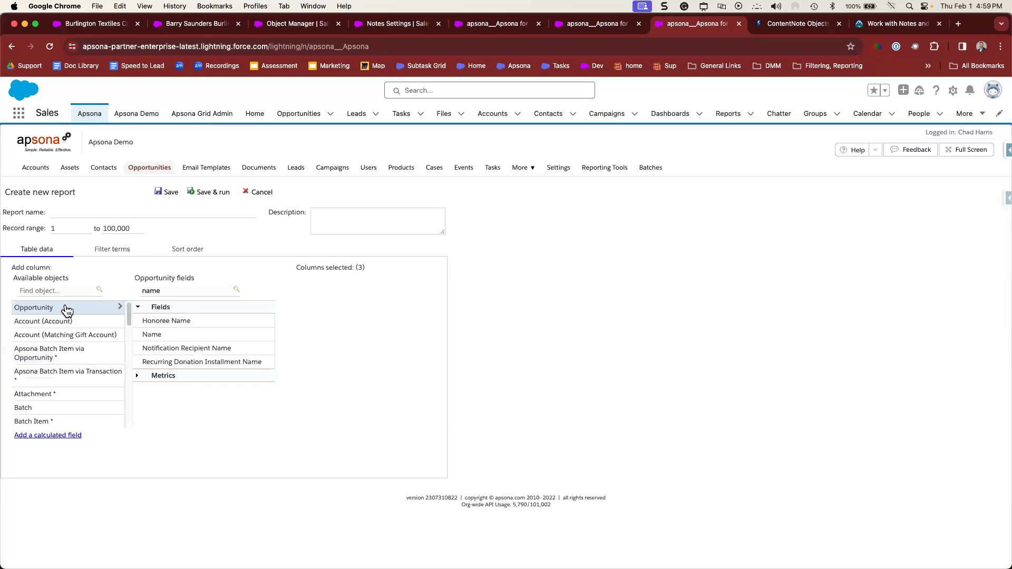
{"action": "left_click", "coordinate": [159, 335]}
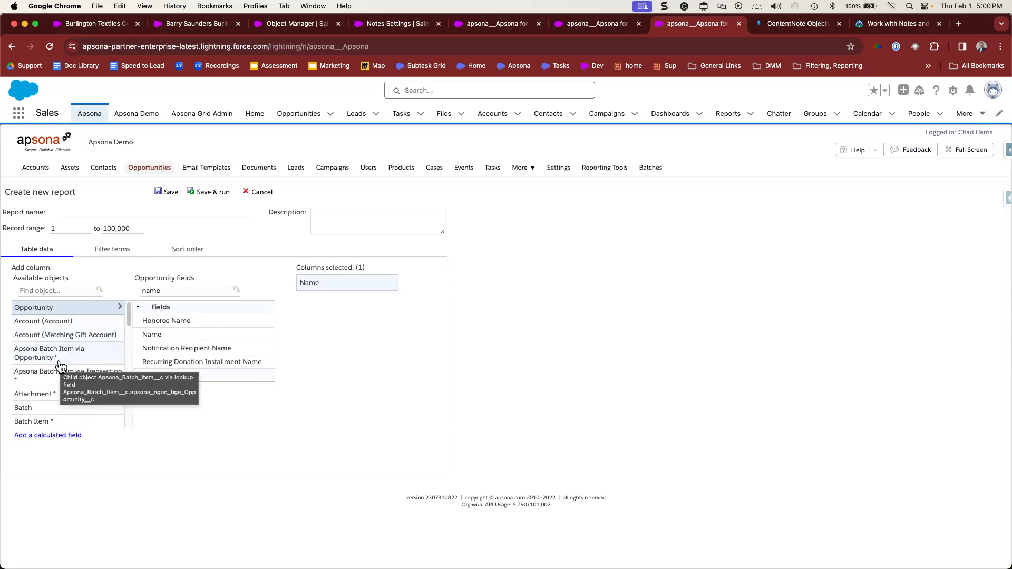
{"action": "scroll", "coordinate": [63, 375], "scroll_direction": "down", "scroll_amount": 2}
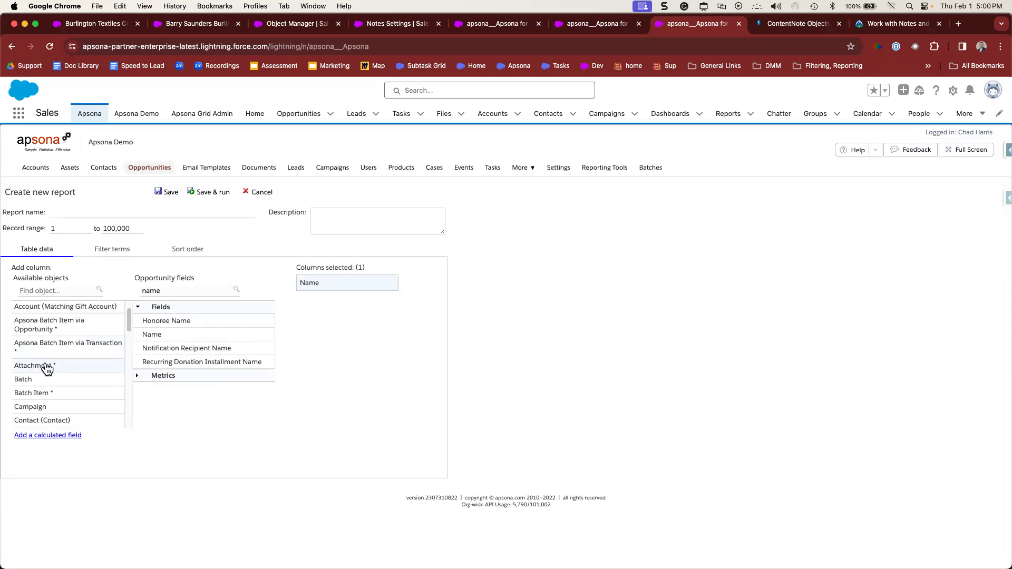
{"action": "scroll", "coordinate": [66, 371], "scroll_direction": "down", "scroll_amount": 3}
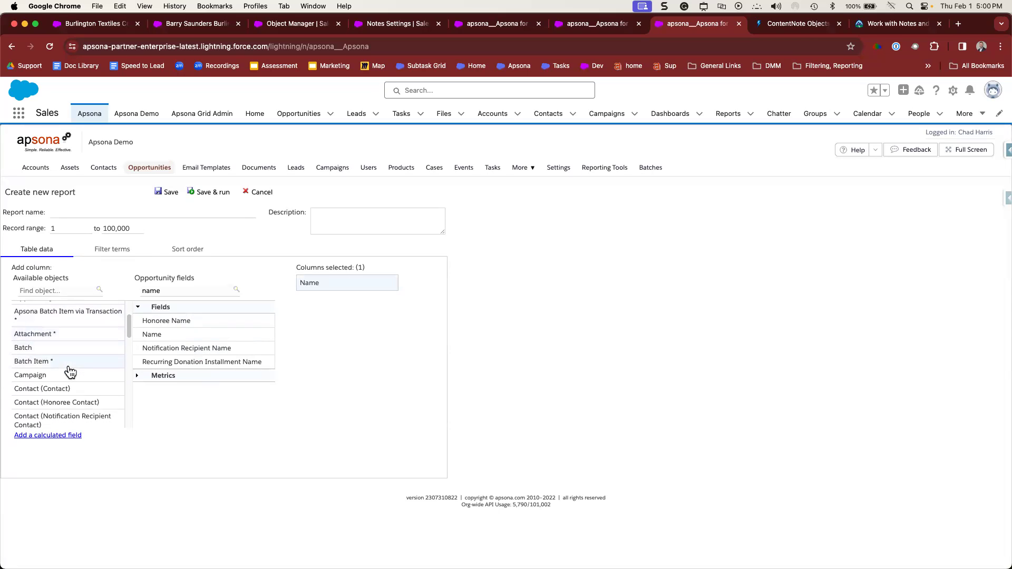
{"action": "scroll", "coordinate": [70, 371], "scroll_direction": "down", "scroll_amount": 7}
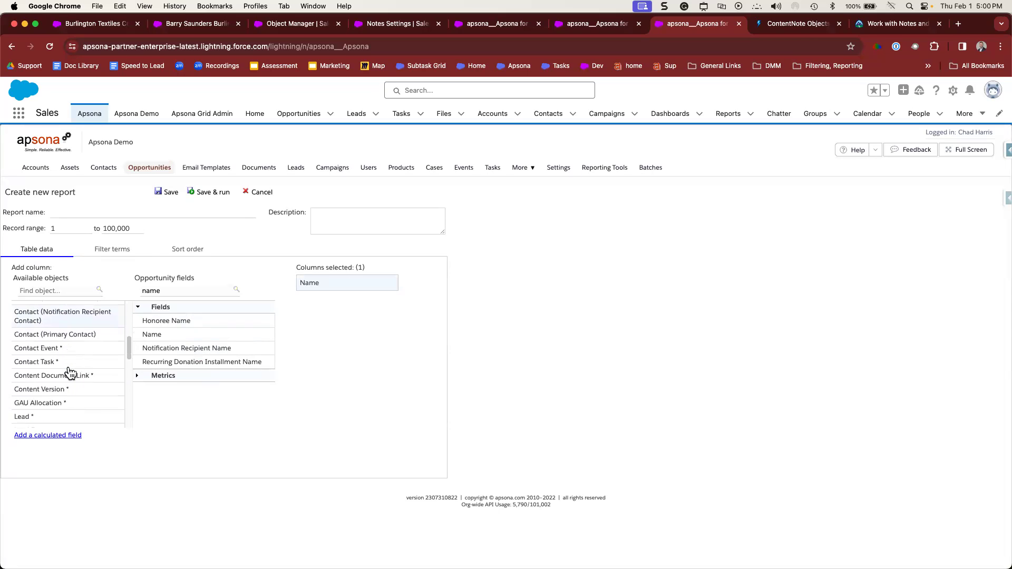
{"action": "scroll", "coordinate": [70, 372], "scroll_direction": "down", "scroll_amount": 3}
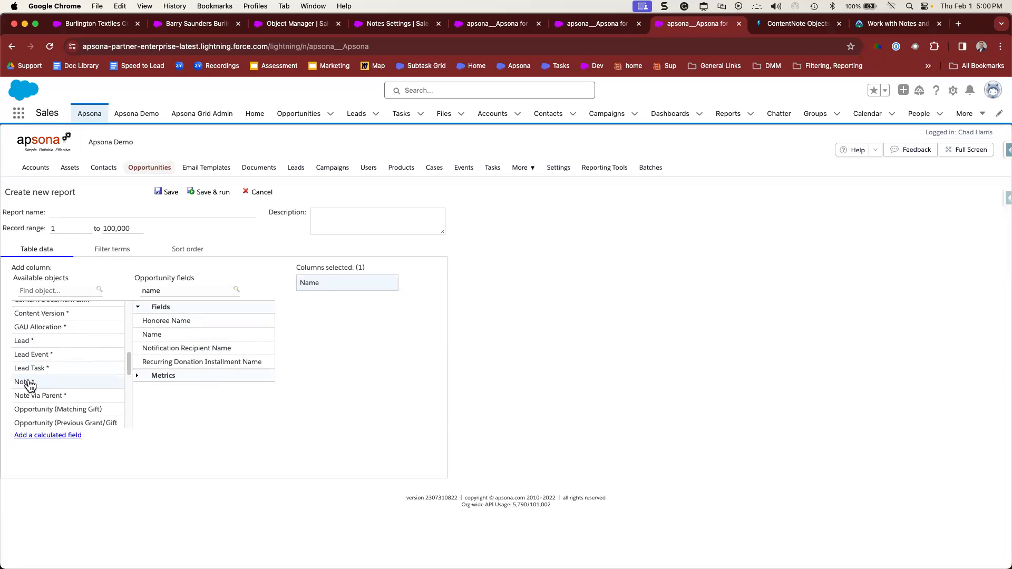
{"action": "left_click", "coordinate": [46, 385]}
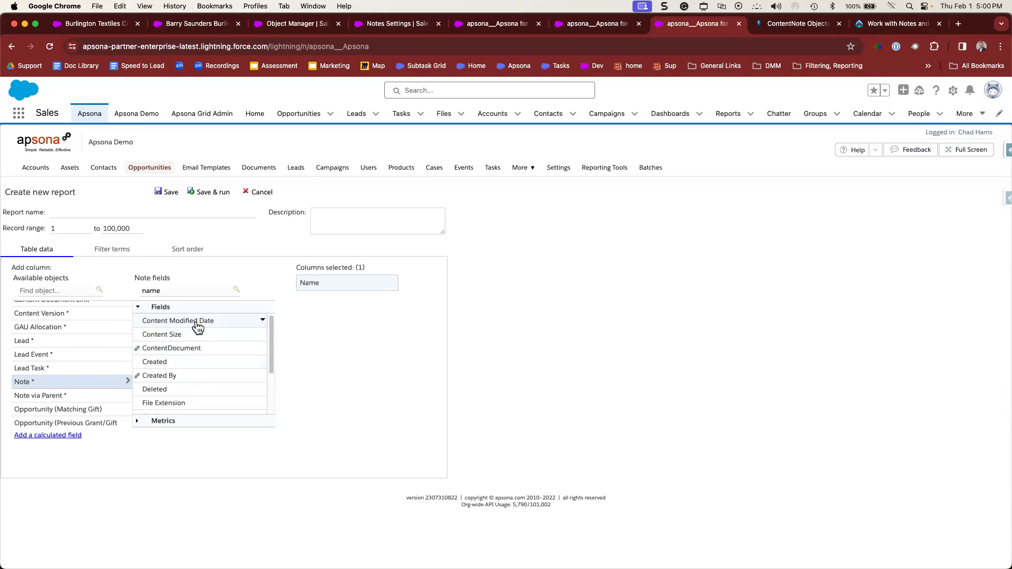
{"action": "left_click", "coordinate": [192, 350]}
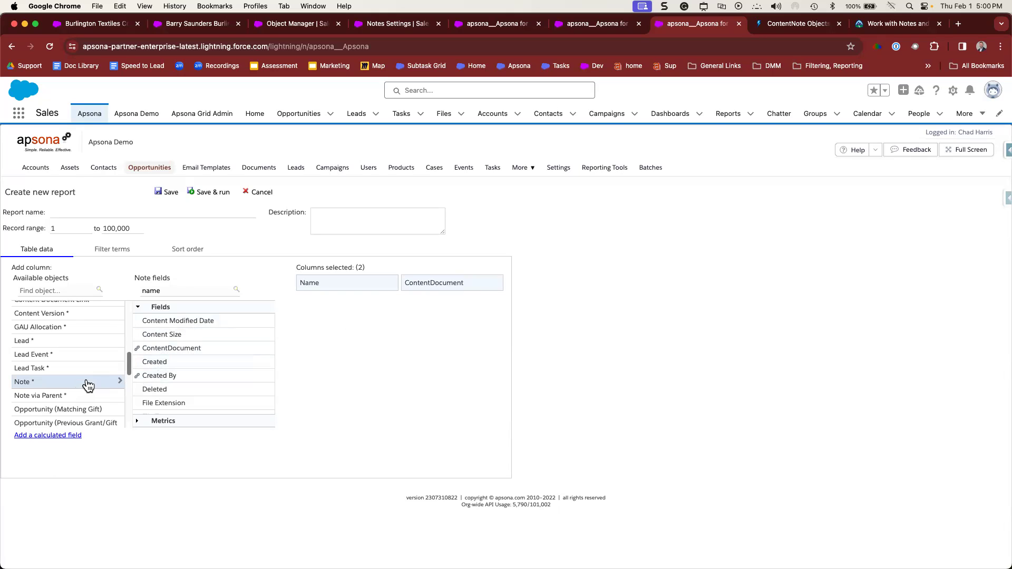
Step: Add the Note object's Note Id, Text Preview and Title fields as report columns
{"action": "scroll", "coordinate": [188, 381], "scroll_direction": "down", "scroll_amount": 2}
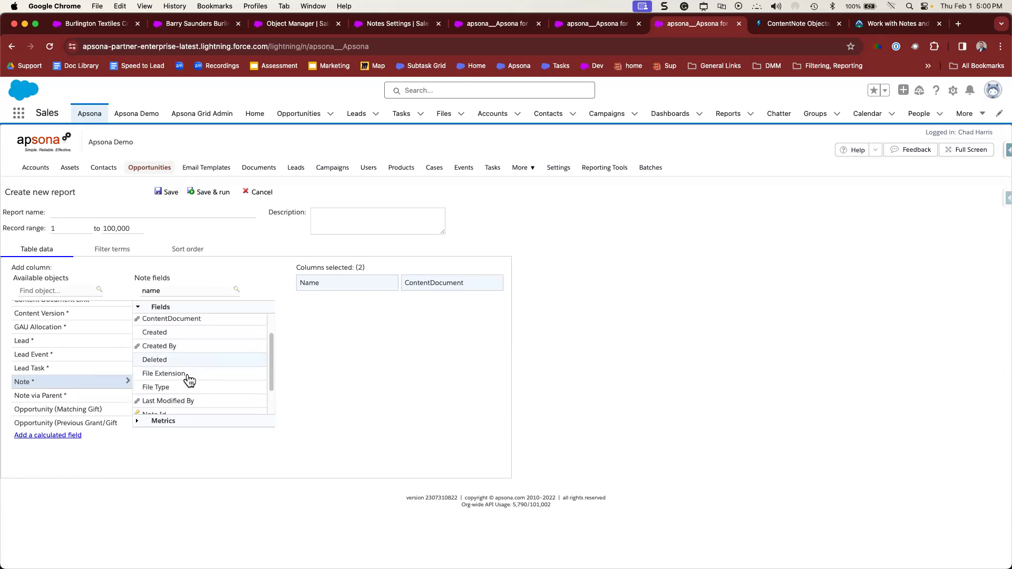
{"action": "scroll", "coordinate": [188, 380], "scroll_direction": "down", "scroll_amount": 2}
{"action": "left_click", "coordinate": [170, 388]}
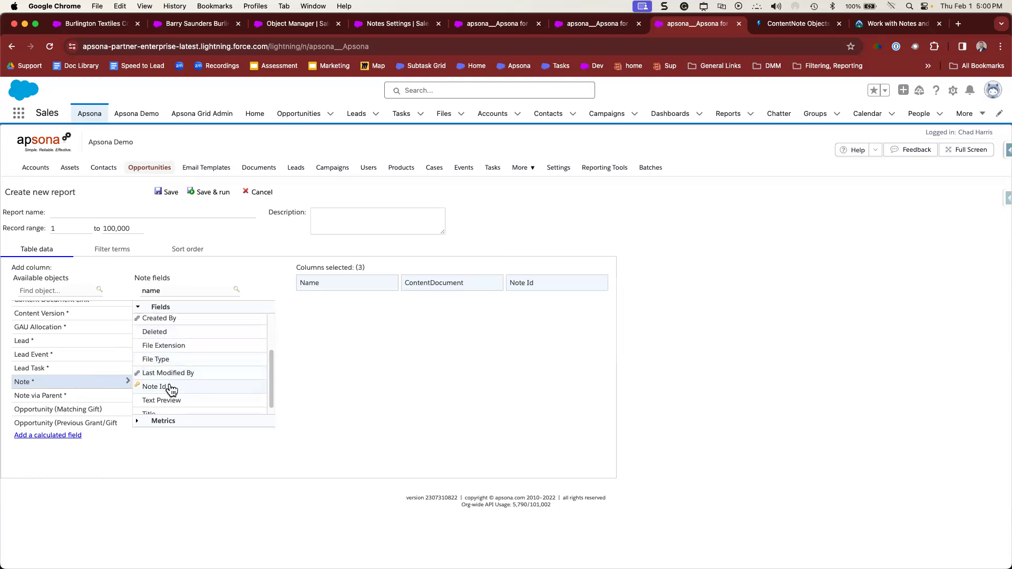
{"action": "scroll", "coordinate": [174, 385], "scroll_direction": "down", "scroll_amount": 1}
{"action": "left_click", "coordinate": [177, 395]}
{"action": "left_click", "coordinate": [161, 407]}
Step: Examine how the Note child object relates to the Opportunity, and compare that lookup with the ContentNote Objects diagram
{"action": "scroll", "coordinate": [174, 370], "scroll_direction": "up", "scroll_amount": 5}
{"action": "scroll", "coordinate": [169, 374], "scroll_direction": "down", "scroll_amount": 2}
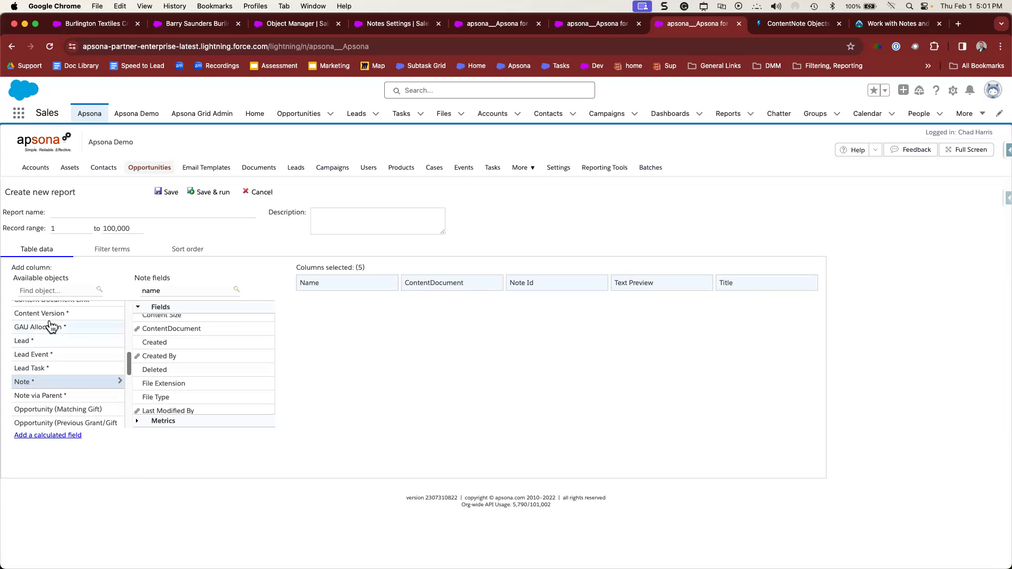
{"action": "scroll", "coordinate": [66, 360], "scroll_direction": "up", "scroll_amount": 5}
{"action": "scroll", "coordinate": [66, 360], "scroll_direction": "up", "scroll_amount": 3}
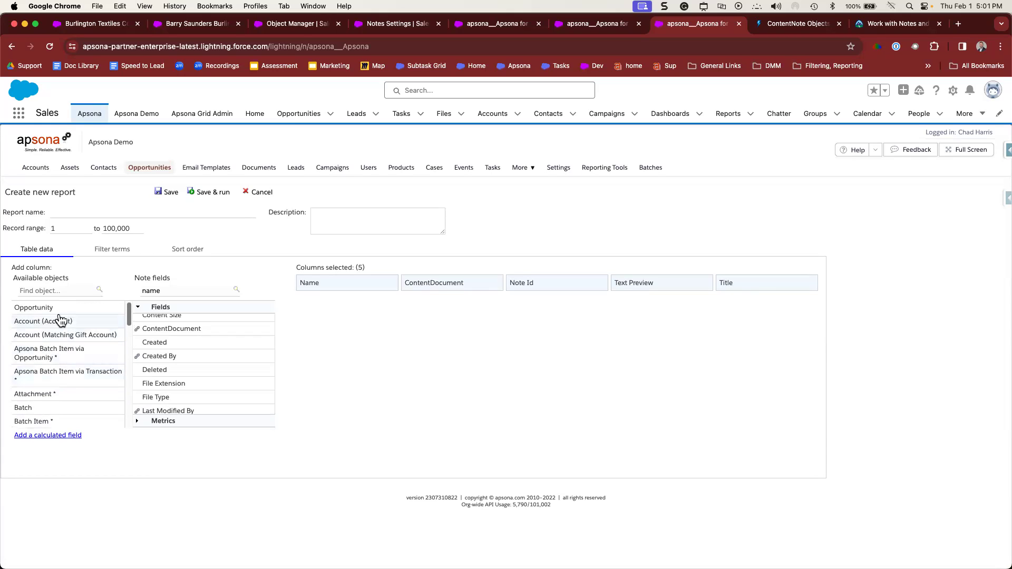
{"action": "scroll", "coordinate": [52, 342], "scroll_direction": "down", "scroll_amount": 8}
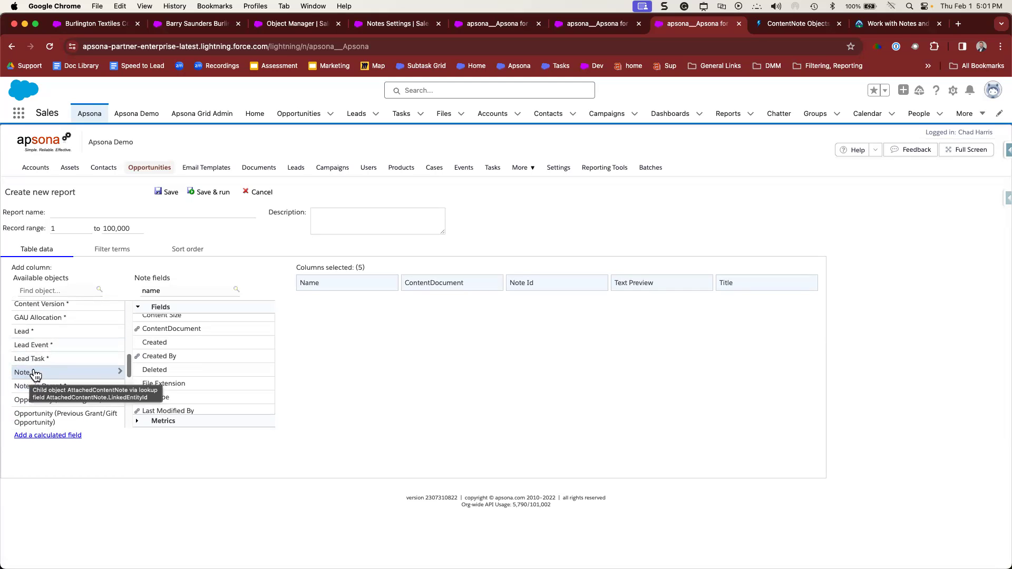
{"action": "left_click", "coordinate": [783, 24]}
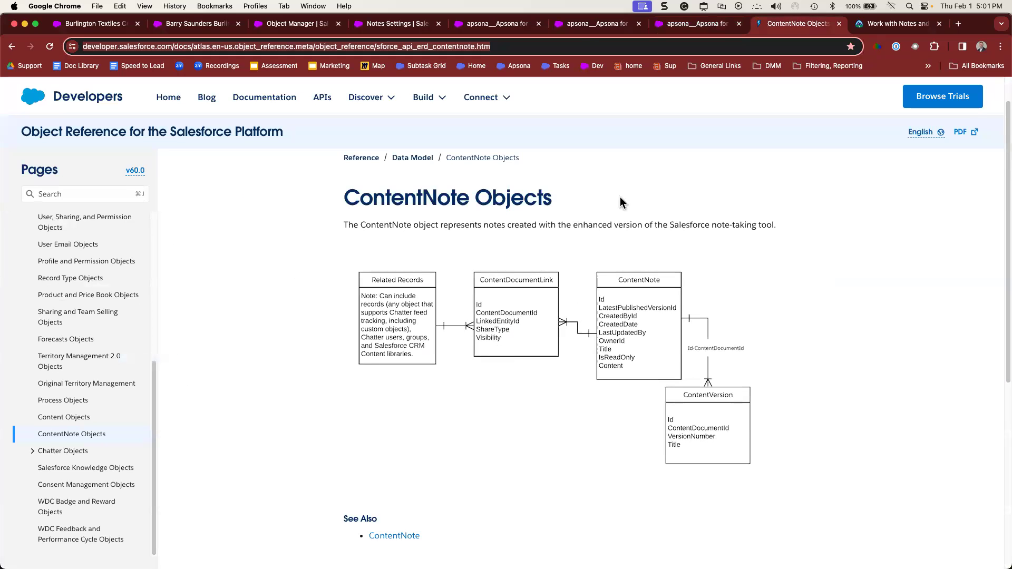
{"action": "left_click", "coordinate": [658, 26]}
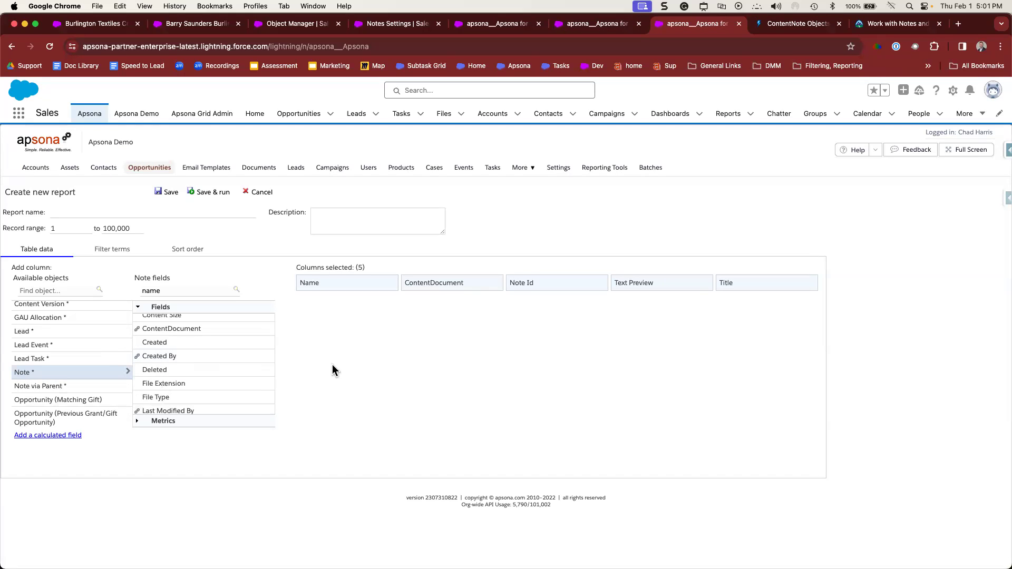
Step: Name the new Opportunity report "Demo", then save and run it
{"action": "left_click", "coordinate": [209, 197]}
{"action": "left_click", "coordinate": [144, 213]}
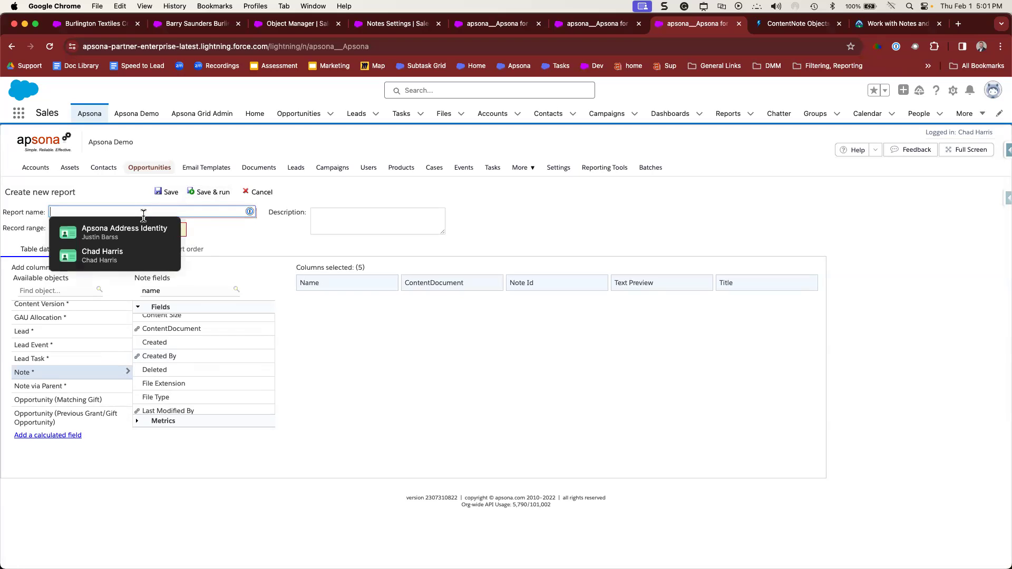
{"action": "type", "text": "Demo"}
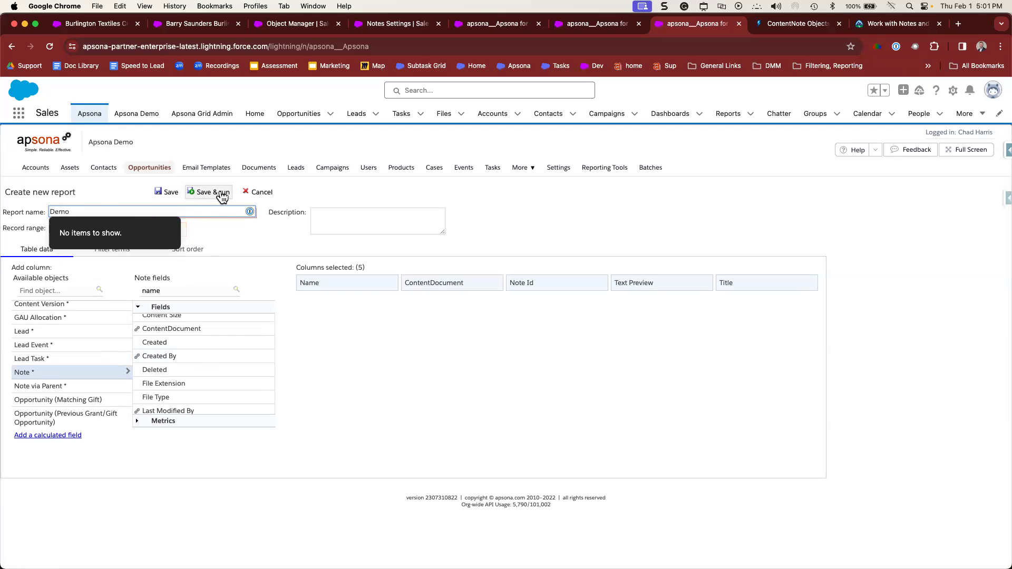
{"action": "left_click", "coordinate": [215, 194]}
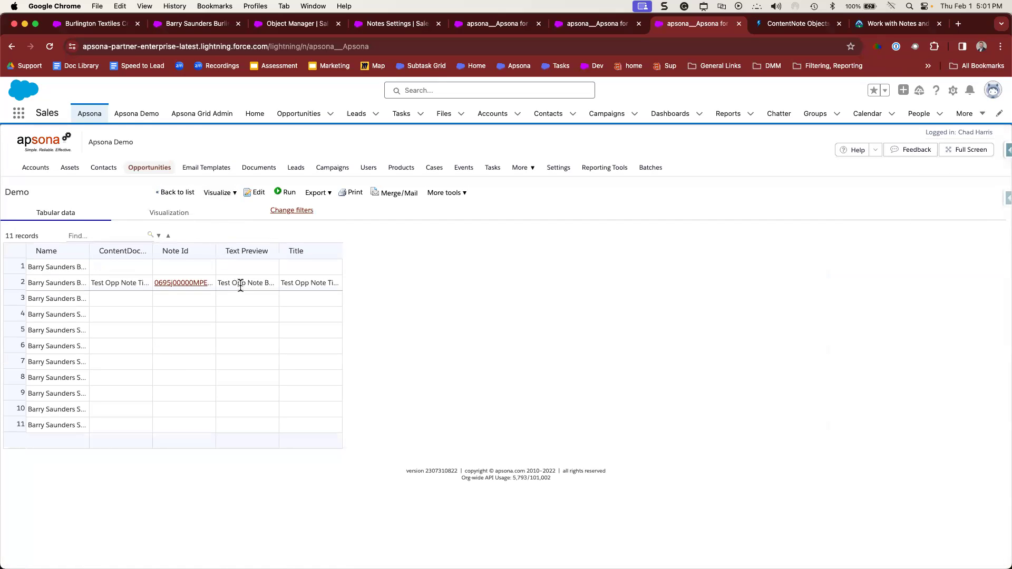
Step: Widen the Name, Note Id and ContentDocument columns of the Demo report so their contents can be read in full
{"action": "left_click_drag", "start_coordinate": [88, 249], "coordinate": [324, 269]}
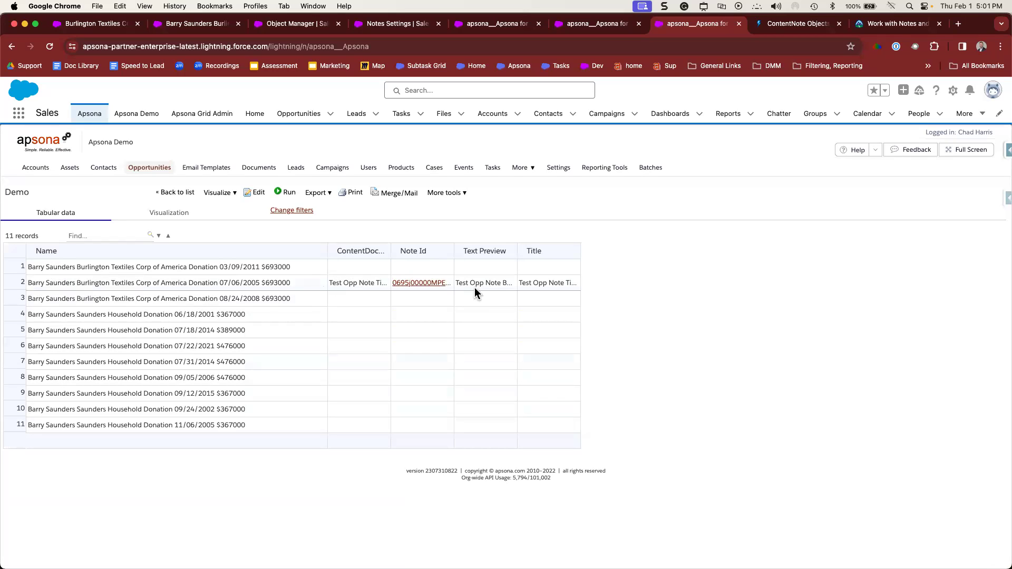
{"action": "left_click_drag", "start_coordinate": [454, 249], "coordinate": [489, 248]}
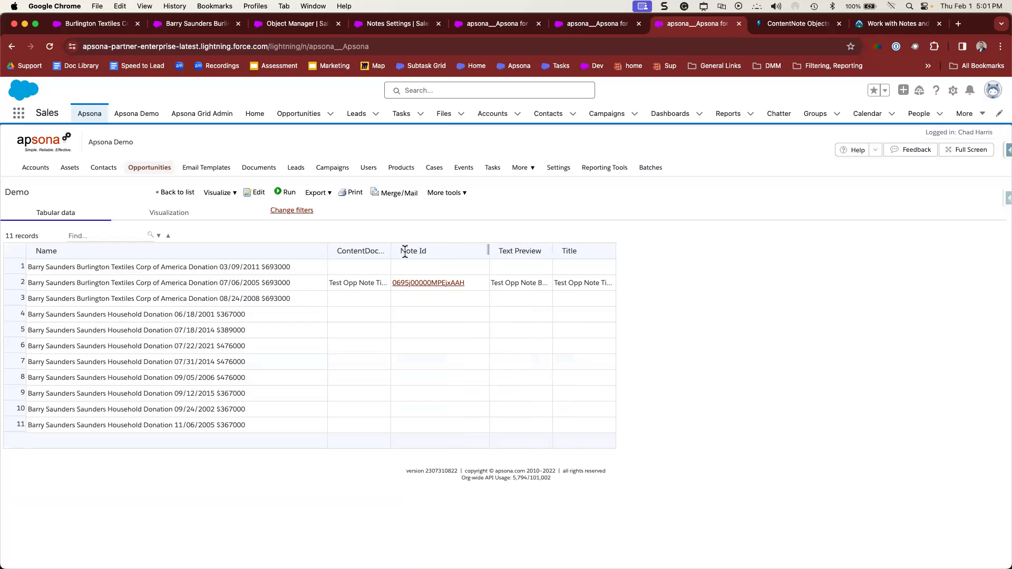
{"action": "left_click_drag", "start_coordinate": [389, 251], "coordinate": [419, 250]}
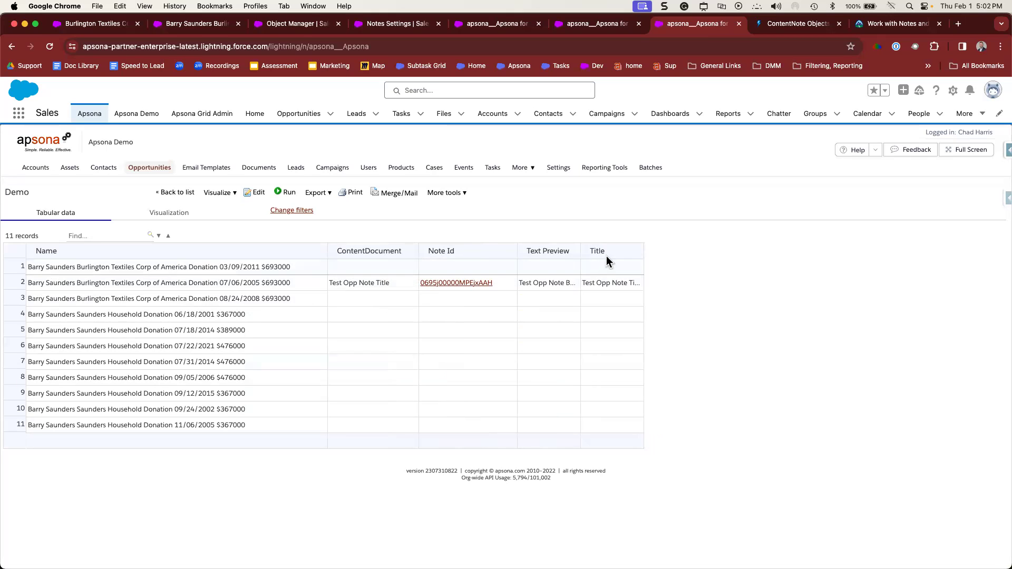
Step: Widen the Title column of the Demo report and sort the records by Text Preview
{"action": "left_click_drag", "start_coordinate": [643, 251], "coordinate": [684, 256]}
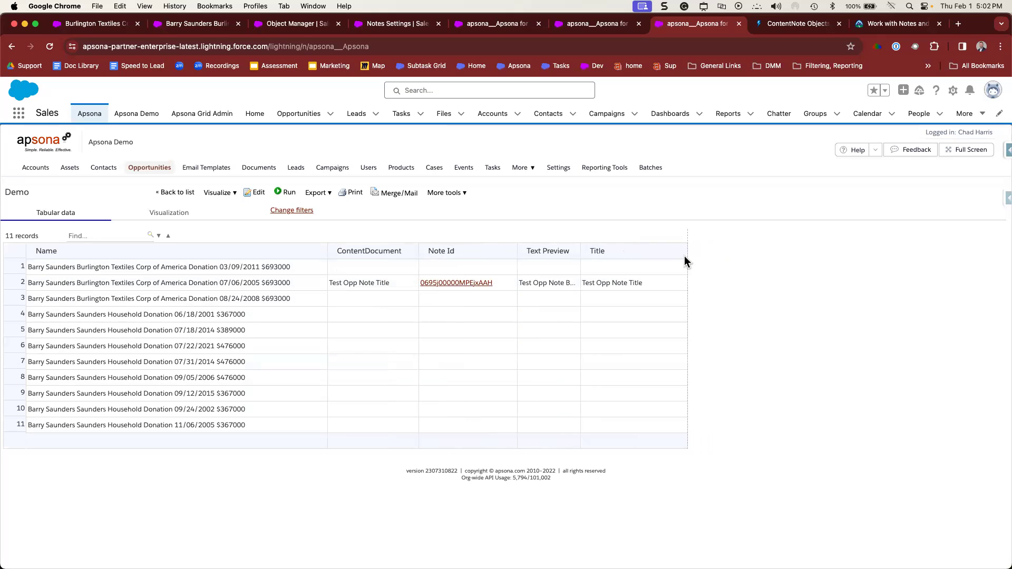
{"action": "left_click", "coordinate": [582, 250]}
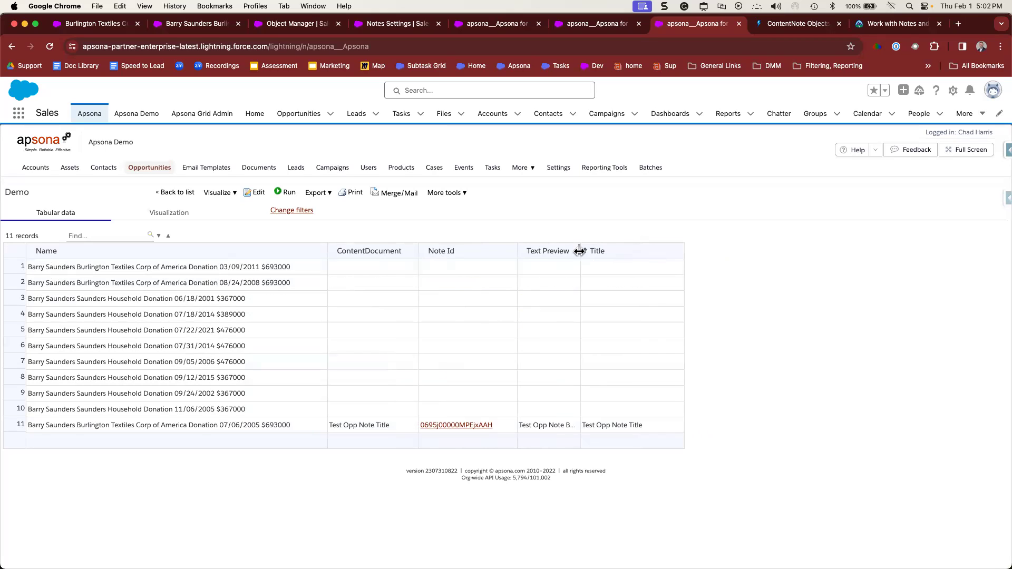
{"action": "left_click", "coordinate": [577, 251]}
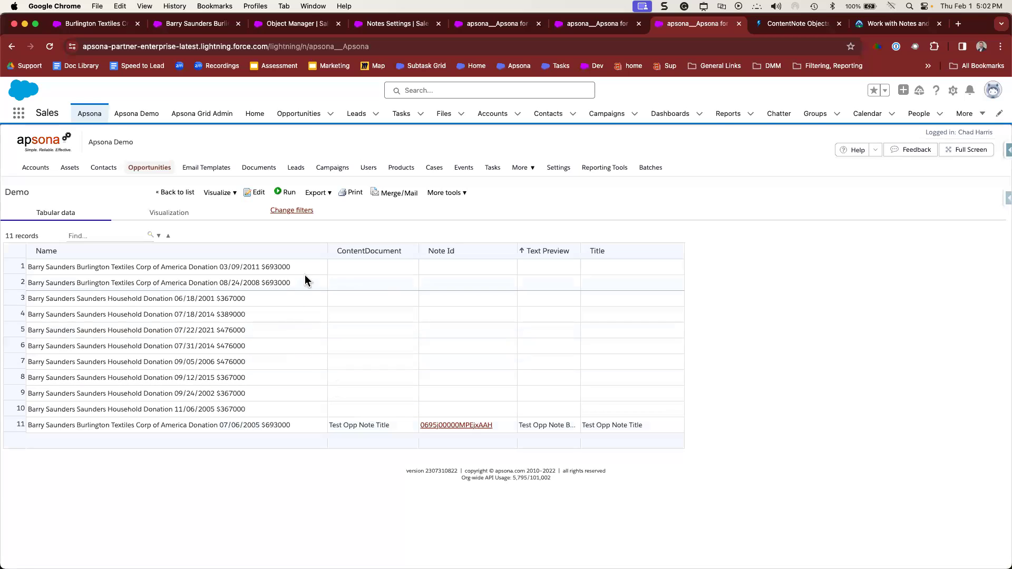
Step: Open the Demo report for editing, find the Note object's "id" field and try to add Note Id as a column
{"action": "left_click", "coordinate": [255, 194]}
{"action": "scroll", "coordinate": [73, 354], "scroll_direction": "up", "scroll_amount": 10}
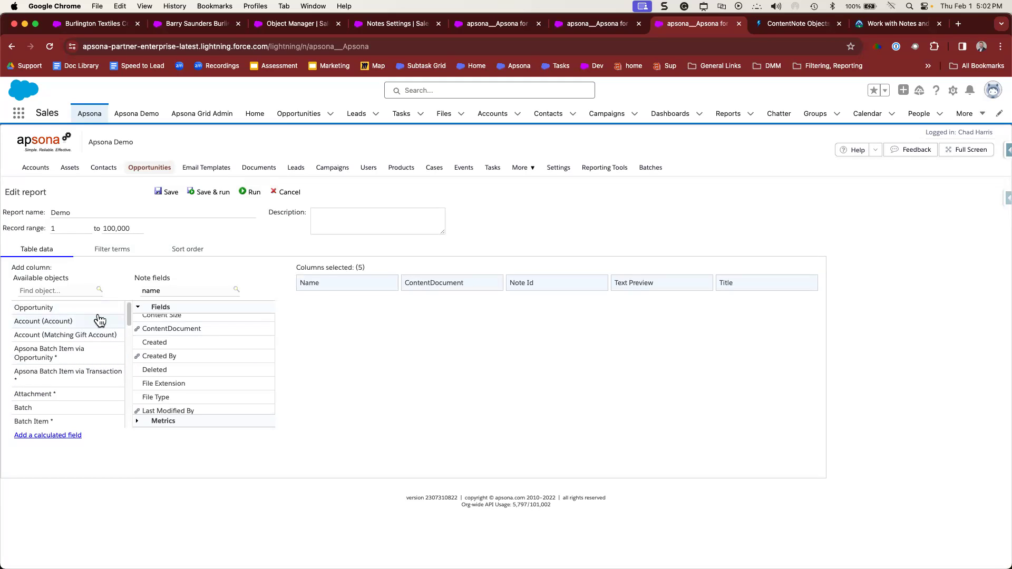
{"action": "scroll", "coordinate": [95, 364], "scroll_direction": "down", "scroll_amount": 5}
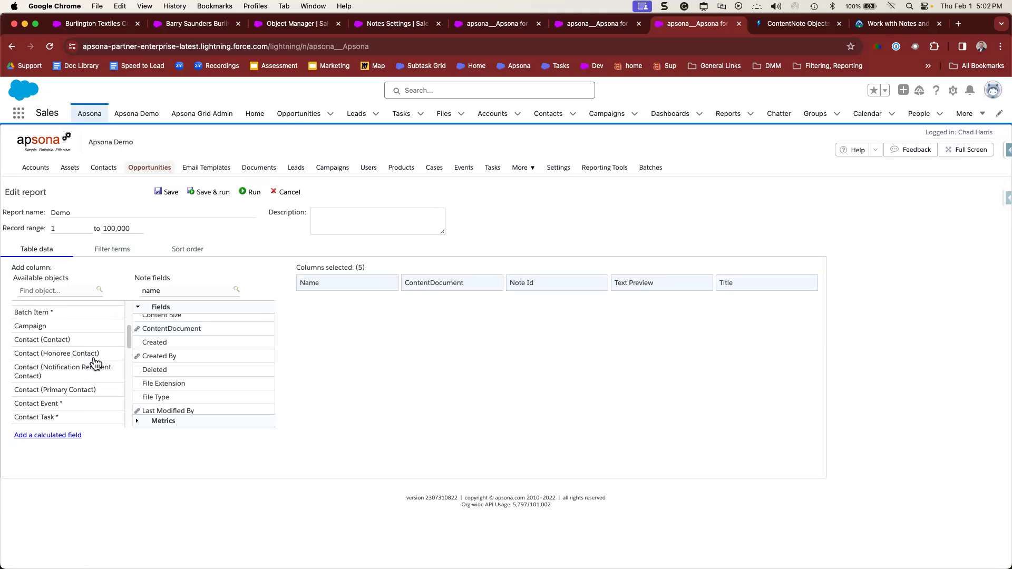
{"action": "scroll", "coordinate": [95, 364], "scroll_direction": "down", "scroll_amount": 4}
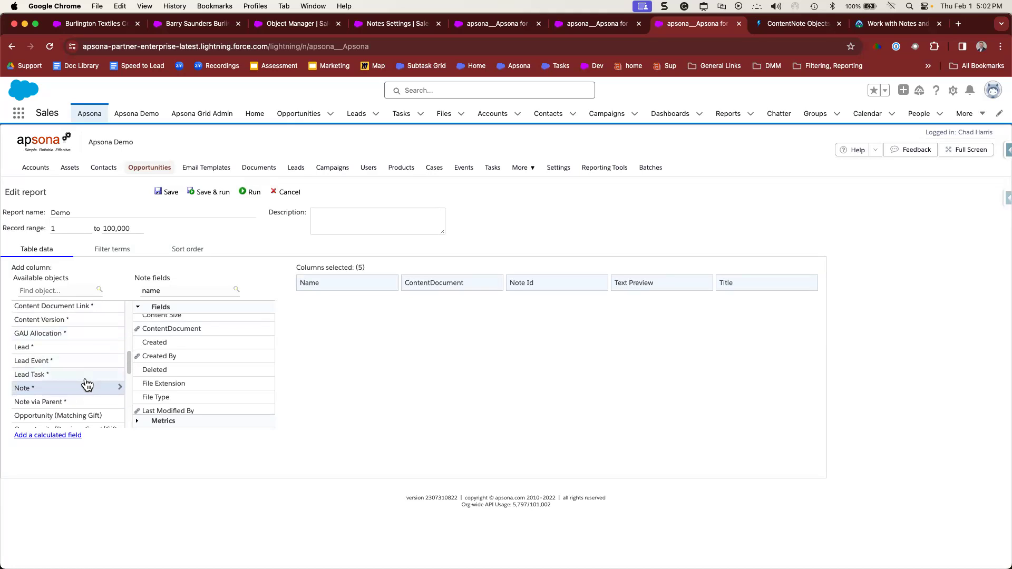
{"action": "scroll", "coordinate": [133, 372], "scroll_direction": "up", "scroll_amount": 1}
{"action": "double_click", "coordinate": [158, 291]}
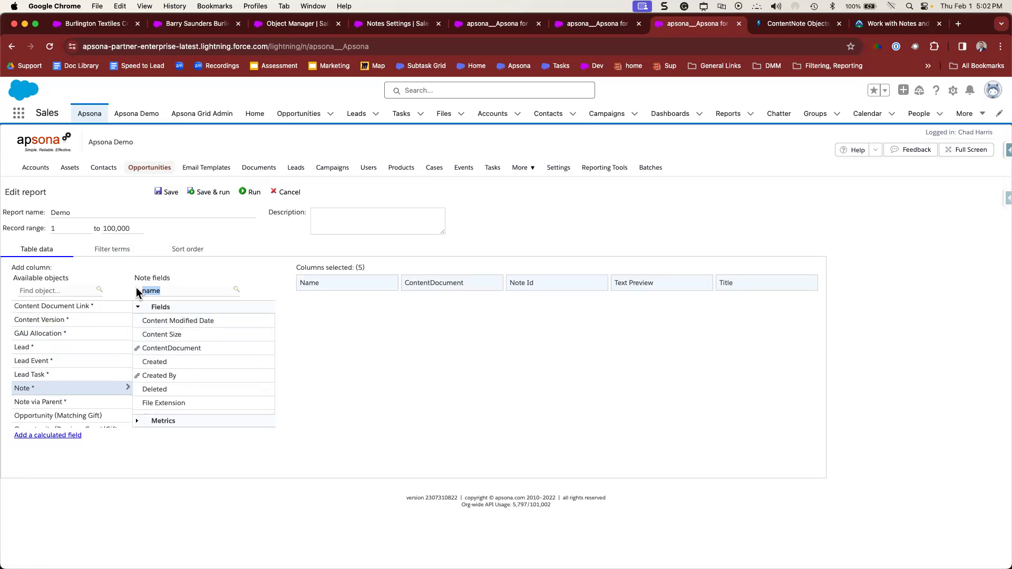
{"action": "type", "text": "id"}
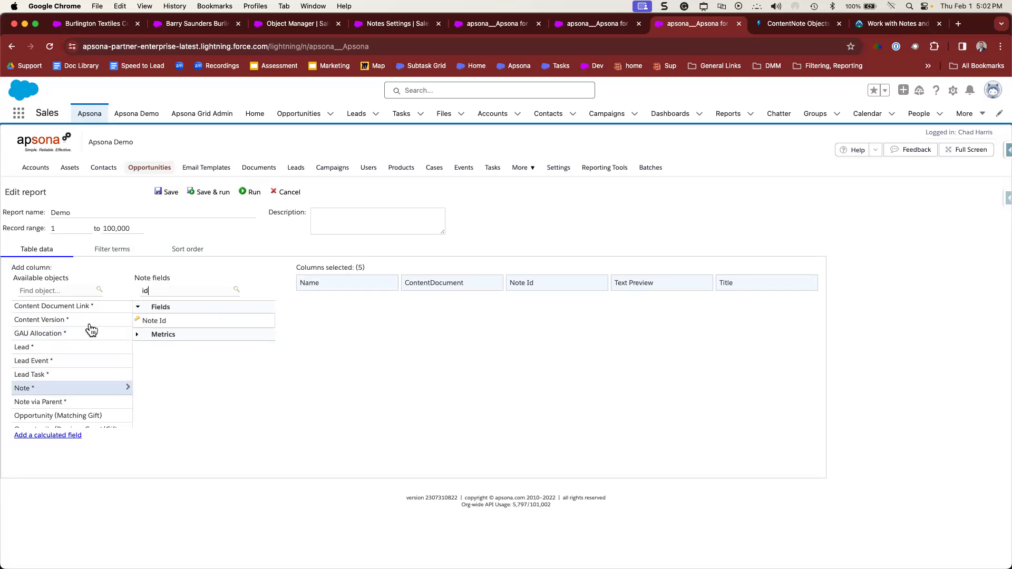
{"action": "double_click", "coordinate": [157, 325]}
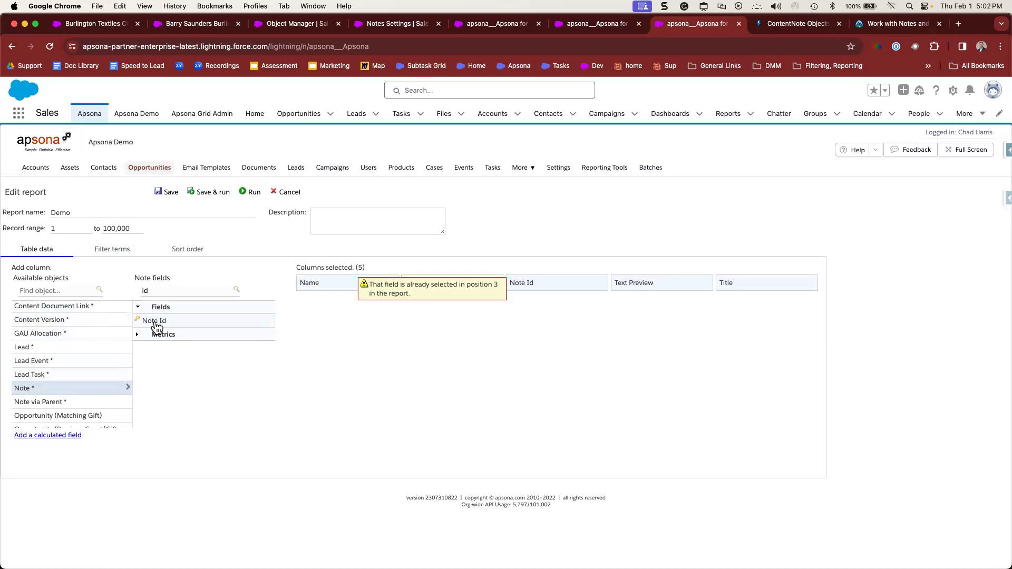
Step: Replace the Demo report's Opportunity name filter with a term requiring that the Note object's Note Id exists
{"action": "left_click", "coordinate": [122, 251]}
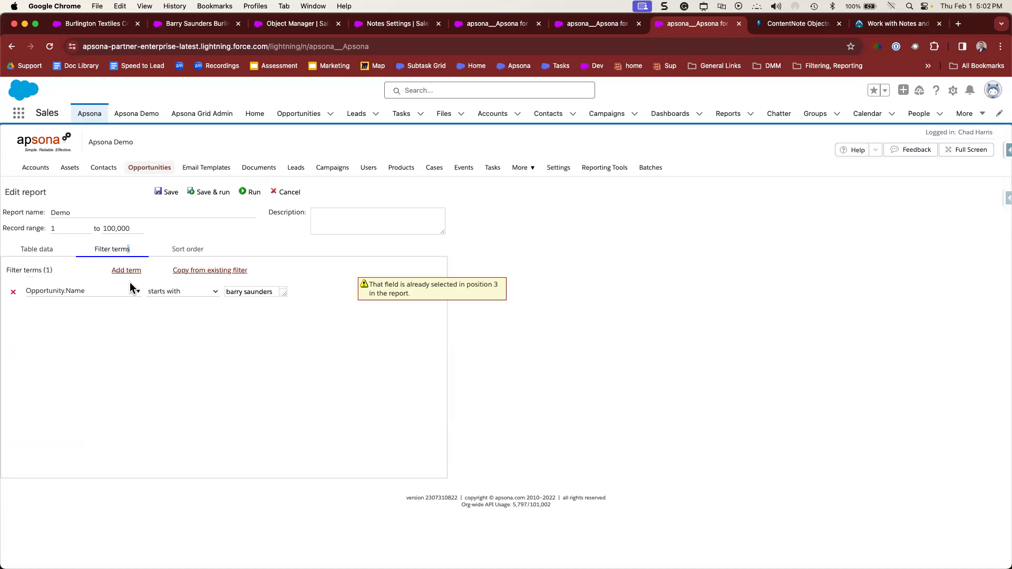
{"action": "left_click", "coordinate": [13, 293]}
{"action": "left_click", "coordinate": [121, 271]}
{"action": "left_click", "coordinate": [82, 292]}
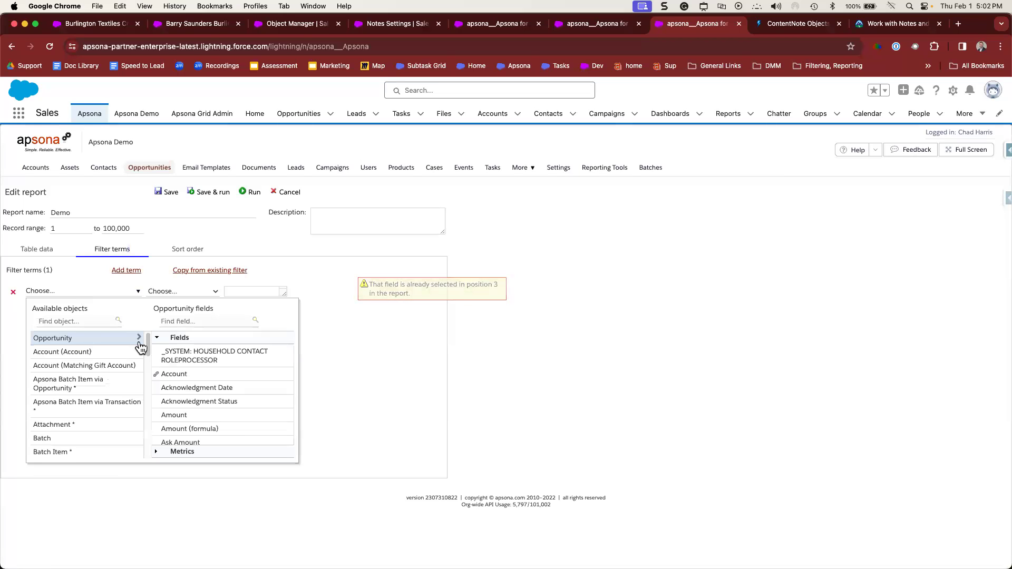
{"action": "type", "text": "note"}
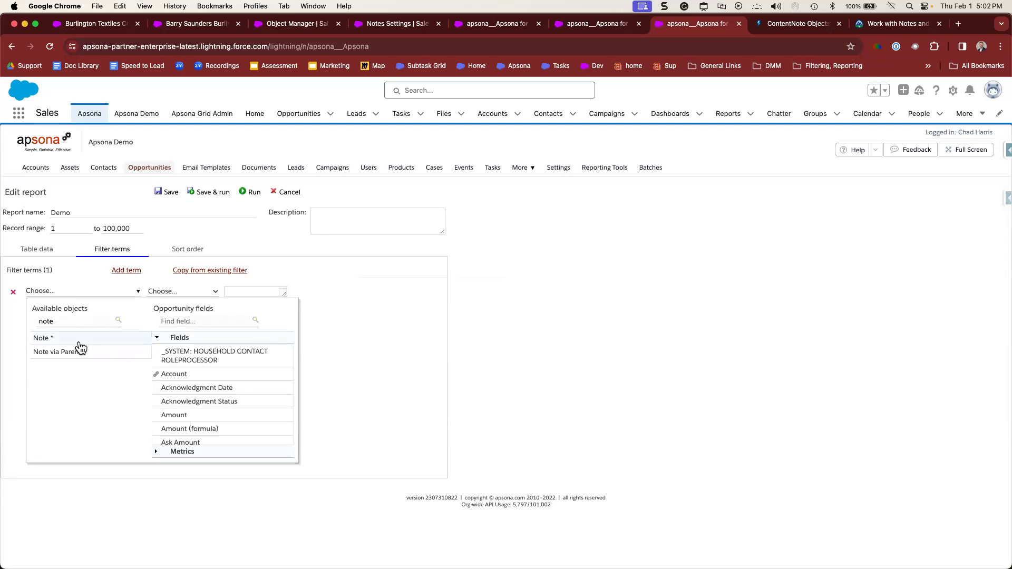
{"action": "left_click", "coordinate": [79, 339]}
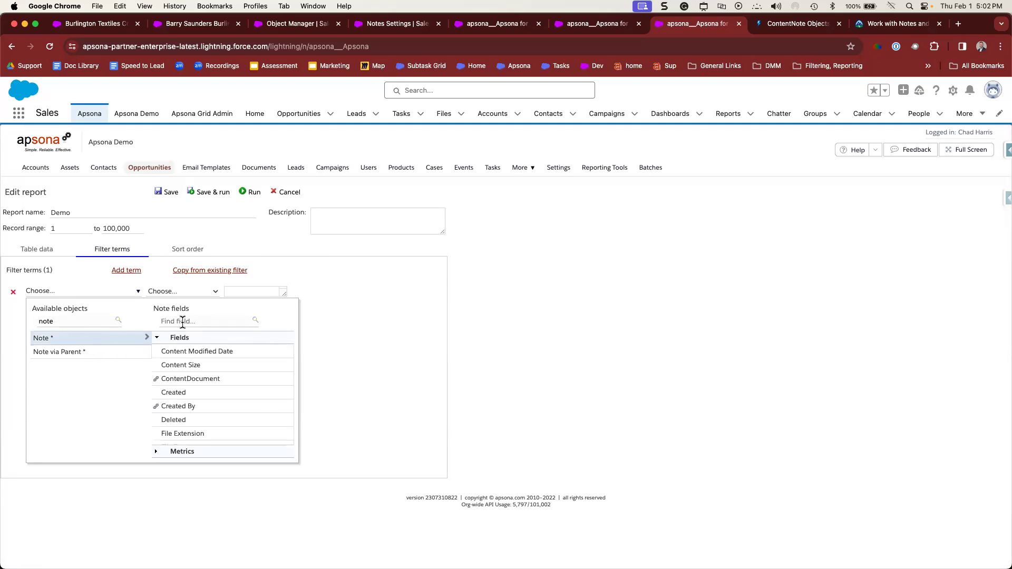
{"action": "type", "text": "id"}
{"action": "left_click", "coordinate": [193, 352]}
{"action": "left_click", "coordinate": [180, 292]}
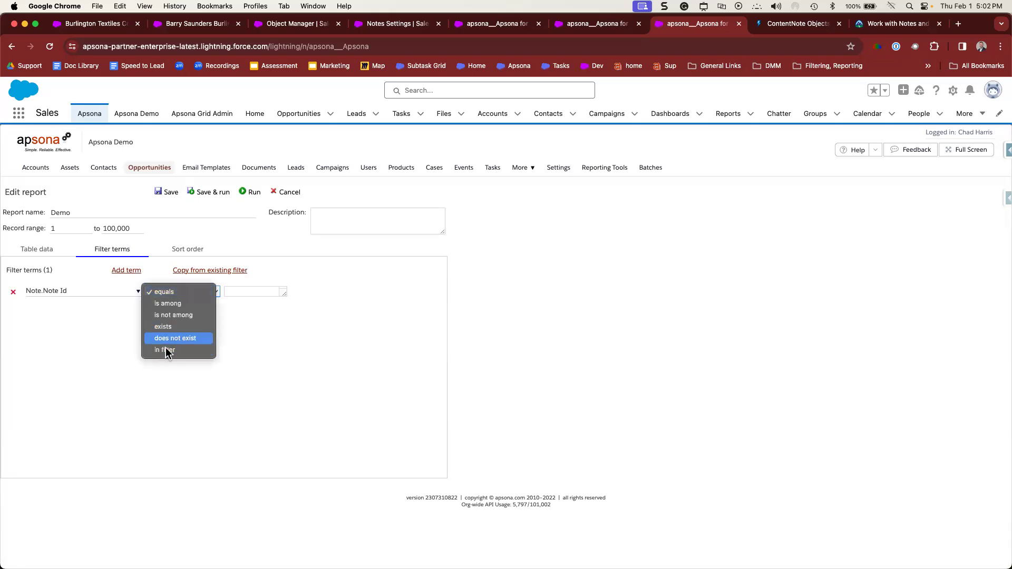
{"action": "left_click", "coordinate": [173, 327]}
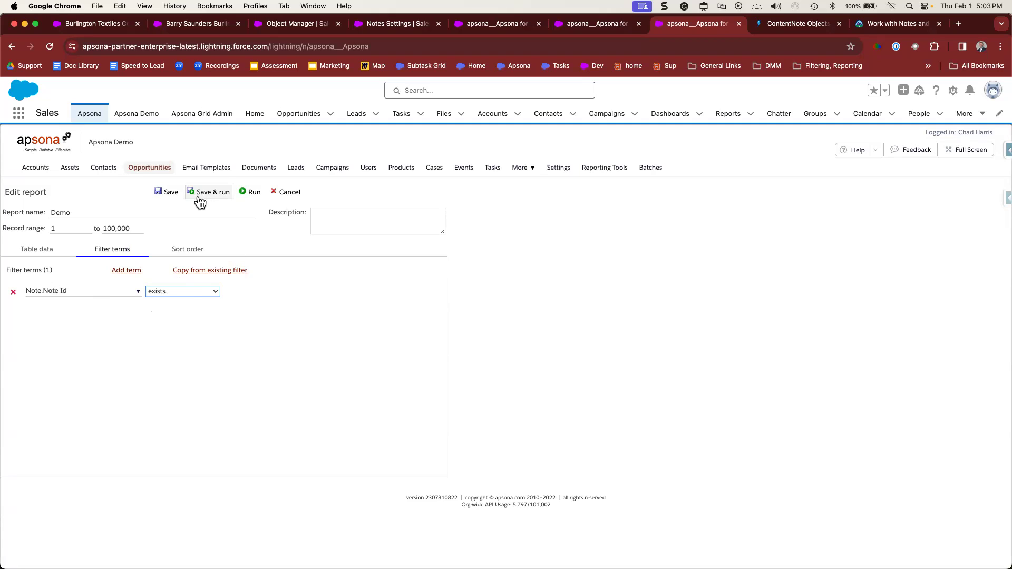
Step: Save and run the filtered Demo report, and compare its query with the ContentNote Objects diagram
{"action": "left_click", "coordinate": [167, 192]}
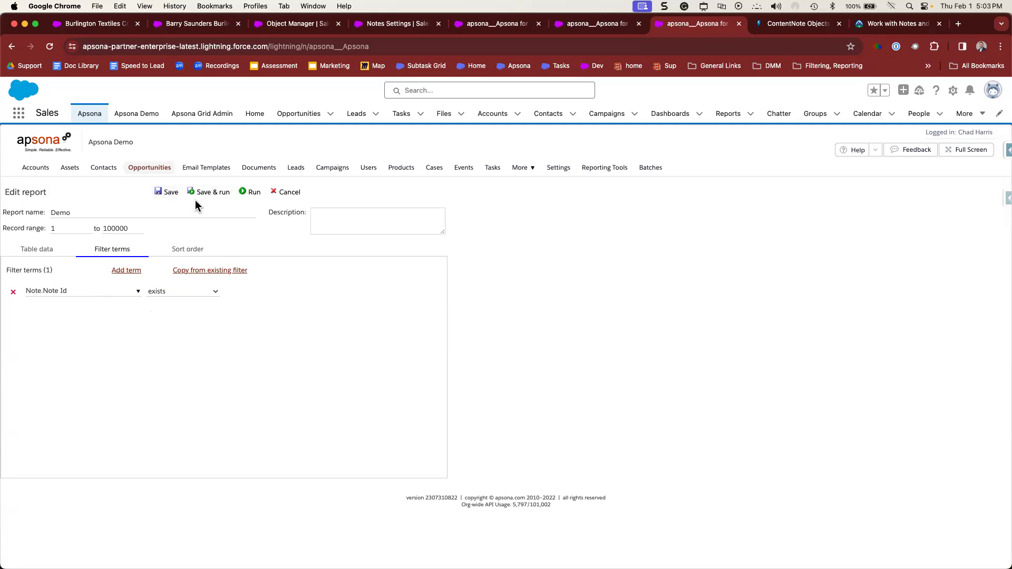
{"action": "left_click", "coordinate": [213, 193]}
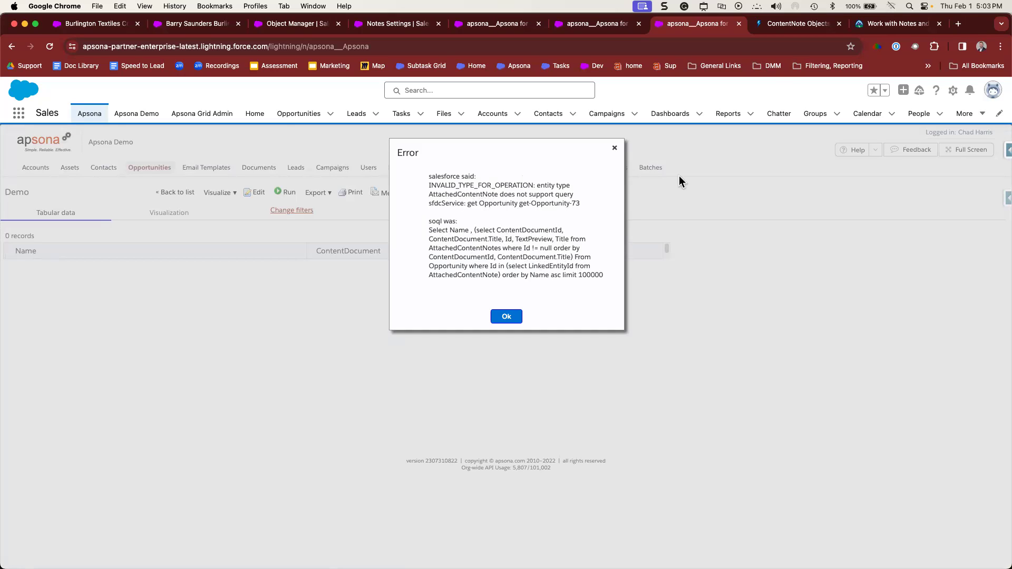
{"action": "left_click", "coordinate": [799, 23]}
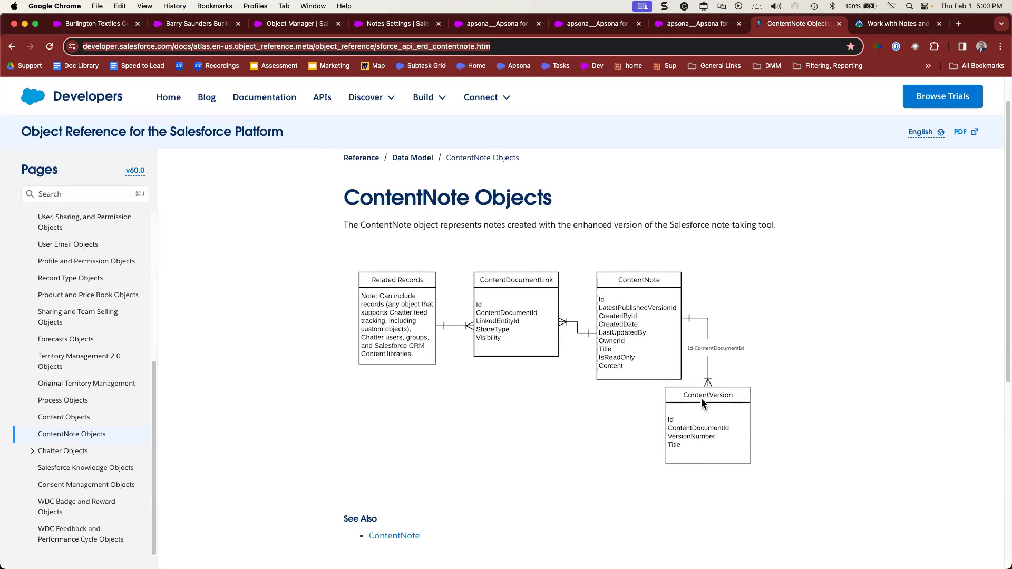
{"action": "left_click", "coordinate": [677, 27]}
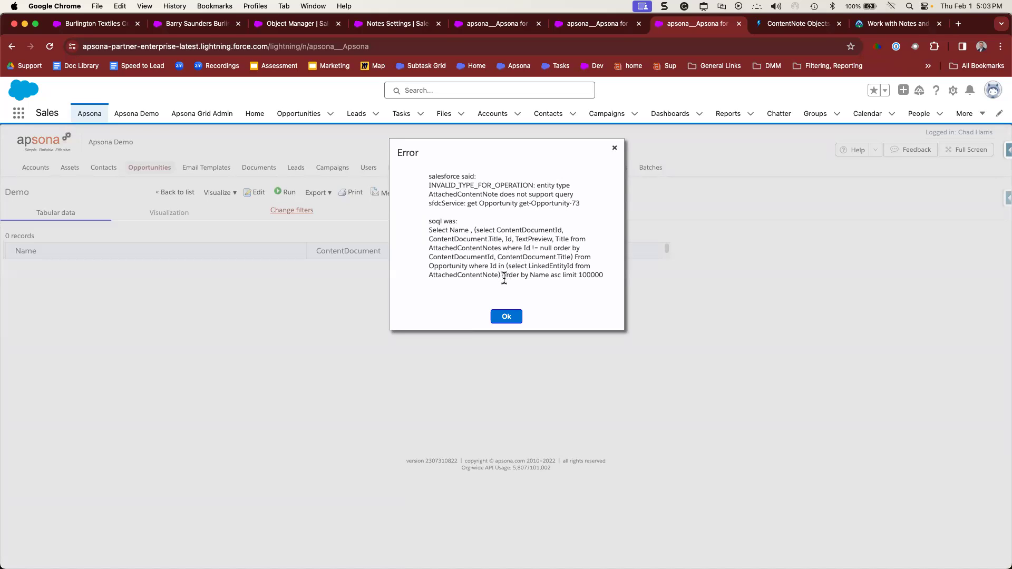
{"action": "left_click", "coordinate": [506, 317]}
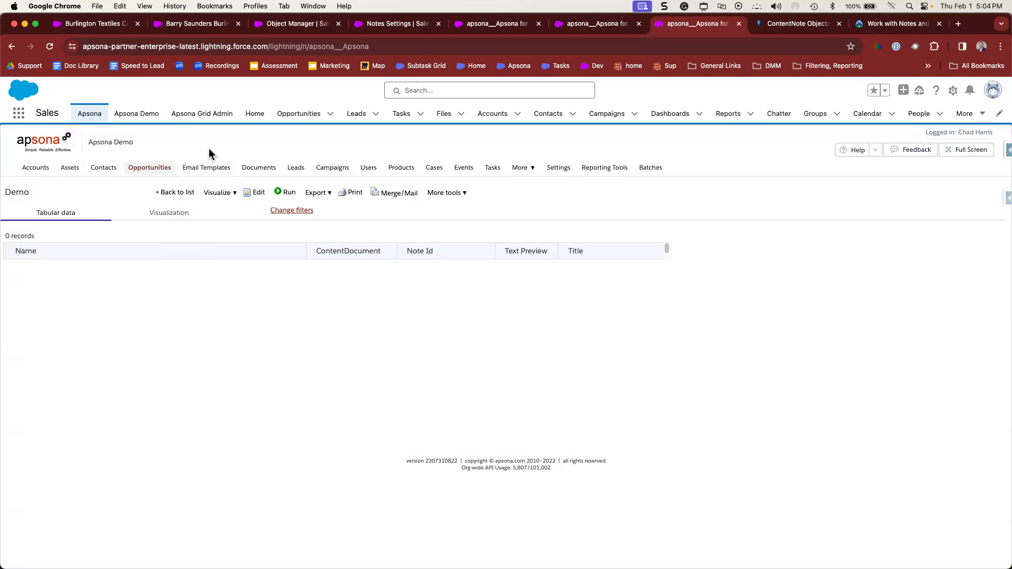
Step: Open the Note report "test" for editing and check its filter terms and selected columns
{"action": "left_click", "coordinate": [391, 23]}
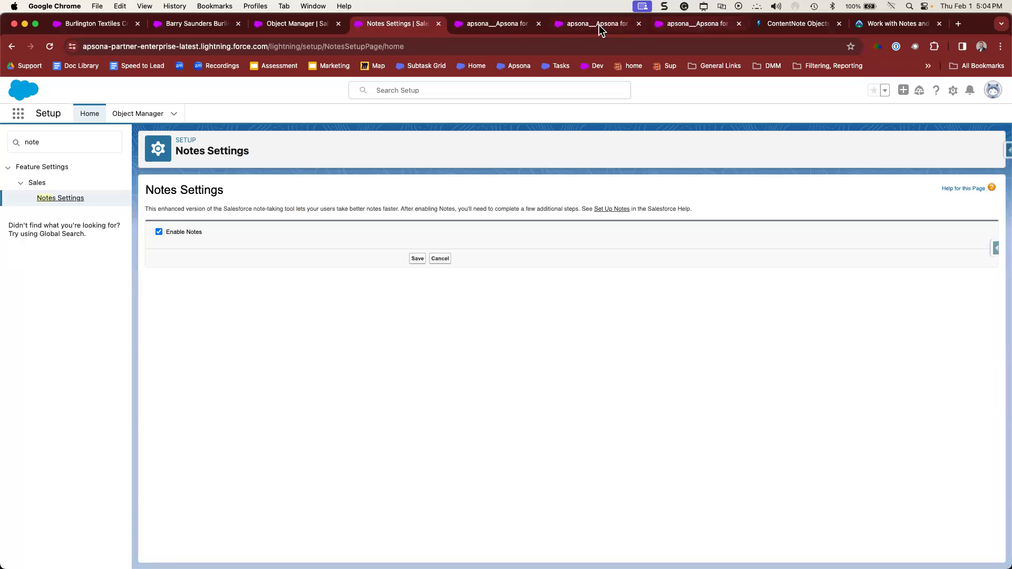
{"action": "left_click", "coordinate": [497, 21]}
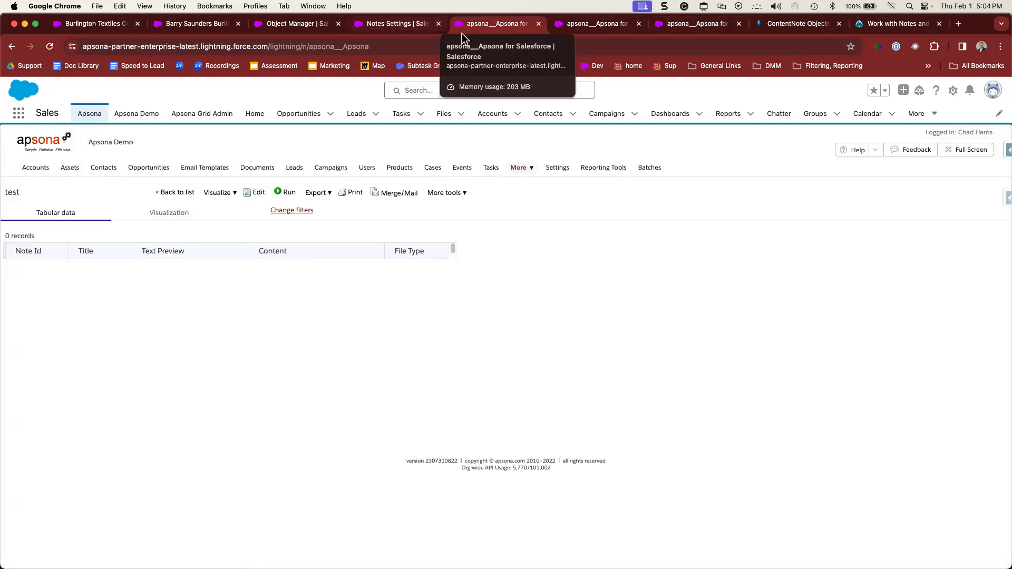
{"action": "left_click", "coordinate": [517, 167]}
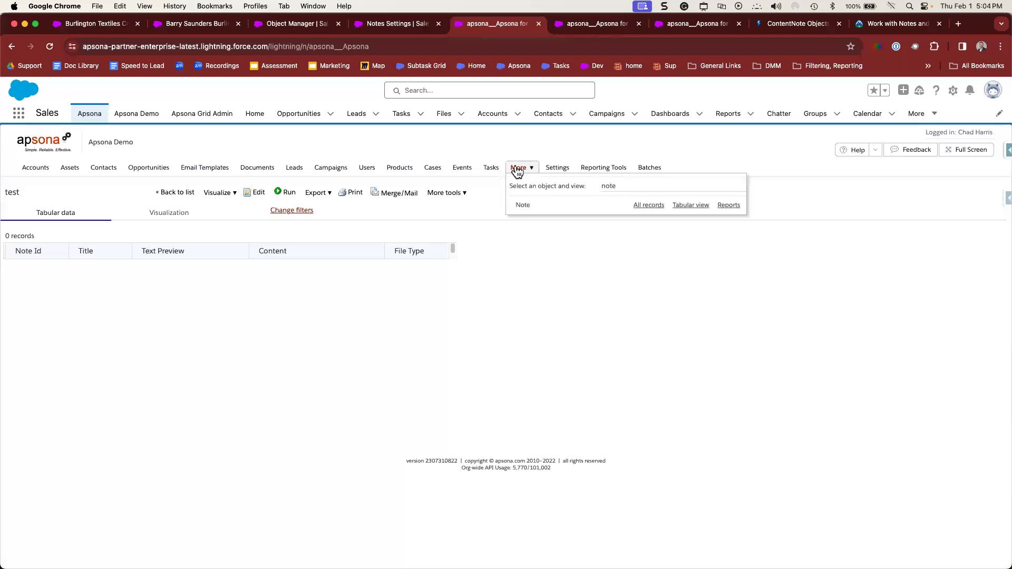
{"action": "left_click", "coordinate": [729, 205]}
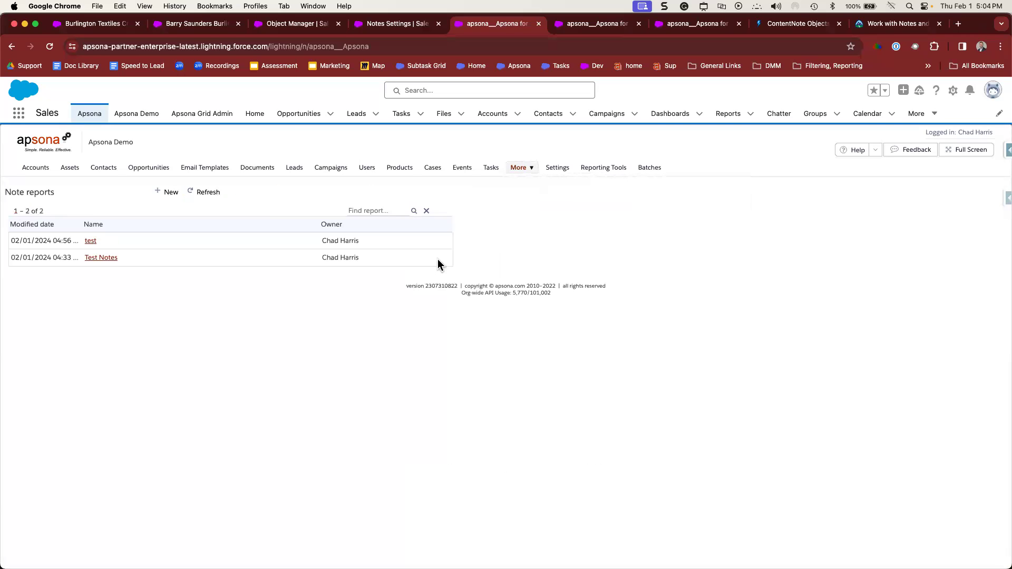
{"action": "left_click", "coordinate": [93, 242]}
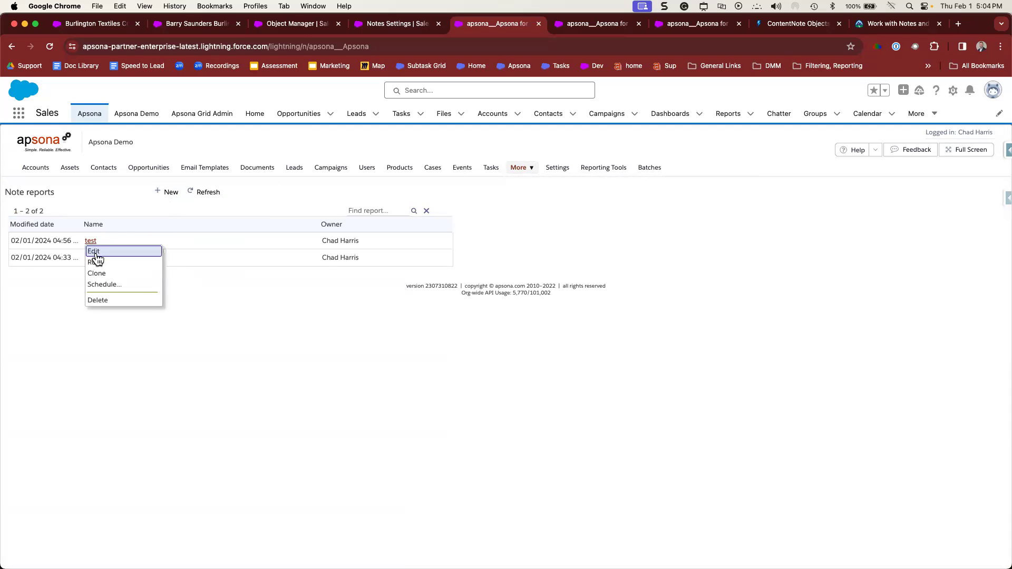
{"action": "left_click", "coordinate": [95, 252]}
{"action": "left_click", "coordinate": [113, 250]}
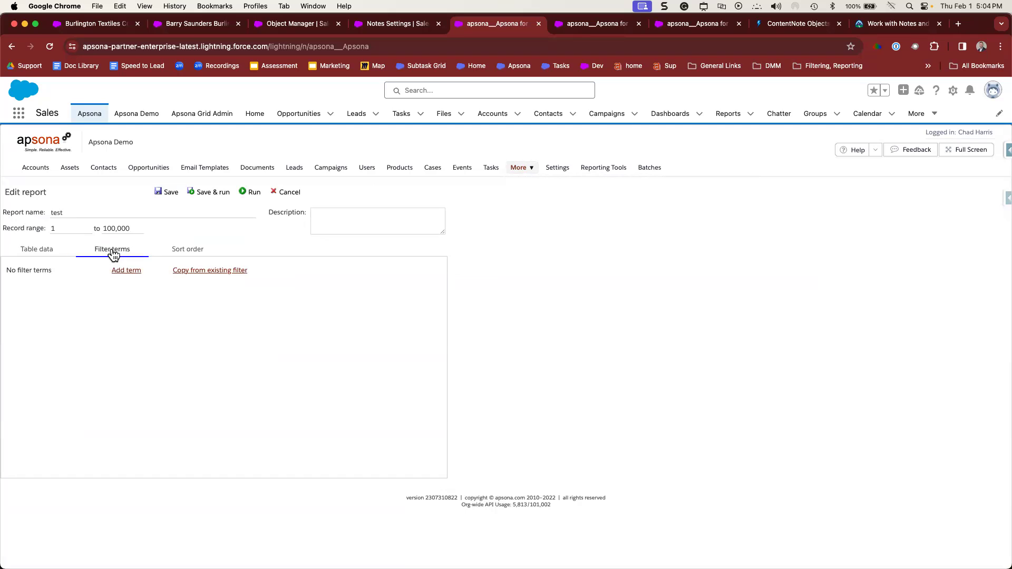
{"action": "left_click", "coordinate": [48, 251]}
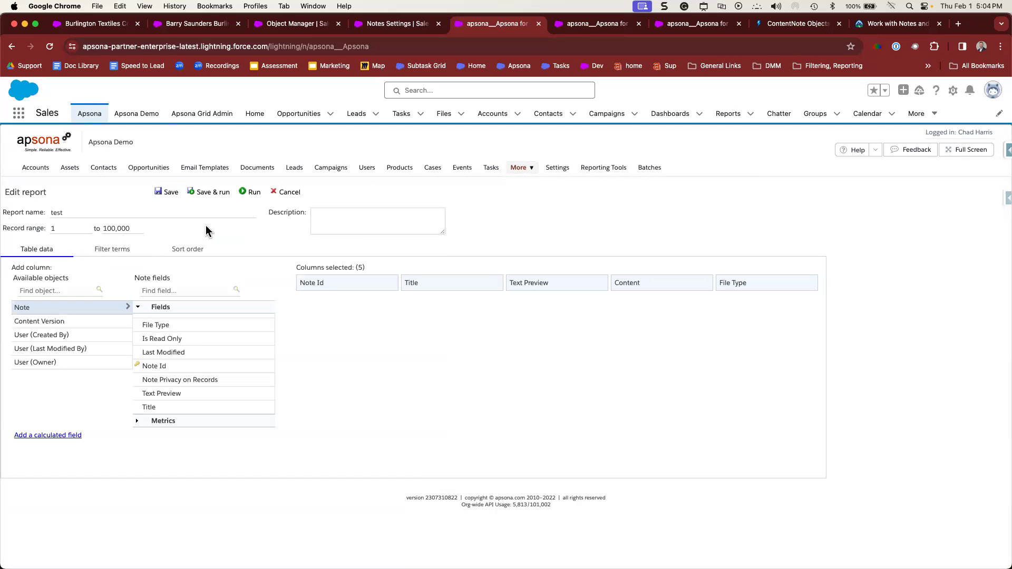
Step: Run the Note report "test" with only the Note Id, Title and Text Preview columns
{"action": "left_click", "coordinate": [208, 195]}
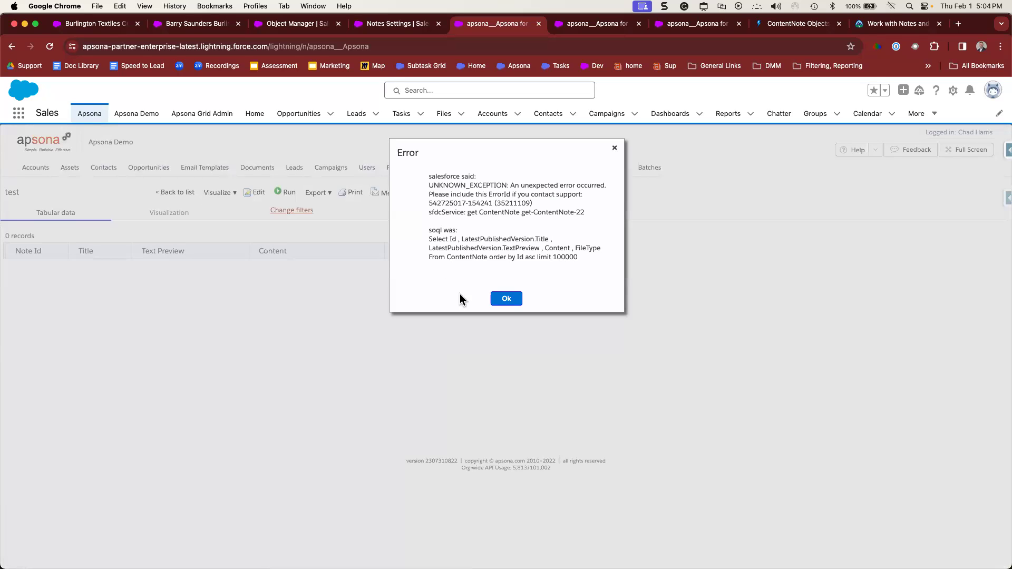
{"action": "left_click", "coordinate": [503, 299]}
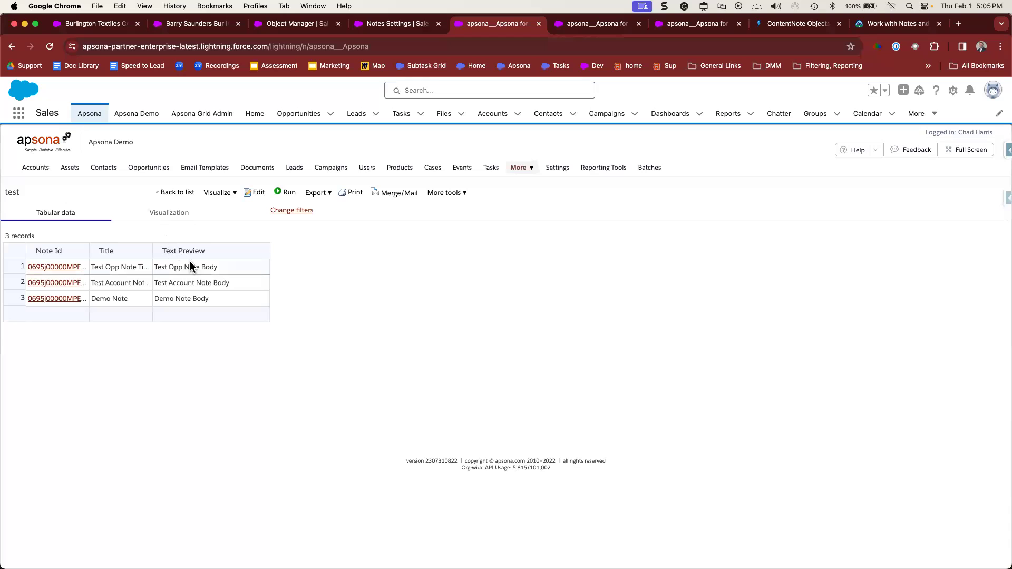
{"action": "left_click", "coordinate": [256, 194]}
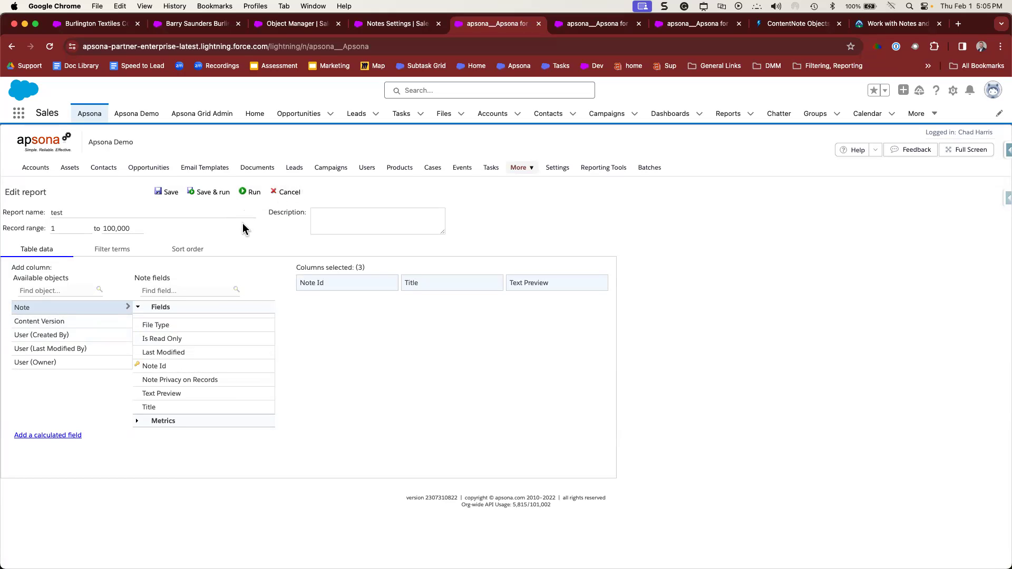
{"action": "left_click", "coordinate": [248, 193]}
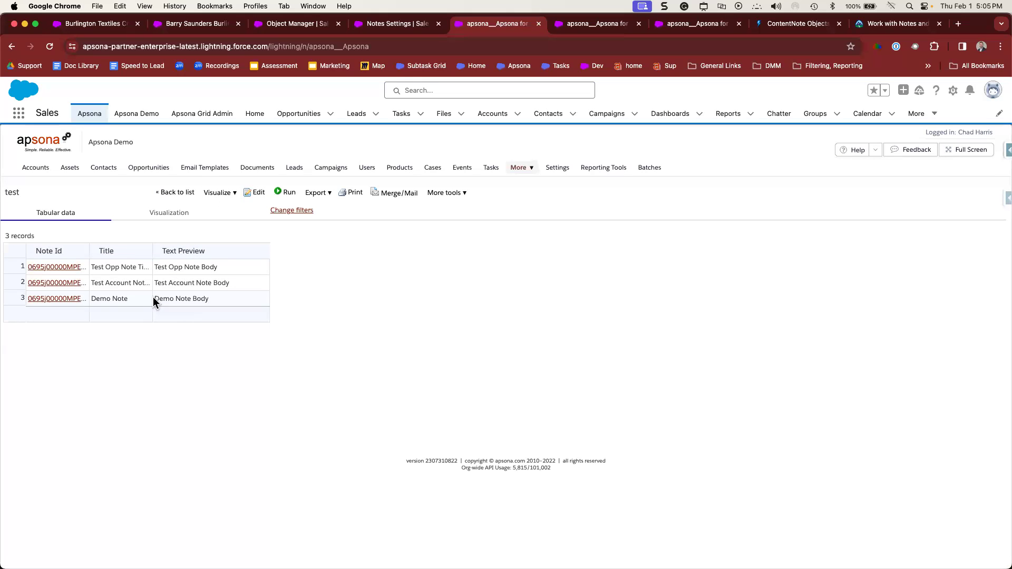
Step: Run the "test" report with the Linked Entity column, and reopen it to examine the Content Document Link's Linked Entity field
{"action": "left_click", "coordinate": [586, 24]}
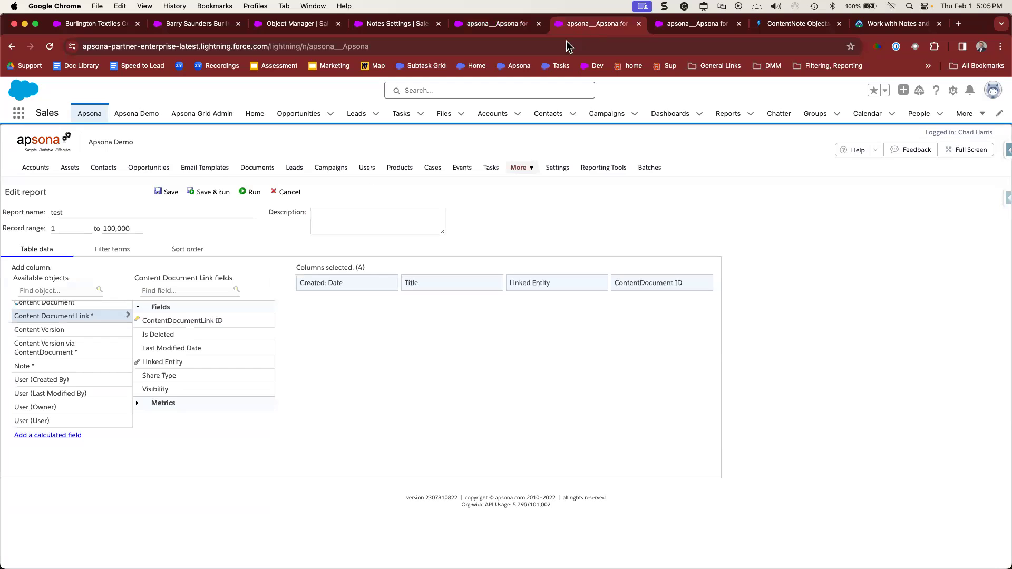
{"action": "left_click", "coordinate": [220, 196]}
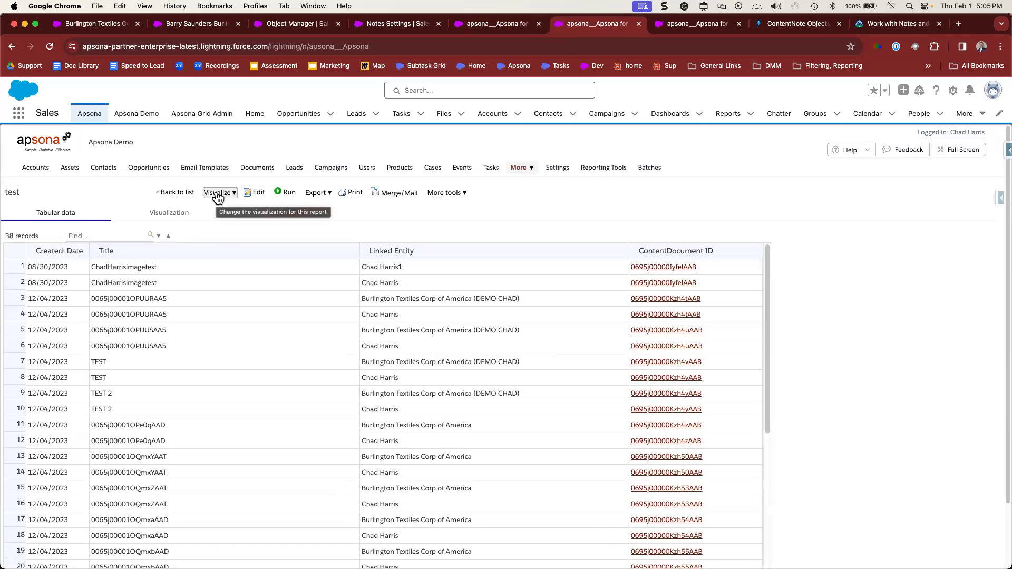
{"action": "left_click", "coordinate": [255, 193]}
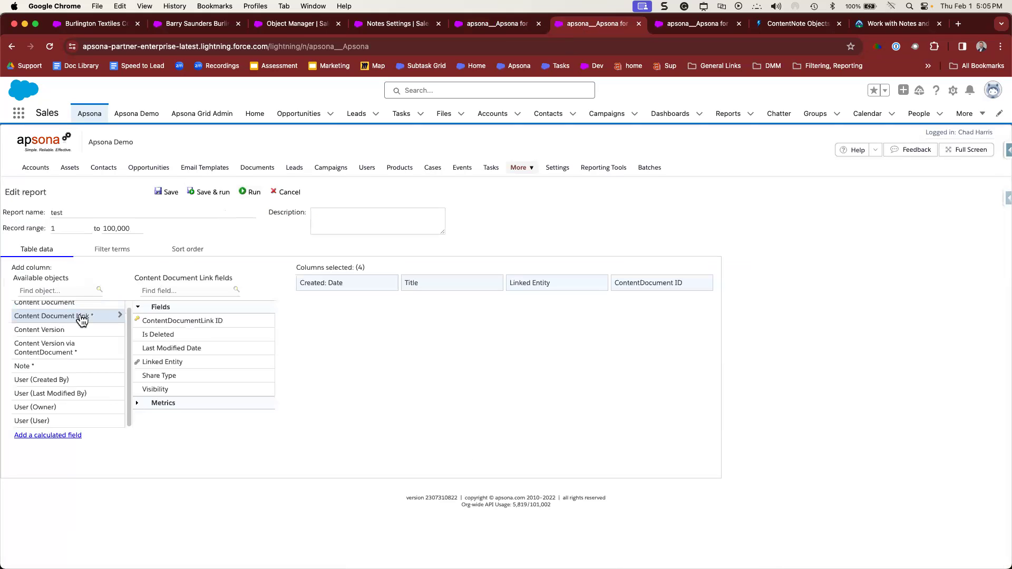
{"action": "scroll", "coordinate": [76, 315], "scroll_direction": "up", "scroll_amount": 1}
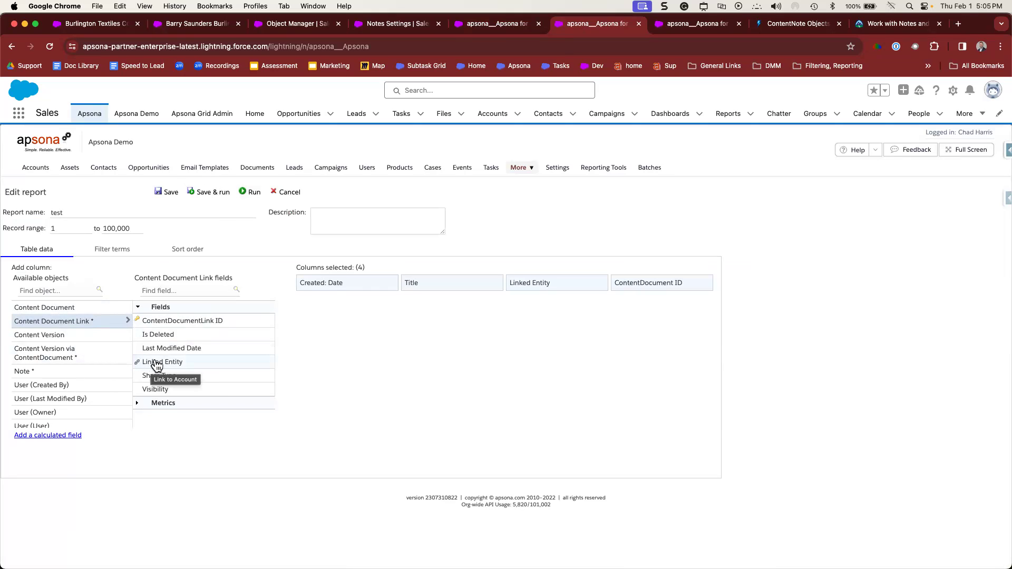
Step: Add a filter term on the Content Document Link's Linked Entity field with the operator "is among"
{"action": "left_click", "coordinate": [125, 253]}
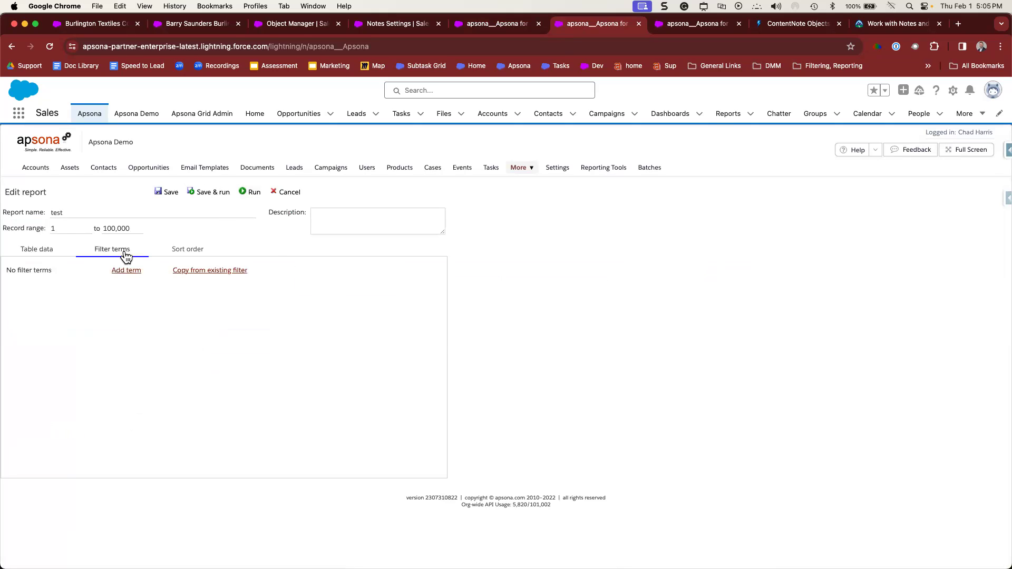
{"action": "left_click", "coordinate": [126, 271]}
{"action": "left_click", "coordinate": [110, 290]}
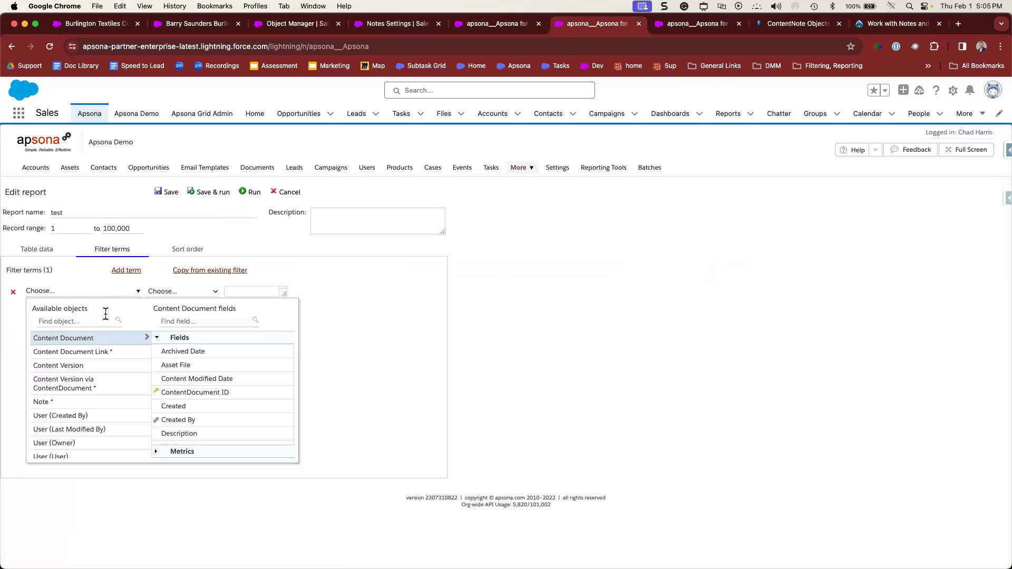
{"action": "left_click", "coordinate": [103, 352]}
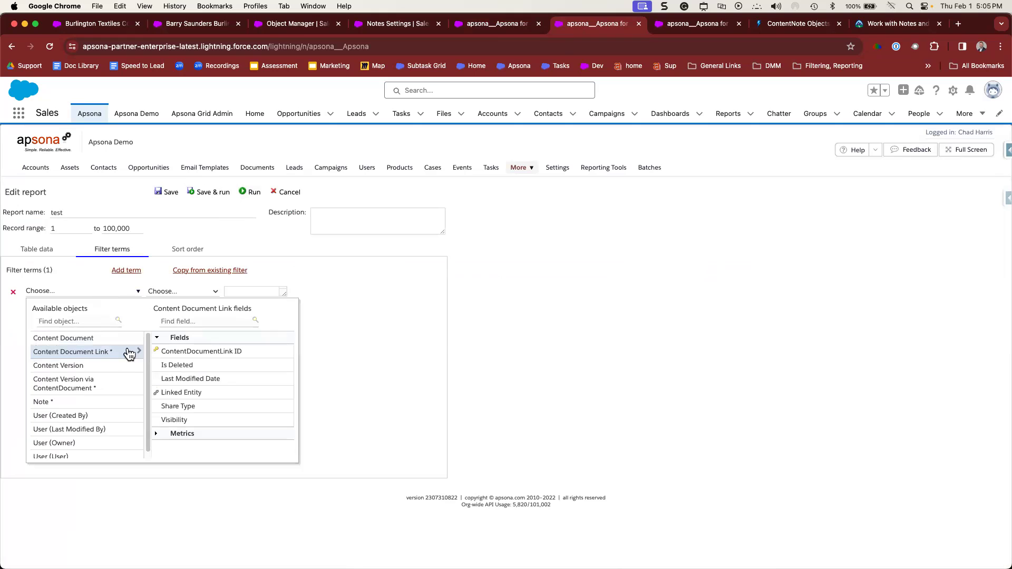
{"action": "left_click", "coordinate": [184, 392]}
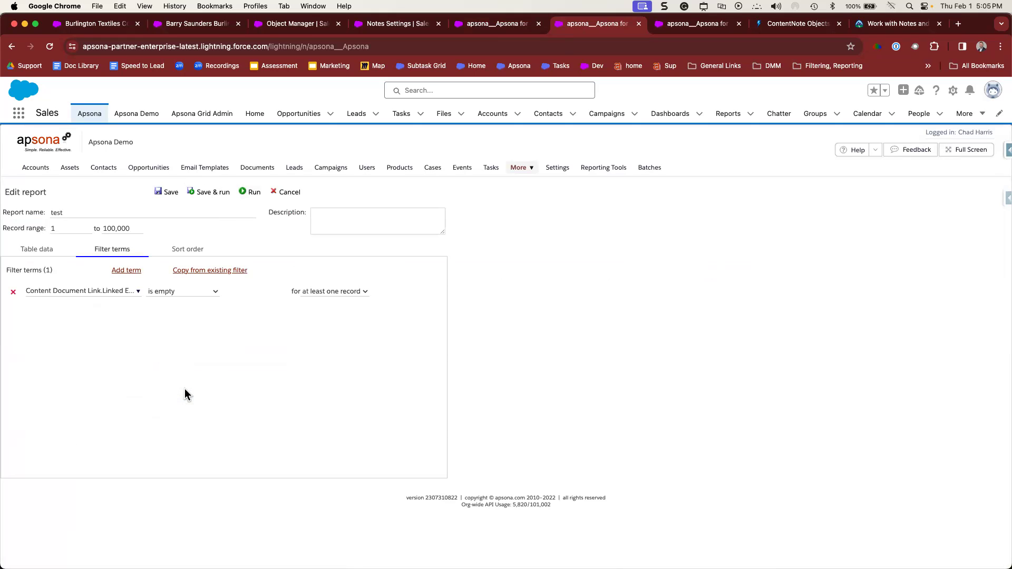
{"action": "left_click", "coordinate": [170, 292]}
{"action": "left_click", "coordinate": [177, 315]}
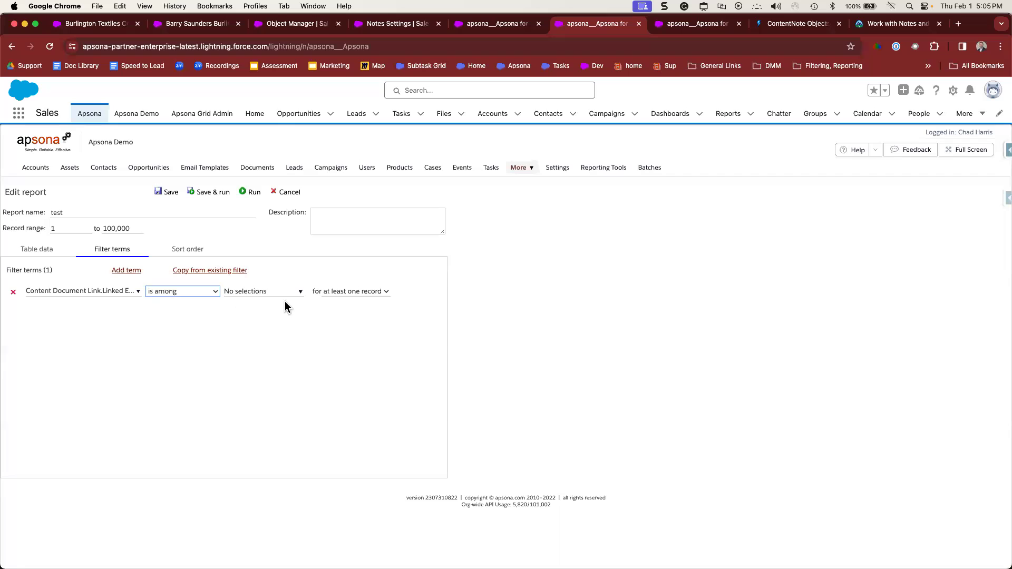
Step: Search the Linked Entity filter's selectable records for a contact's first name, and browse the unfiltered list
{"action": "left_click", "coordinate": [286, 295]}
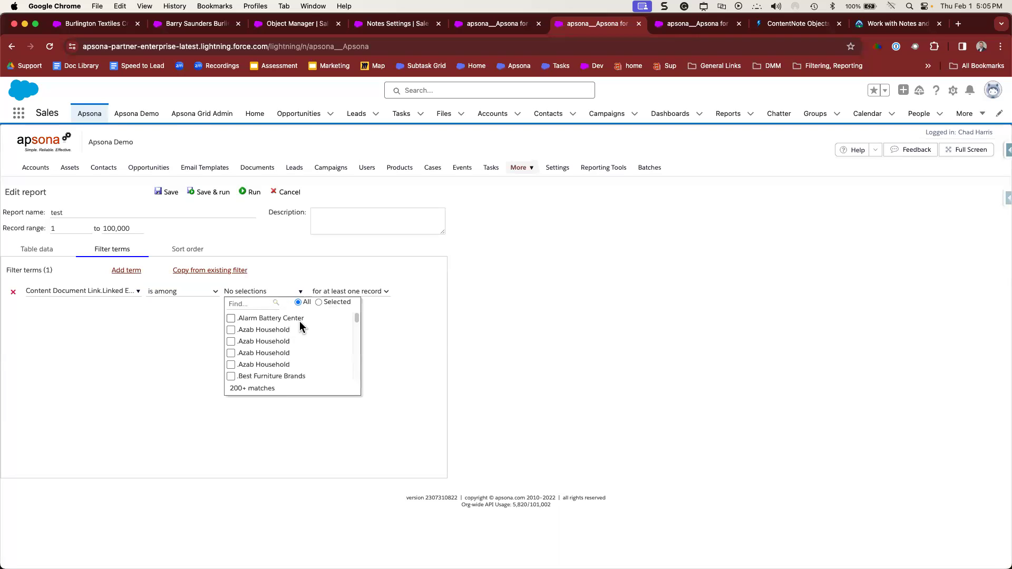
{"action": "left_click", "coordinate": [259, 305]}
{"action": "type", "text": "barry"}
{"action": "left_click_drag", "start_coordinate": [249, 307], "coordinate": [231, 308]}
{"action": "key", "text": "BackSpace"}
{"action": "mouse_move", "coordinate": [356, 318]}
{"action": "left_mouse_down"}
{"action": "mouse_move", "coordinate": [355, 383]}
{"action": "mouse_move", "coordinate": [352, 320]}
{"action": "left_mouse_up"}
{"action": "left_click", "coordinate": [239, 304]}
Step: Examine the Content Document fields available for the filter term, down to Parent
{"action": "left_click", "coordinate": [124, 291]}
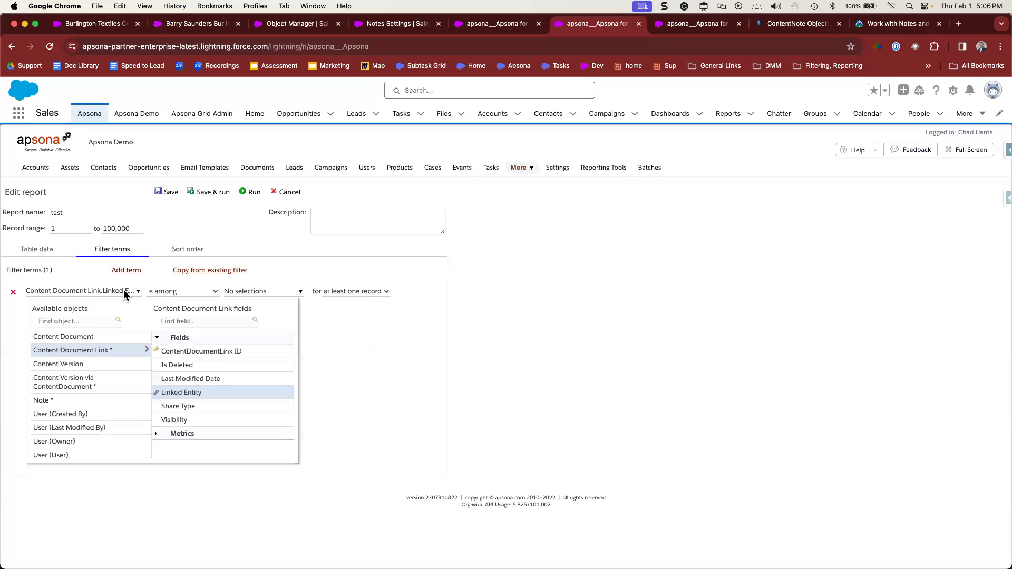
{"action": "left_click", "coordinate": [107, 340]}
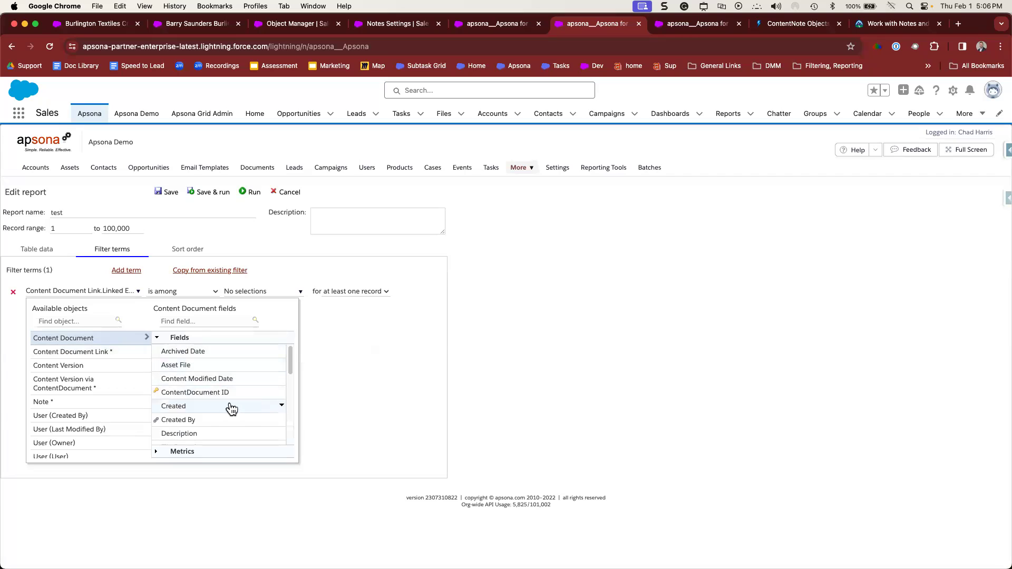
{"action": "scroll", "coordinate": [233, 405], "scroll_direction": "down", "scroll_amount": 5}
{"action": "scroll", "coordinate": [231, 407], "scroll_direction": "down", "scroll_amount": 2}
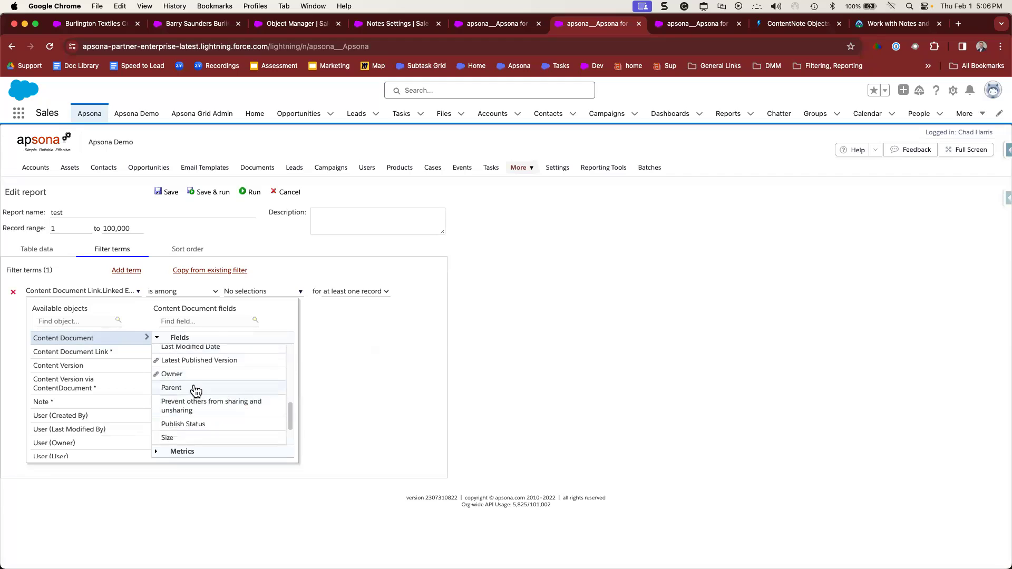
Step: Add the Content Document's Parent column, remove the Linked Entity filter term, and save and run the report
{"action": "left_click", "coordinate": [47, 252]}
{"action": "left_click", "coordinate": [100, 308]}
{"action": "type", "text": "parent"}
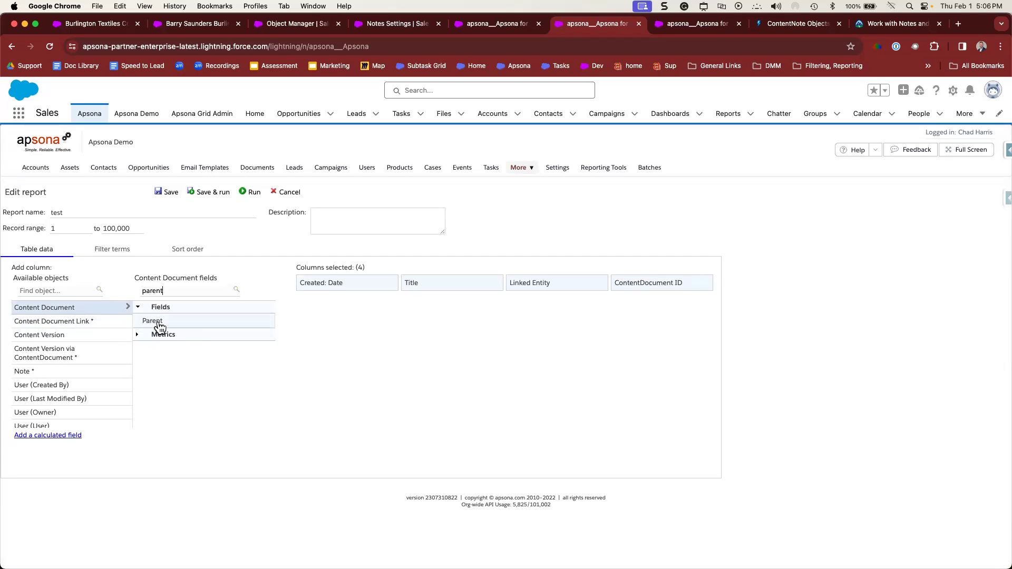
{"action": "left_click", "coordinate": [157, 321]}
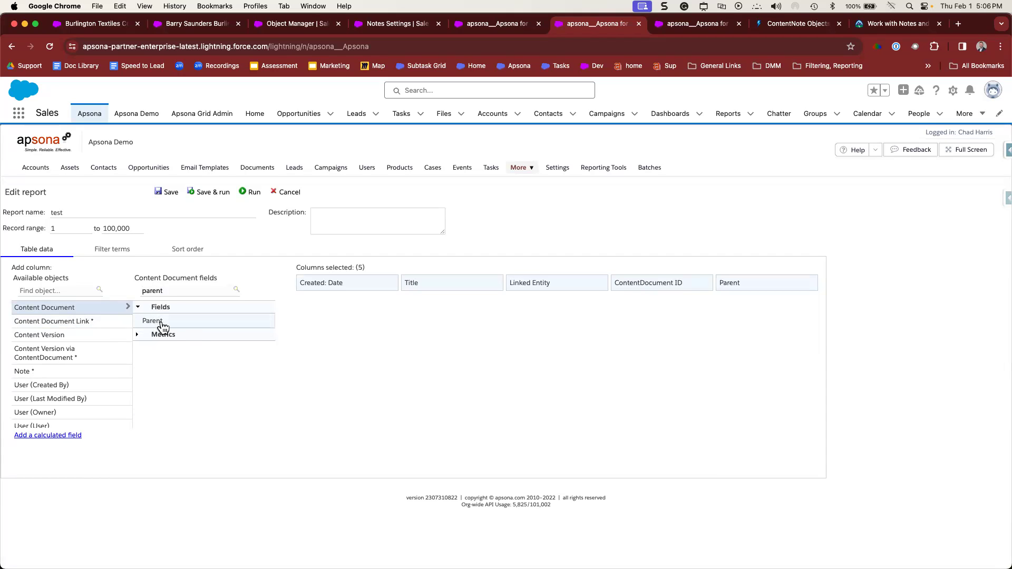
{"action": "left_click", "coordinate": [209, 197]}
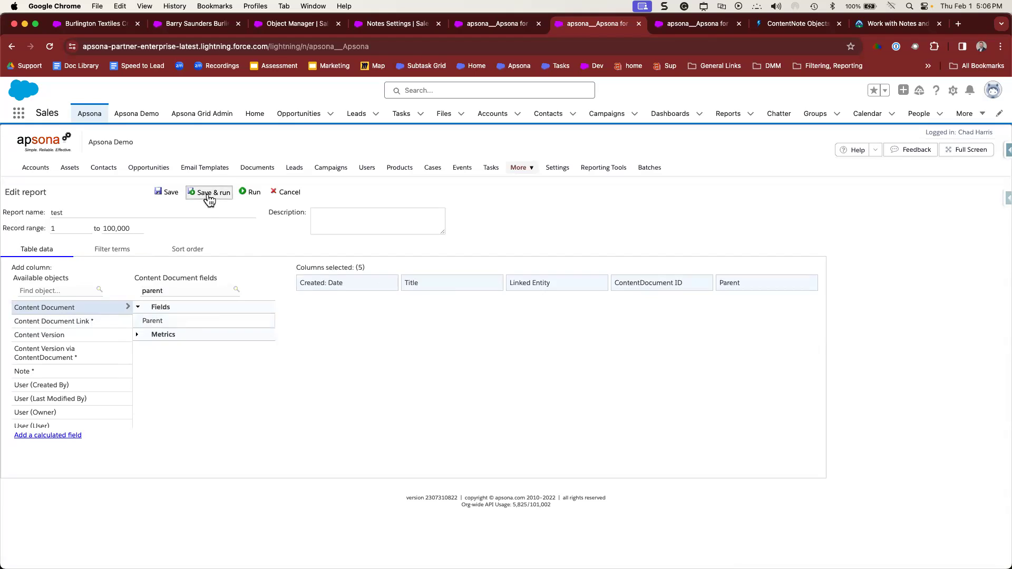
{"action": "left_click", "coordinate": [13, 292]}
{"action": "left_click", "coordinate": [202, 194]}
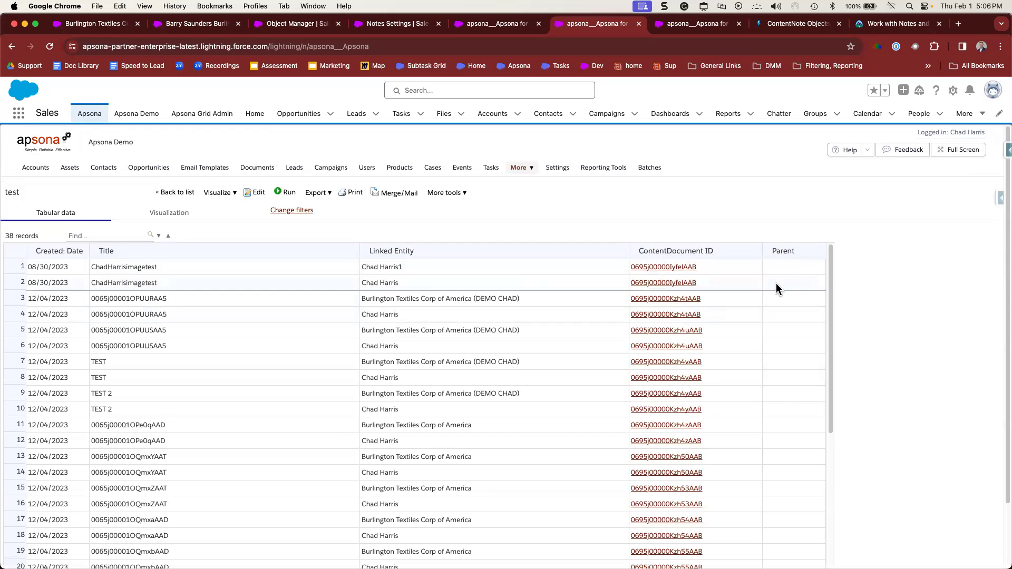
Step: Check the Parent column in the results, and reopen the report to browse all Content Document fields
{"action": "left_click_drag", "start_coordinate": [828, 262], "coordinate": [828, 223]}
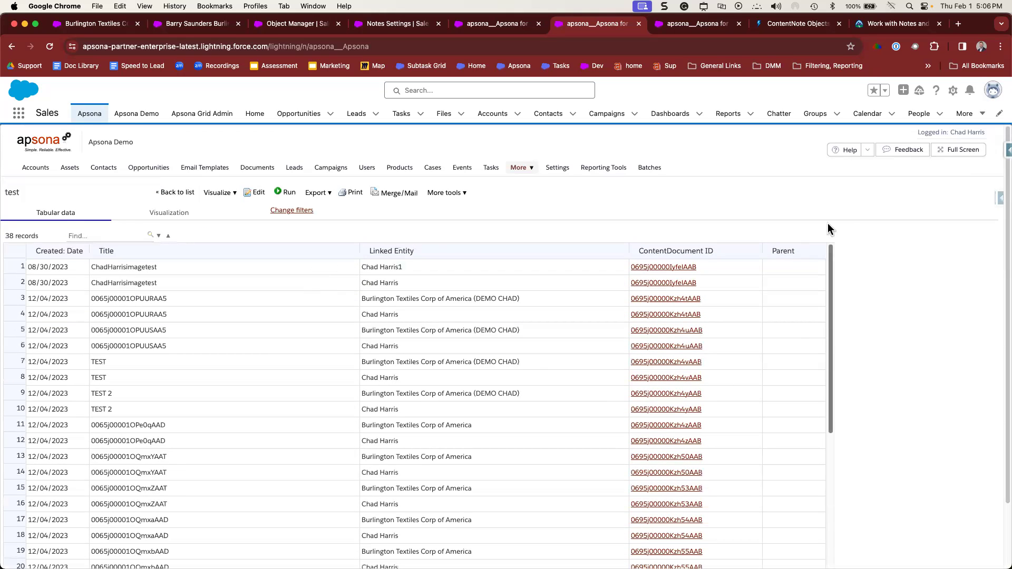
{"action": "left_click", "coordinate": [247, 195]}
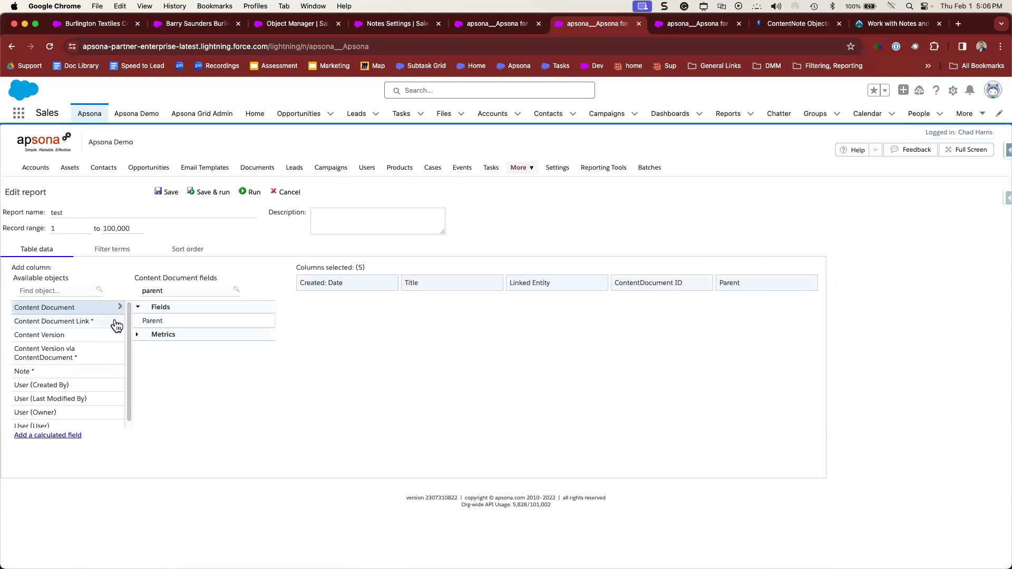
{"action": "double_click", "coordinate": [153, 291]}
{"action": "key", "text": "BackSpace"}
{"action": "left_click_drag", "start_coordinate": [267, 337], "coordinate": [268, 393]}
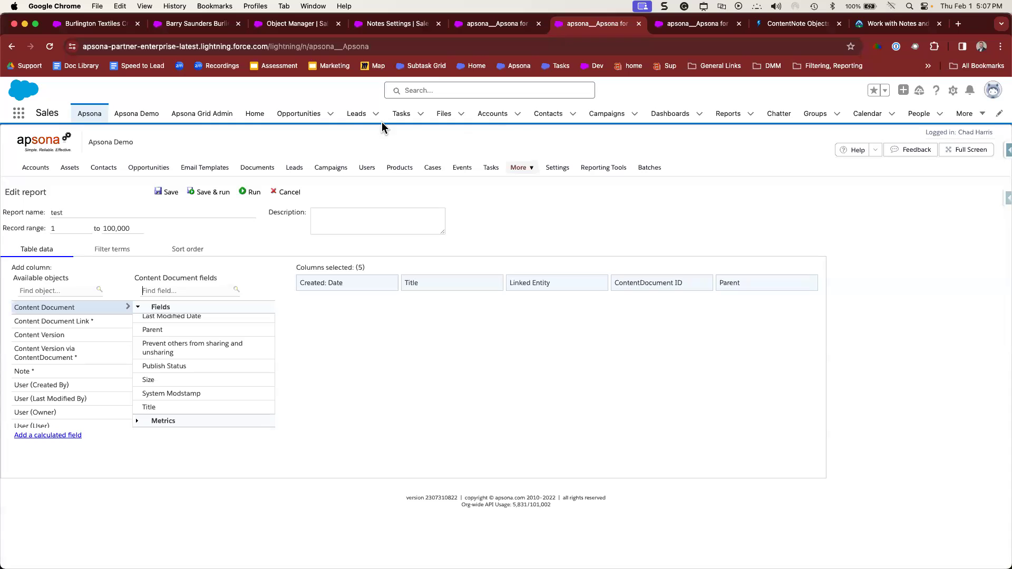
Step: Open the Account report "TEST Account Note" for editing
{"action": "mouse_move", "coordinate": [151, 170]}
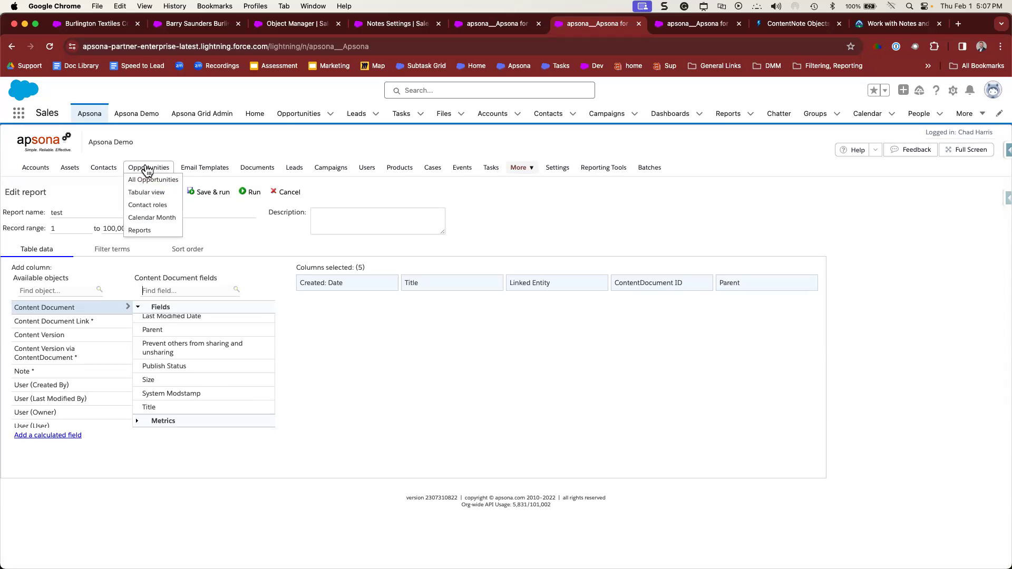
{"action": "mouse_move", "coordinate": [44, 171]}
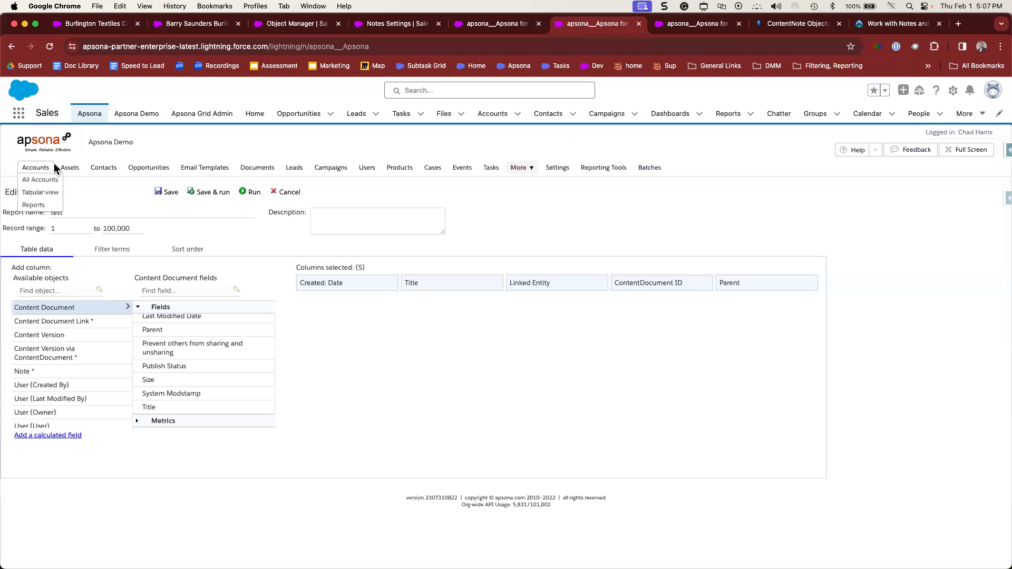
{"action": "left_click", "coordinate": [40, 204]}
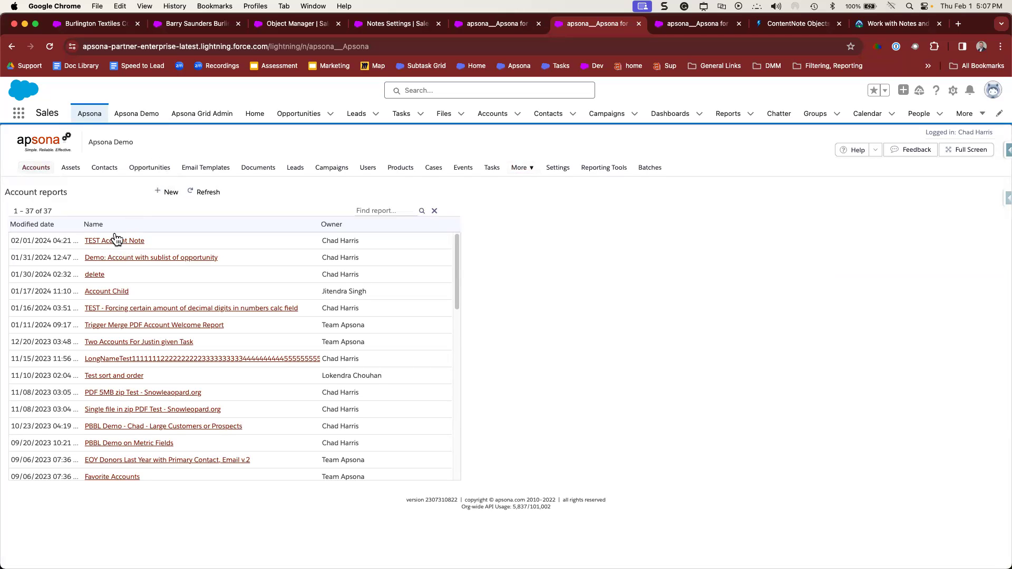
{"action": "left_click", "coordinate": [115, 242]}
{"action": "left_click", "coordinate": [105, 257]}
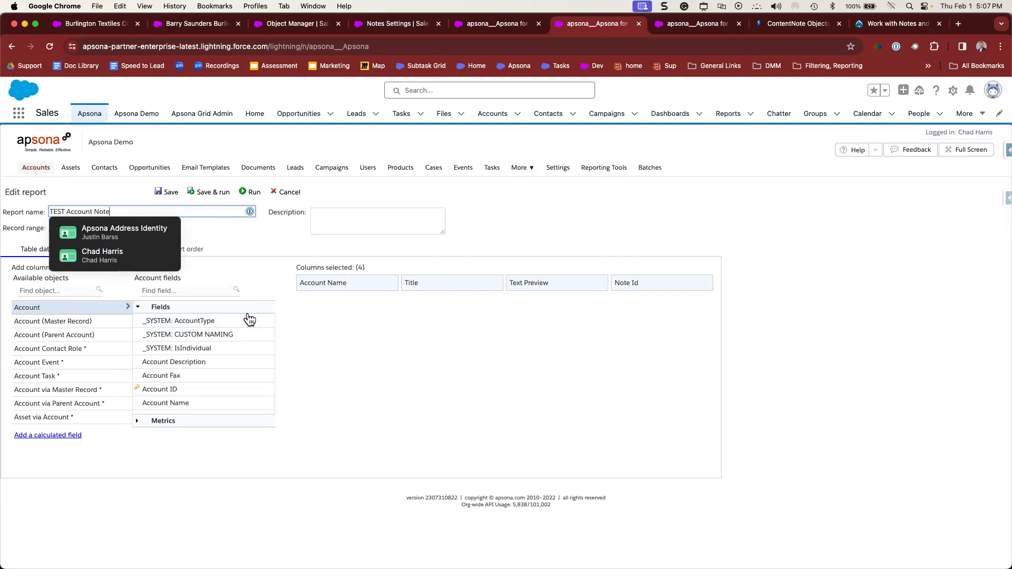
Step: Check the Title column's source details and the filter terms, and save and run the report
{"action": "left_click", "coordinate": [486, 285]}
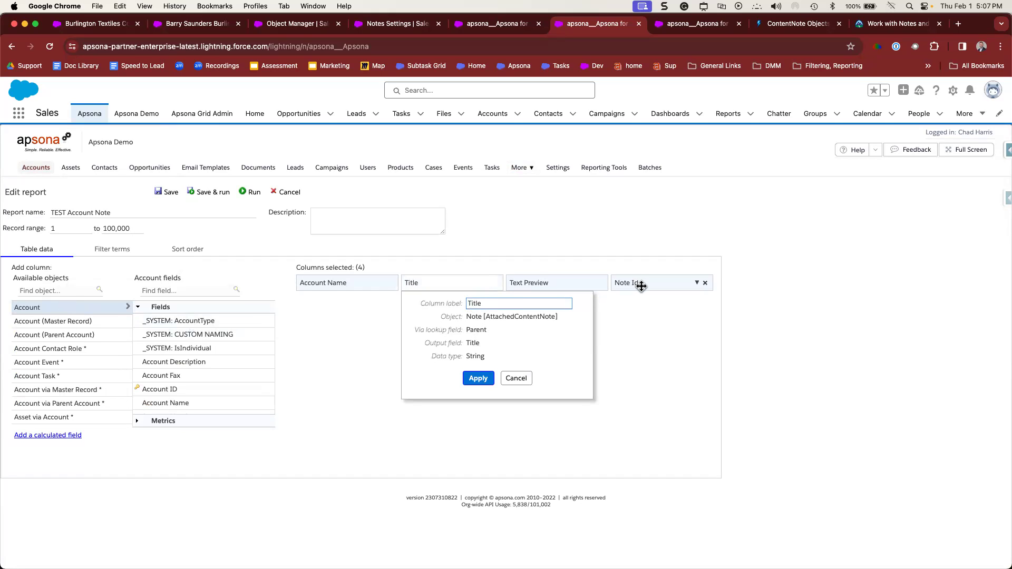
{"action": "left_click", "coordinate": [113, 249]}
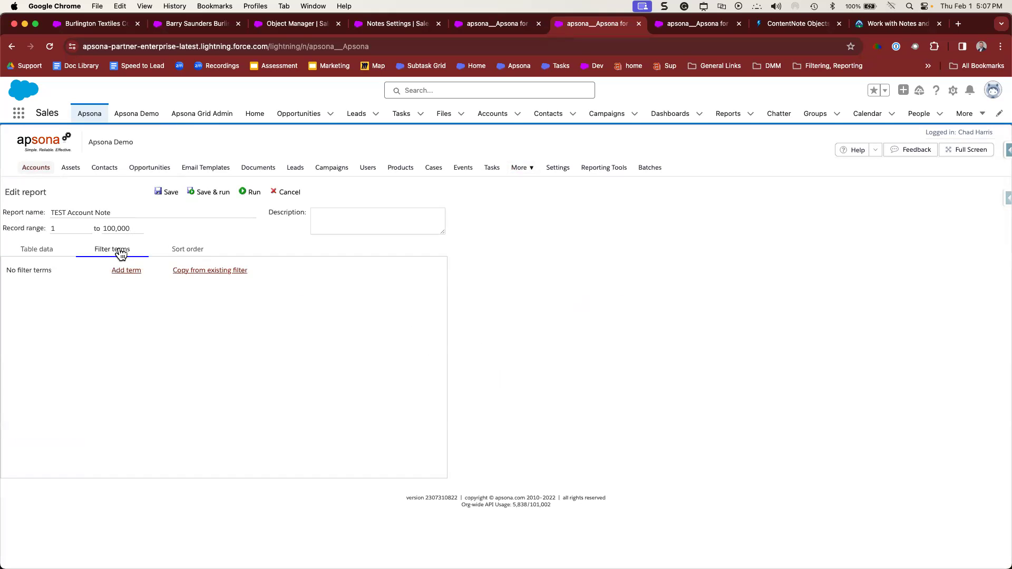
{"action": "left_click", "coordinate": [199, 196]}
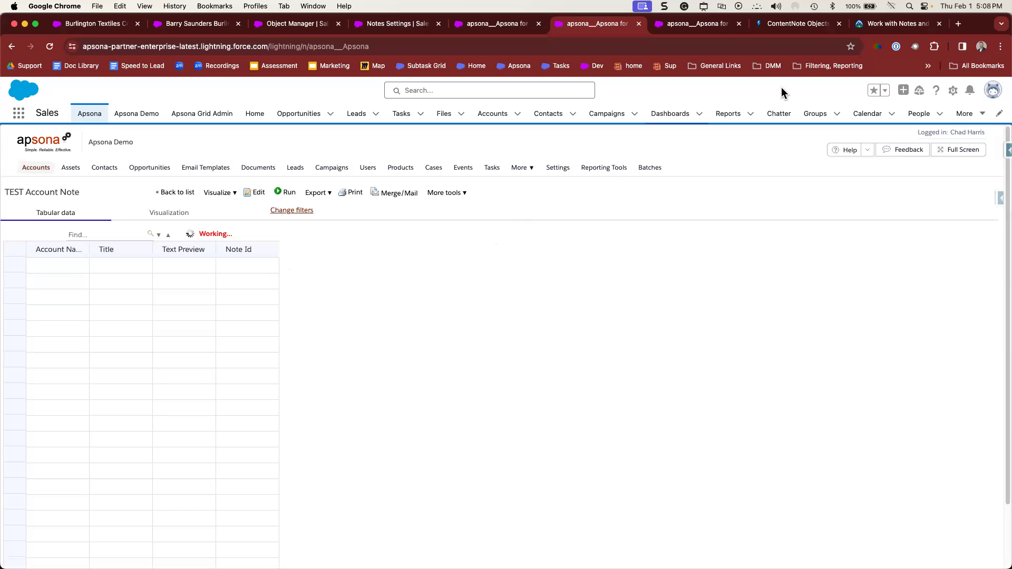
Step: Switch to the Trailhead unit "Work with Notes and Files" and skim its sections through Manage Files on Records
{"action": "left_click", "coordinate": [890, 22]}
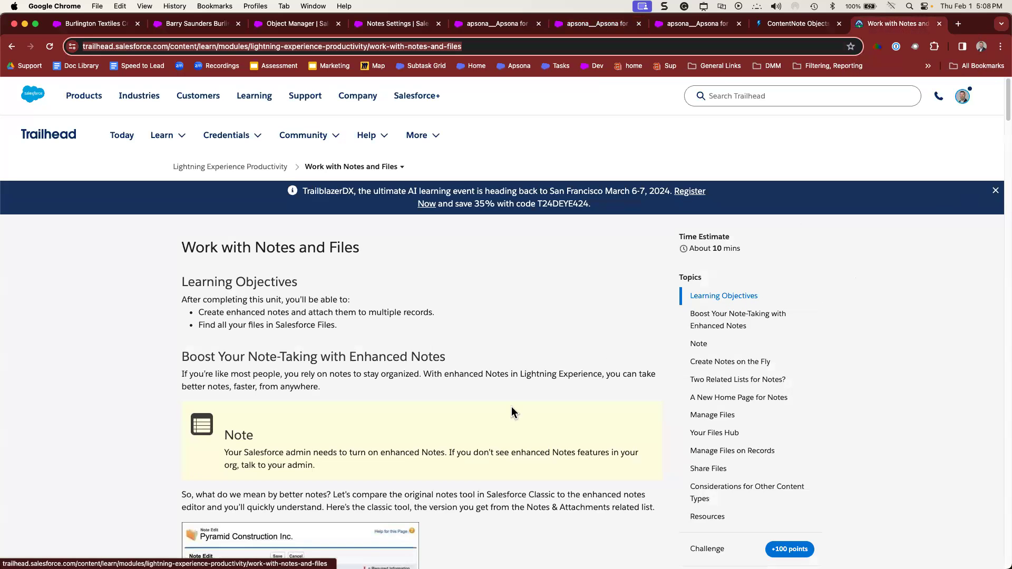
{"action": "scroll", "coordinate": [450, 419], "scroll_direction": "down", "scroll_amount": 5}
{"action": "scroll", "coordinate": [450, 425], "scroll_direction": "down", "scroll_amount": 9}
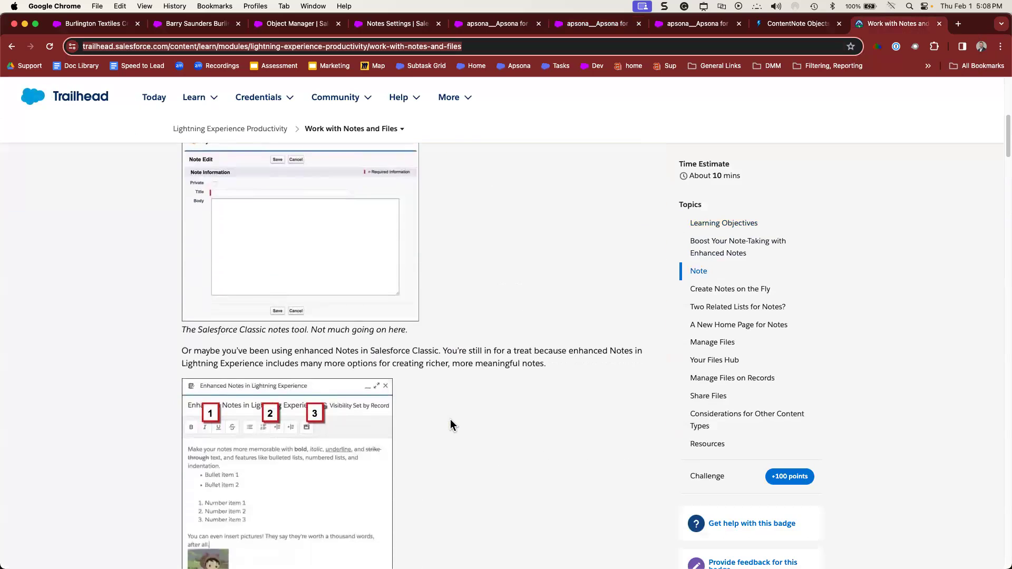
{"action": "scroll", "coordinate": [450, 424], "scroll_direction": "down", "scroll_amount": 15}
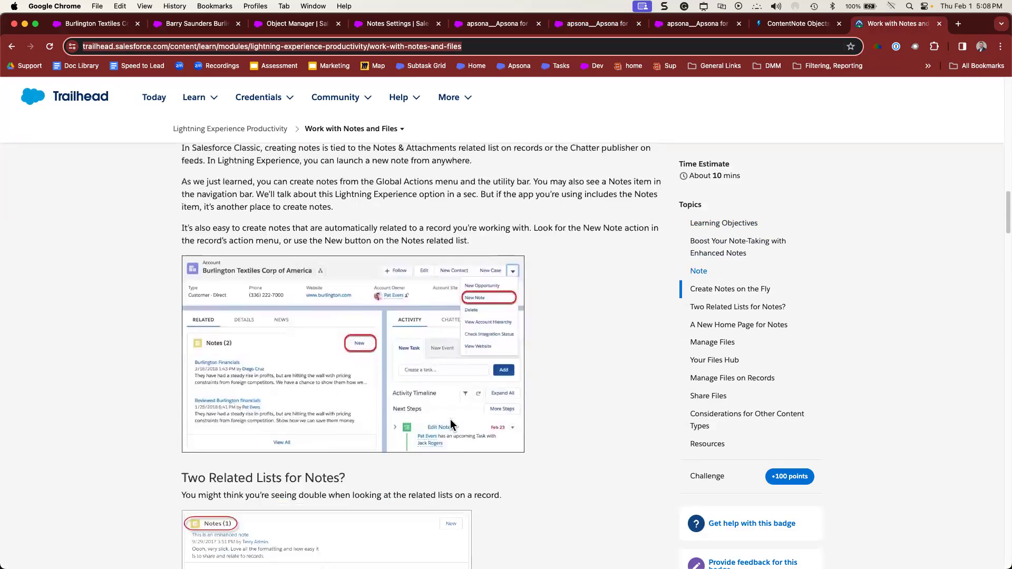
{"action": "scroll", "coordinate": [450, 420], "scroll_direction": "down", "scroll_amount": 4}
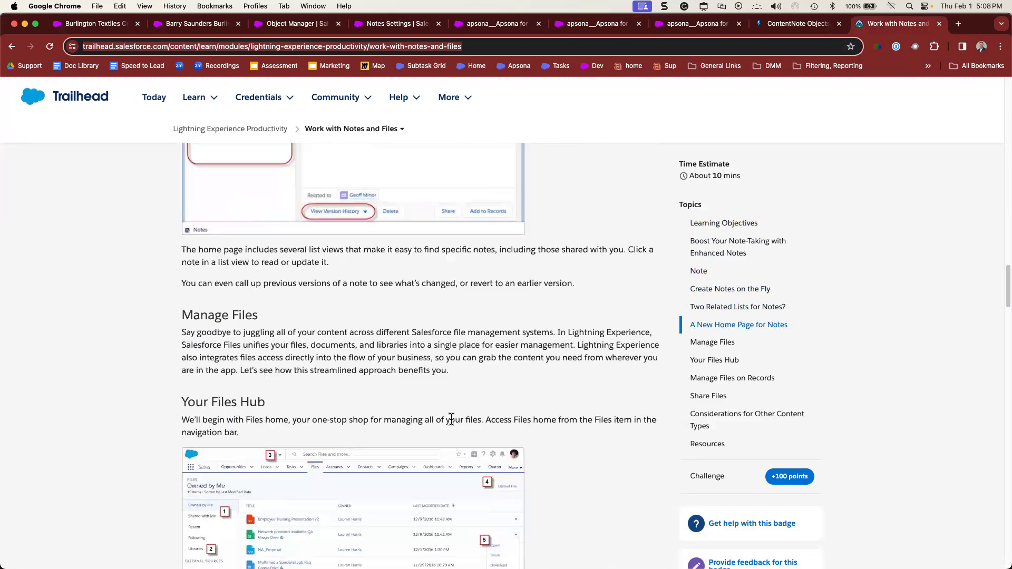
{"action": "scroll", "coordinate": [443, 388], "scroll_direction": "down", "scroll_amount": 10}
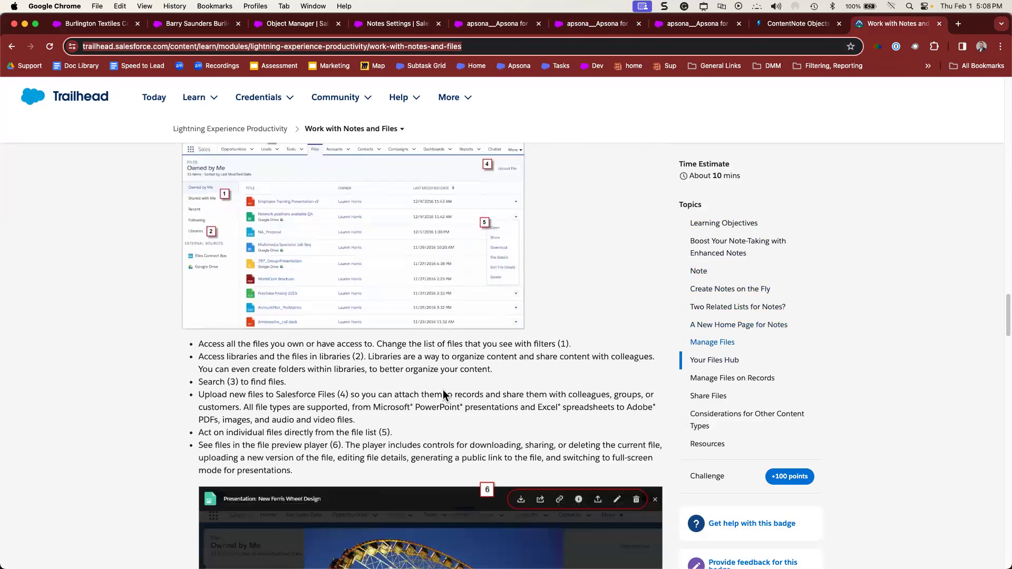
{"action": "scroll", "coordinate": [444, 387], "scroll_direction": "down", "scroll_amount": 7}
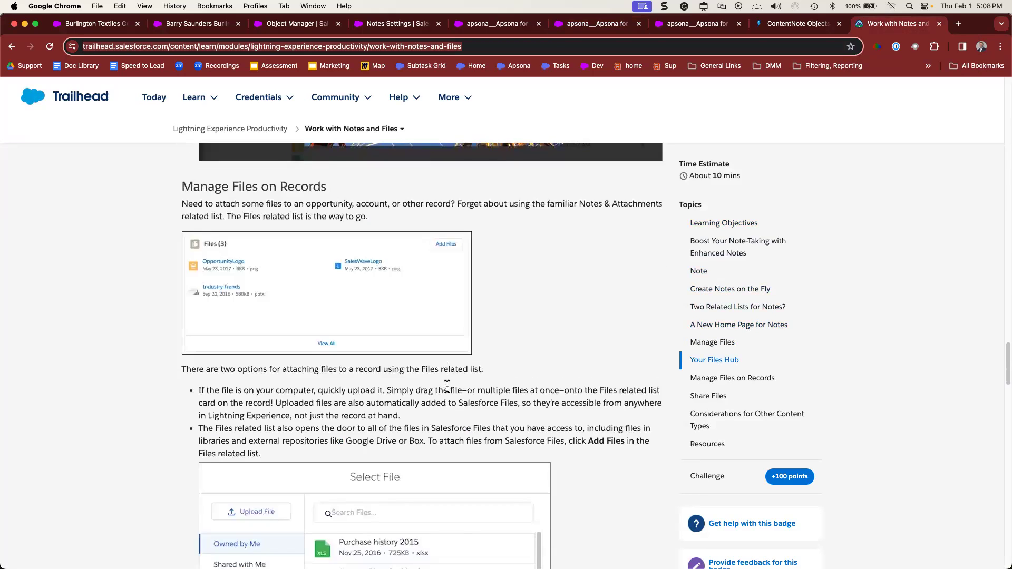
{"action": "scroll", "coordinate": [462, 395], "scroll_direction": "down", "scroll_amount": 10}
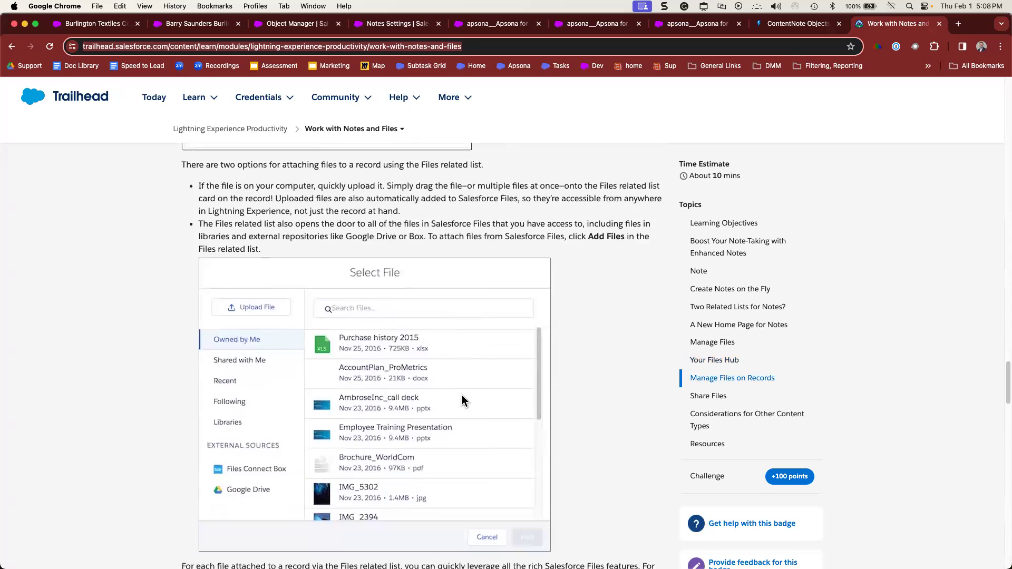